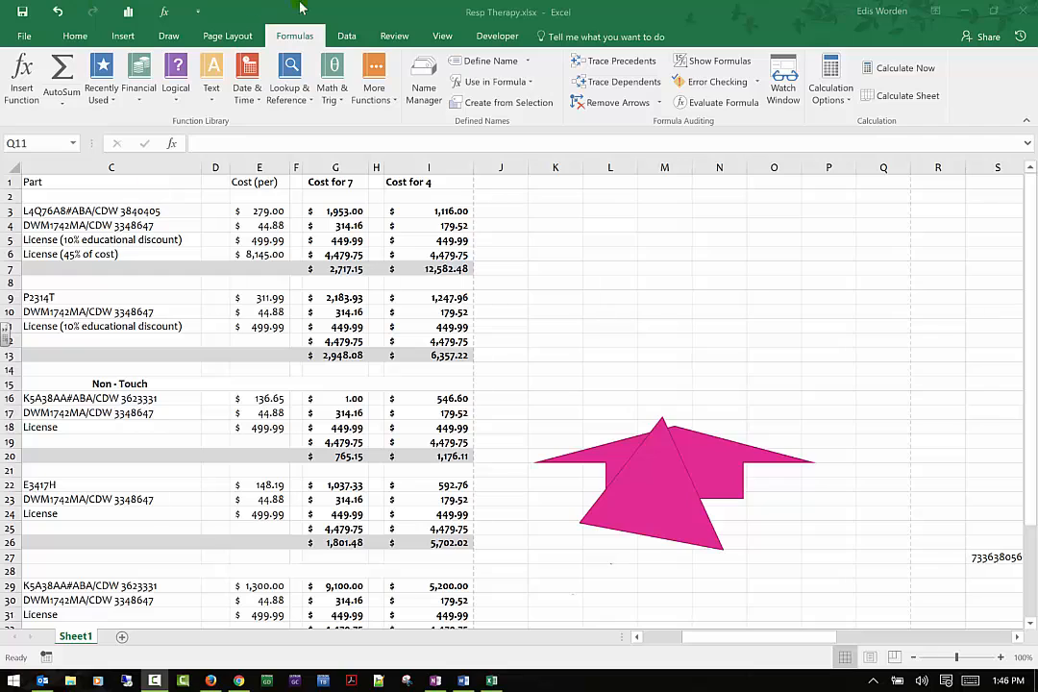
Step: Examine the available sources for importing external data and the source types and options offered for a new query
left_click(344, 38)
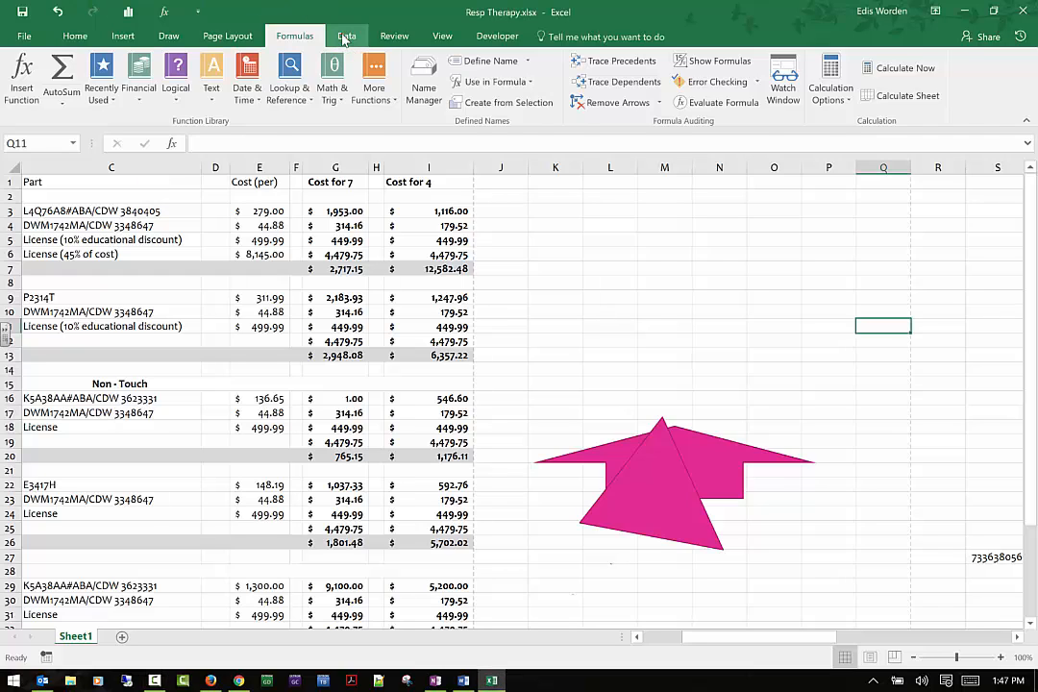
left_click(344, 39)
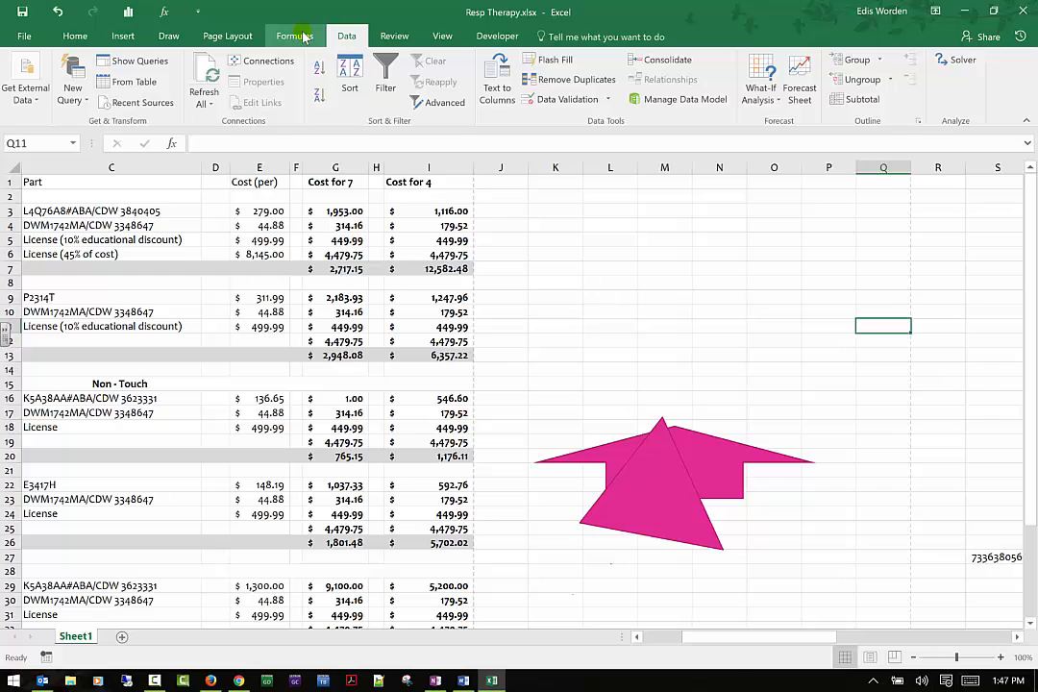
left_click(41, 104)
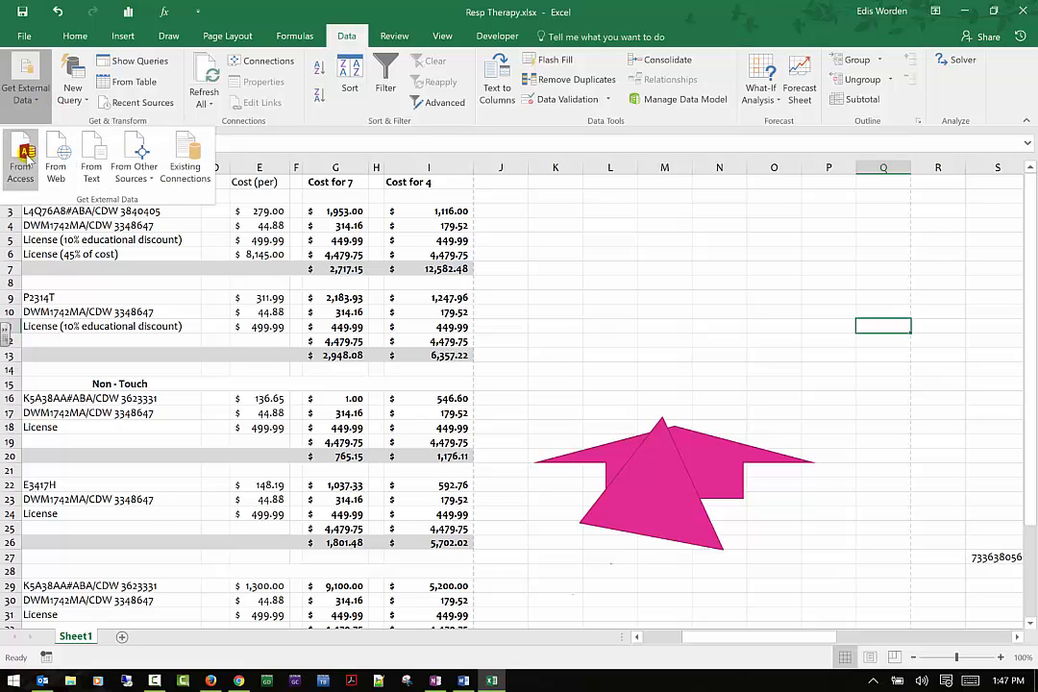
left_click(135, 171)
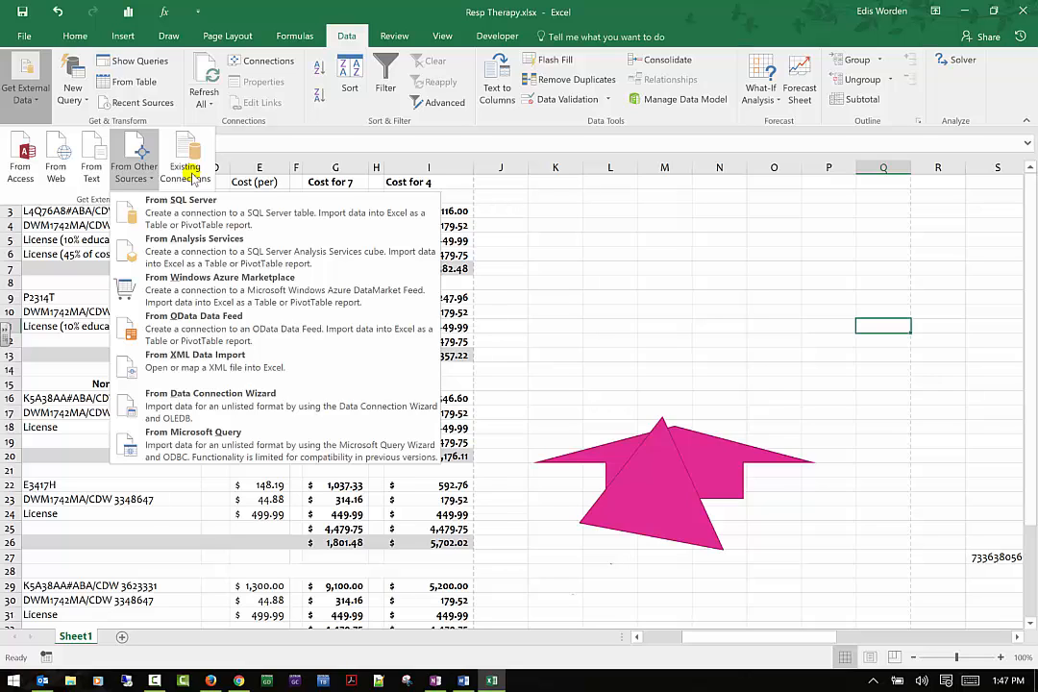
left_click(695, 265)
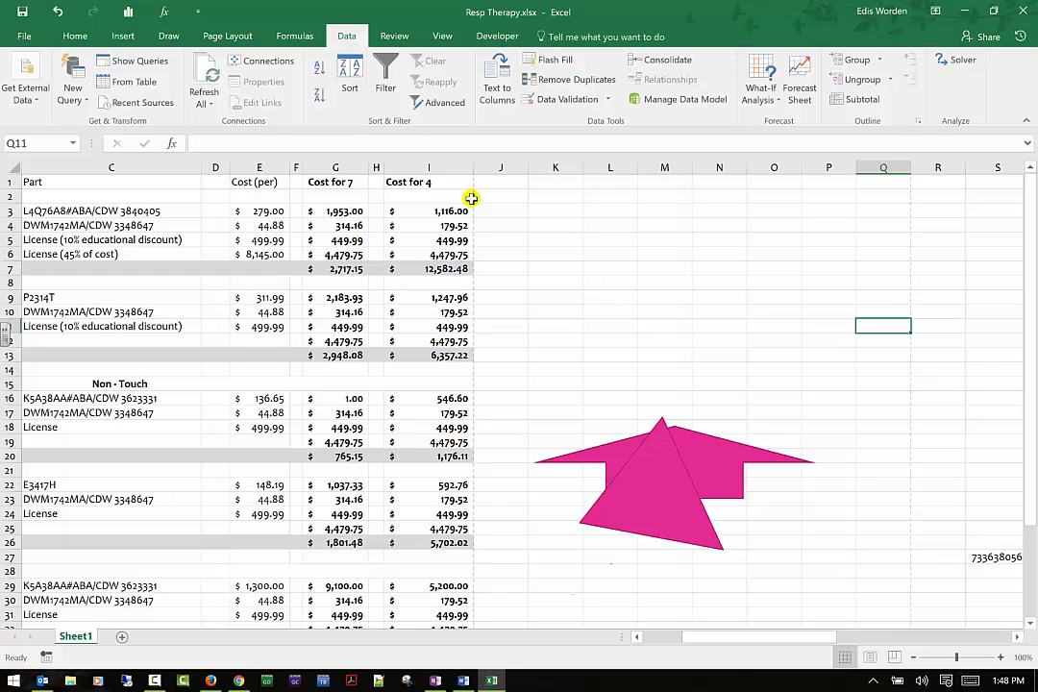
left_click(73, 92)
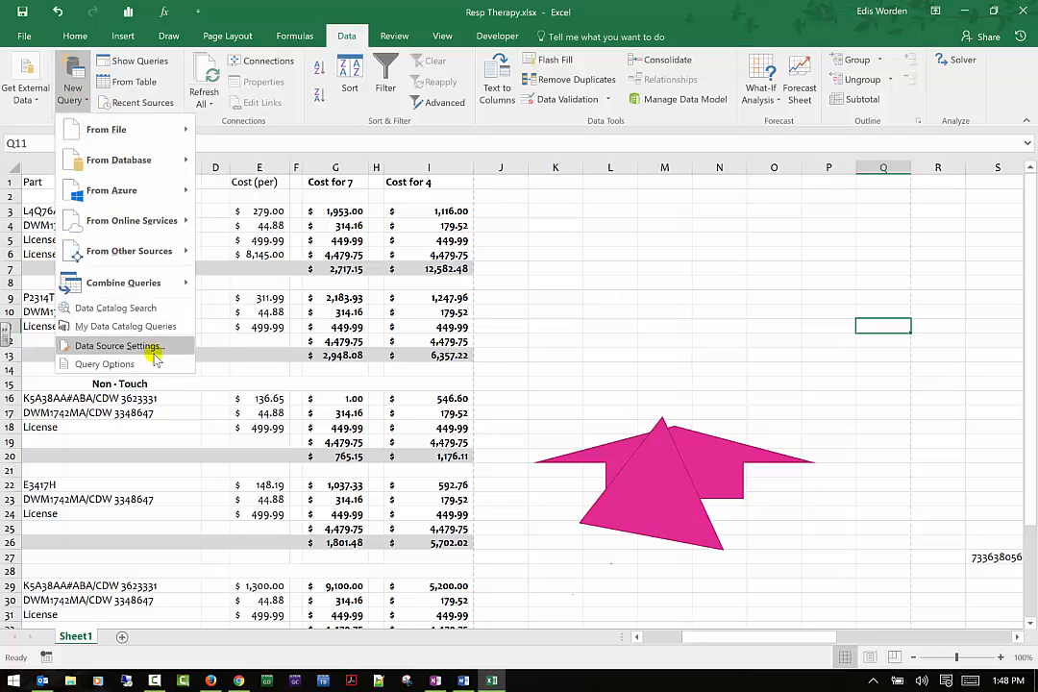
mouse_move(176, 136)
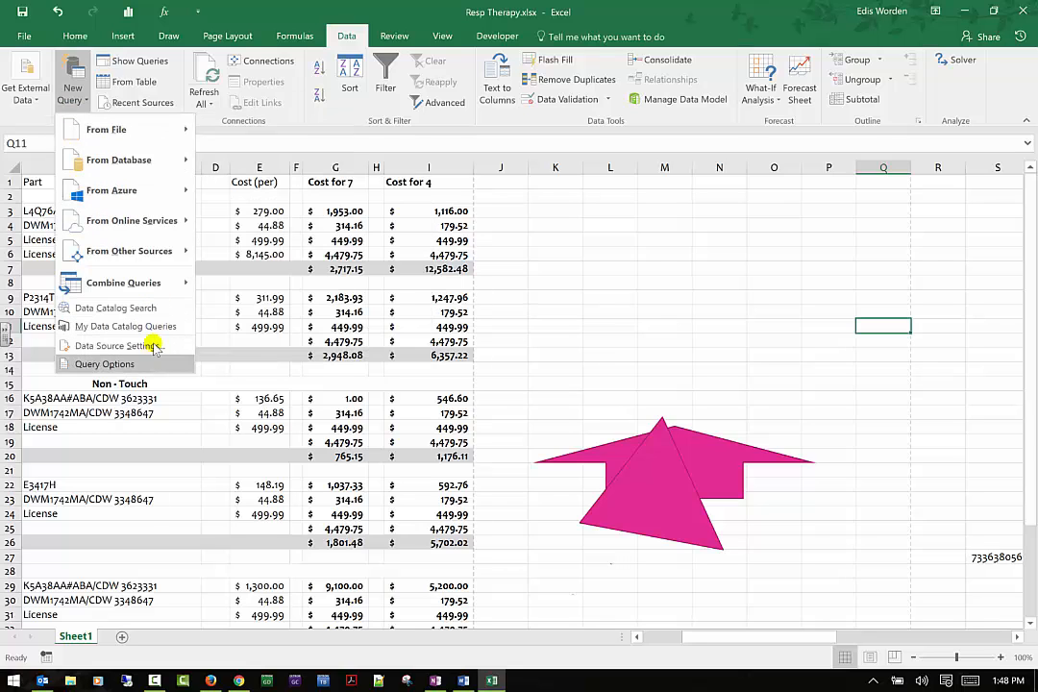
left_click(762, 258)
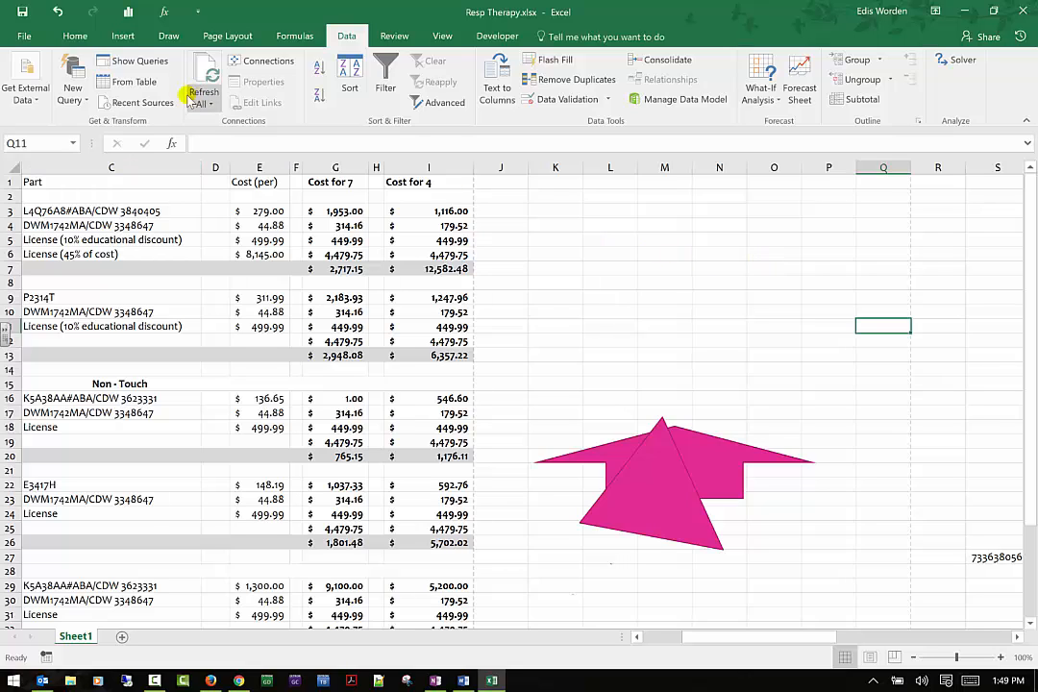
Step: Show the workbook's existing queries and close that listing again
left_click(151, 62)
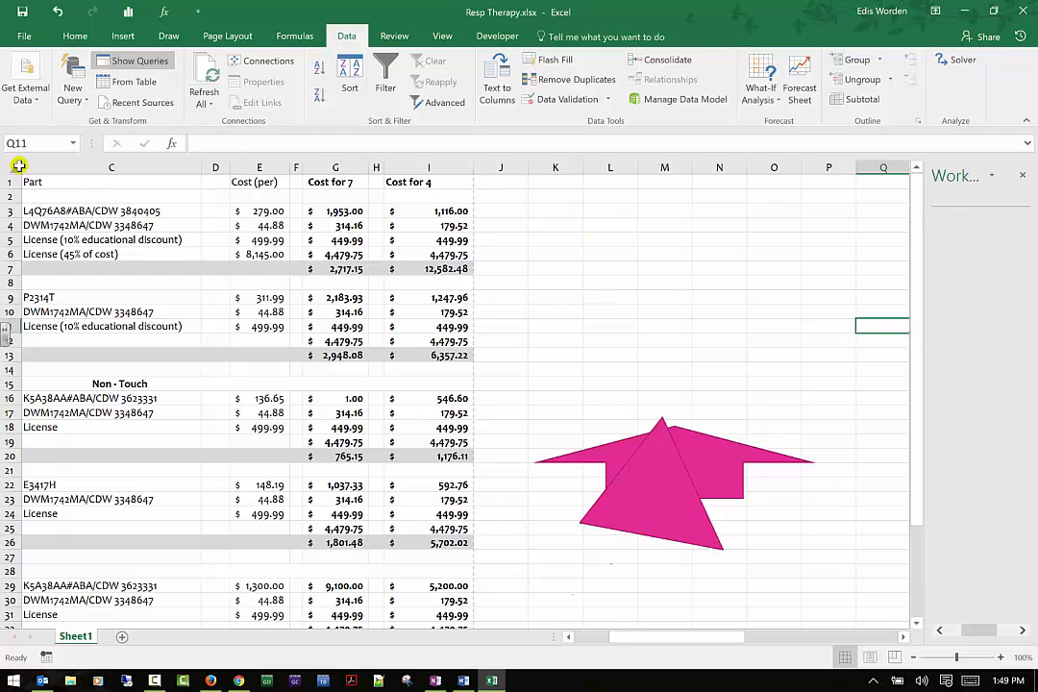
left_click(123, 37)
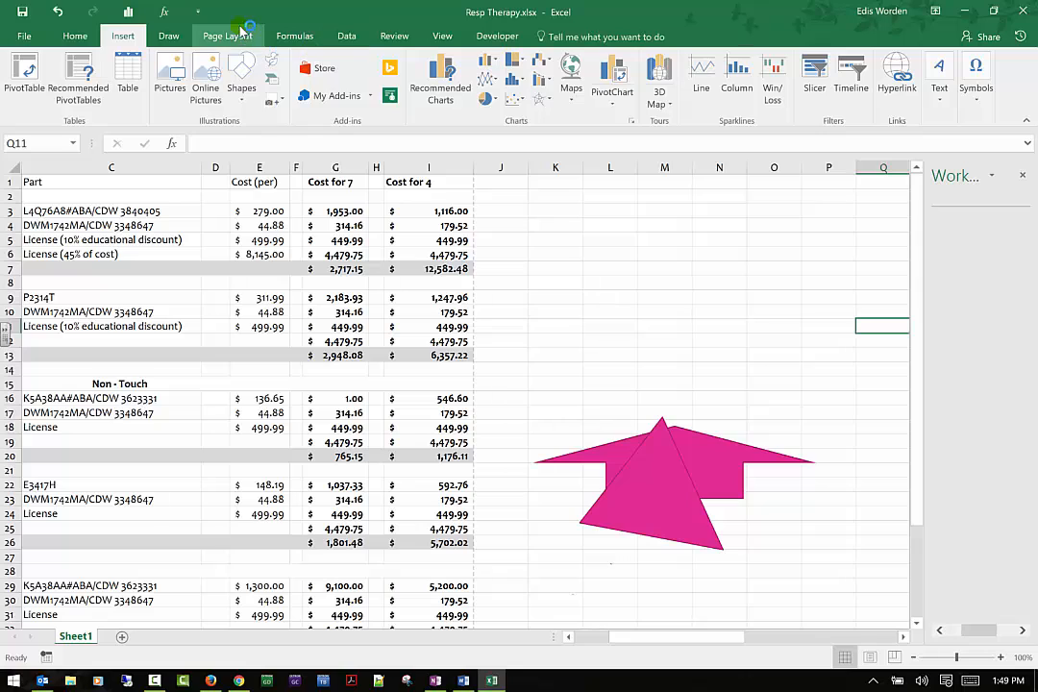
left_click(348, 36)
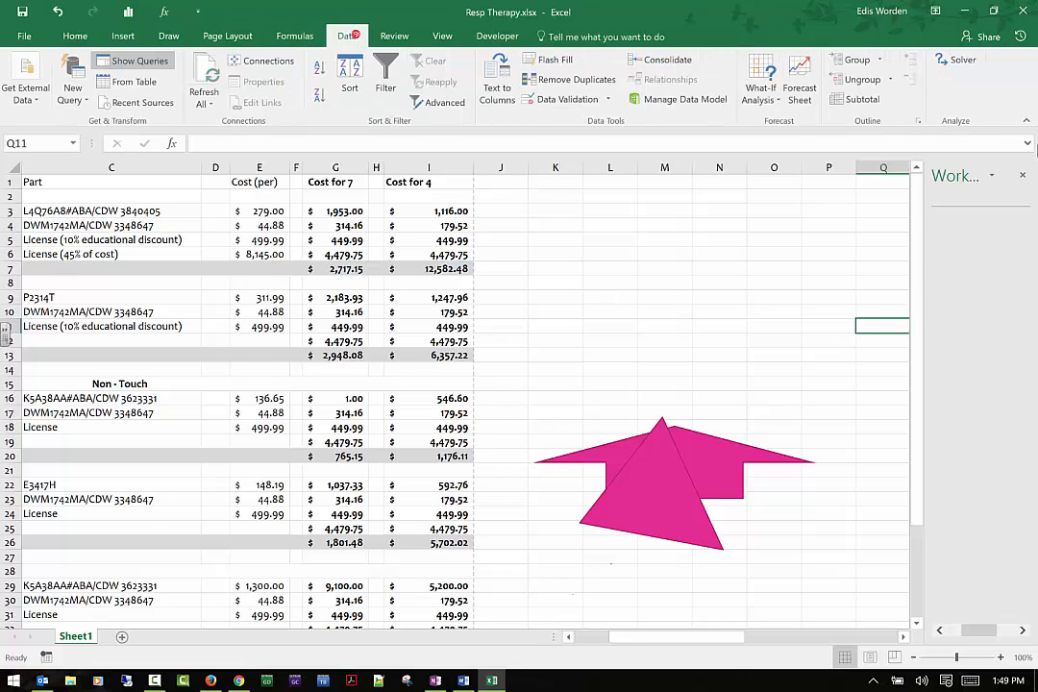
left_click(1022, 175)
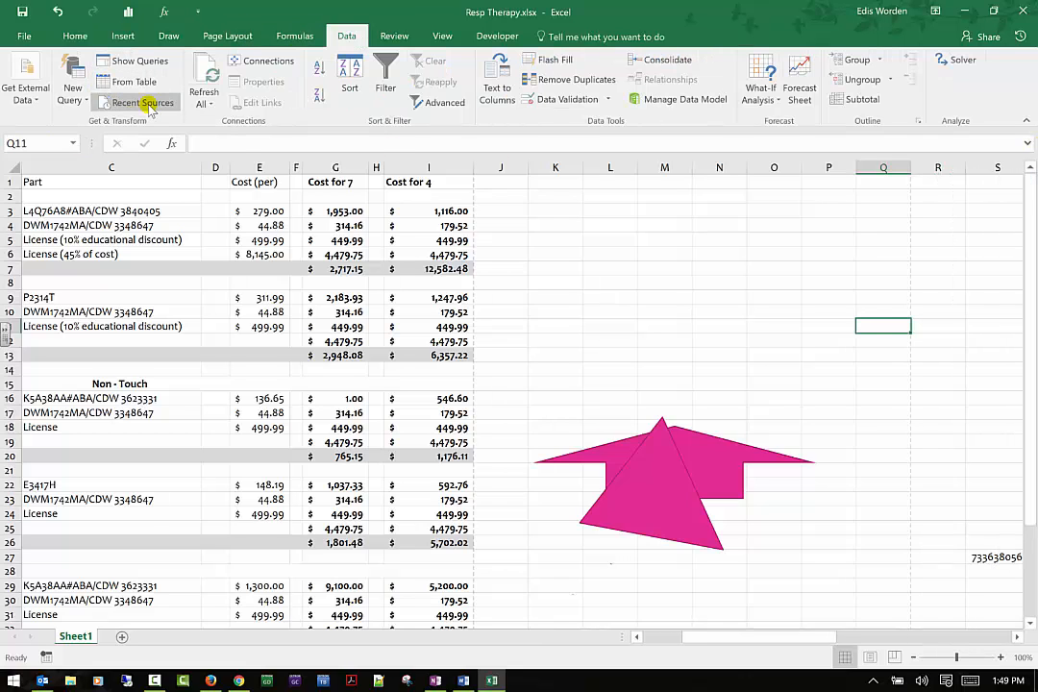
Step: Refresh all data connections in the workbook
left_click(213, 106)
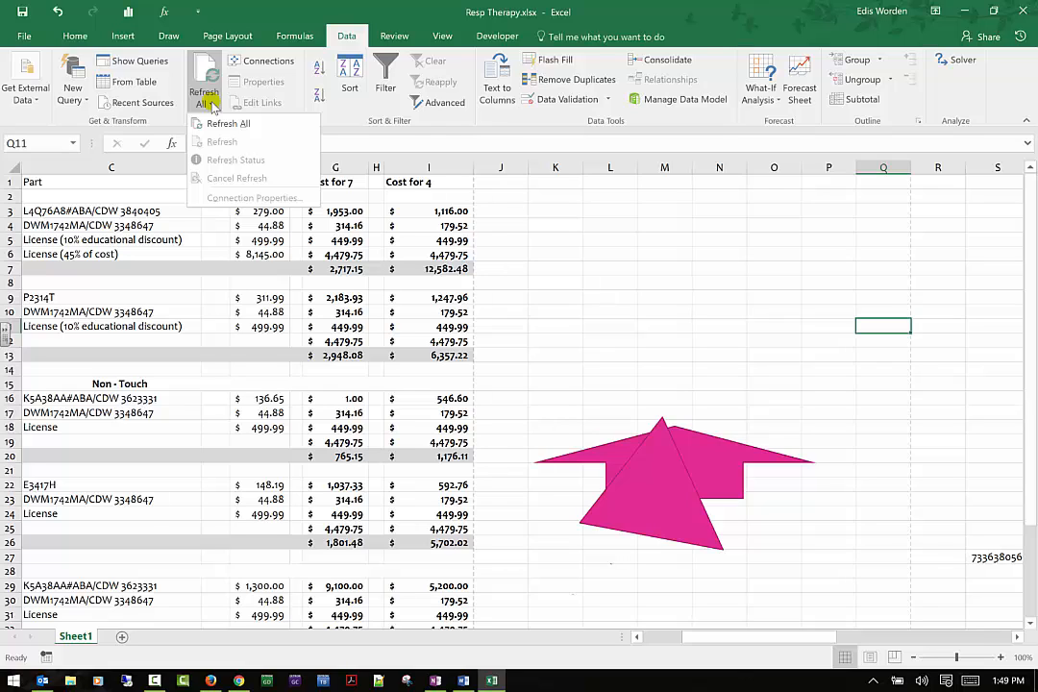
left_click(228, 125)
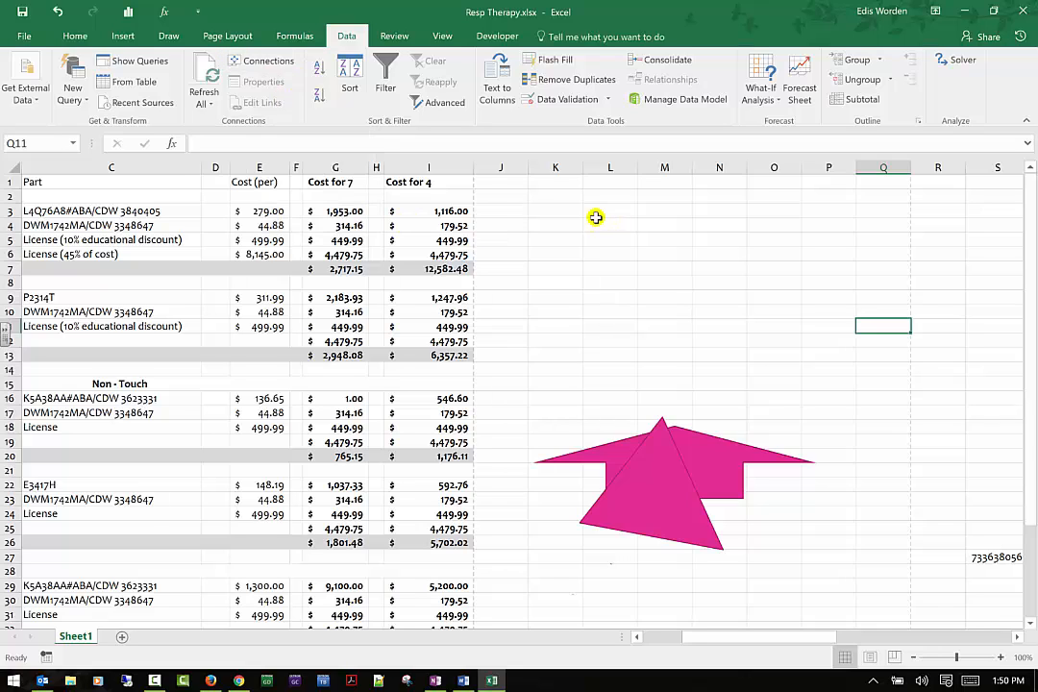
Step: Try sorting the first cost block, C3:I7 including its total row, A to Z and afterward Z to A
left_click_drag(113, 210, 429, 260)
left_click_drag(426, 269, 427, 269)
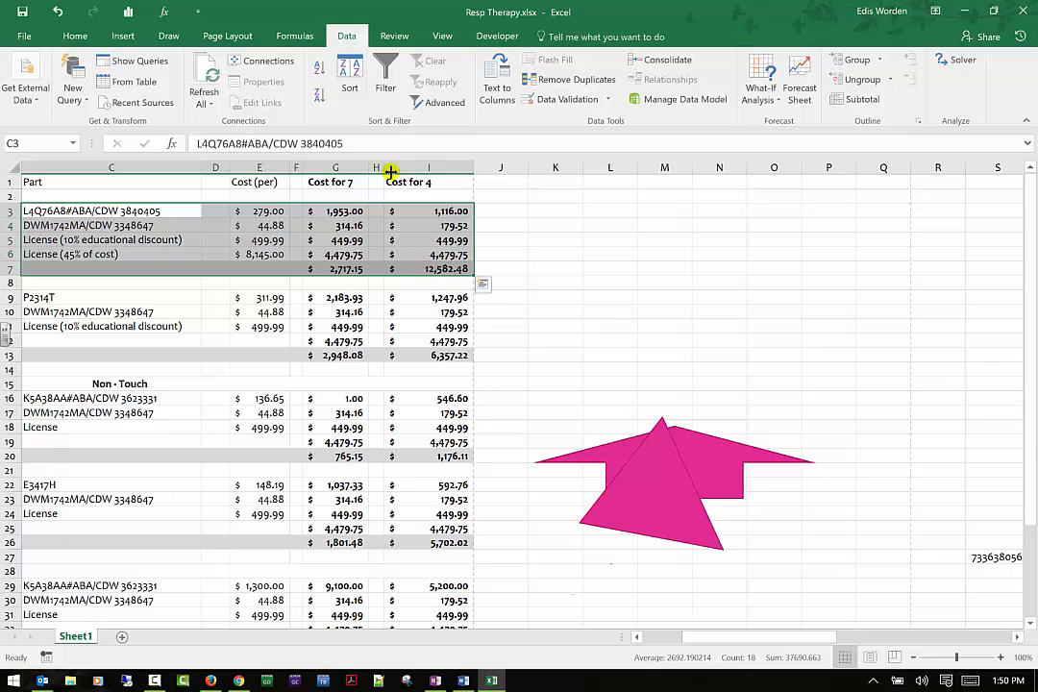
left_click(322, 67)
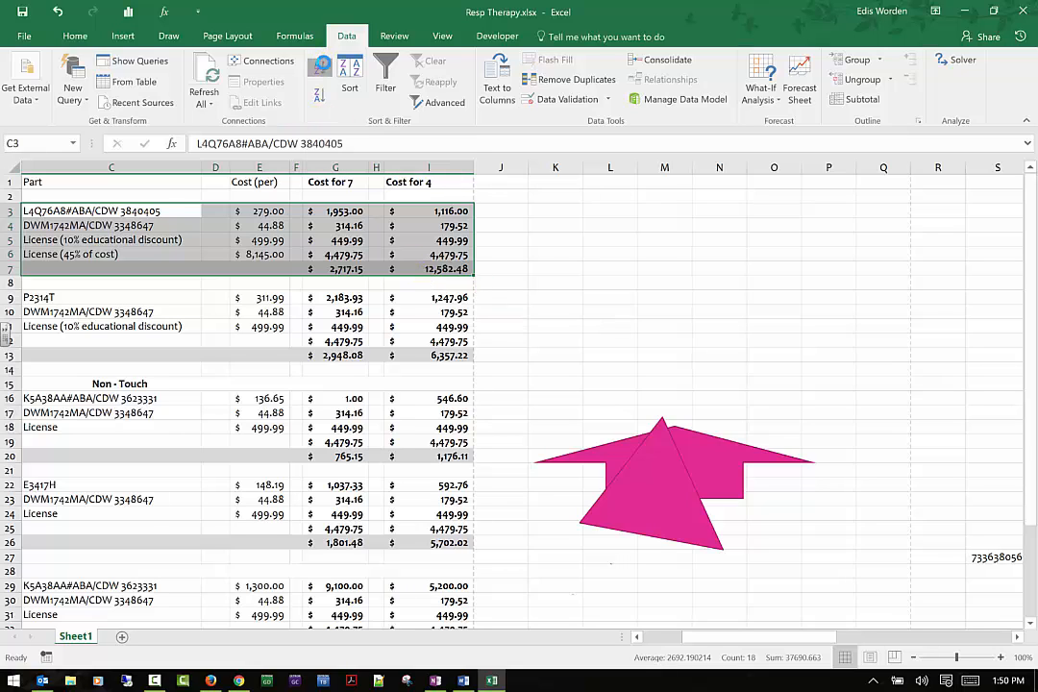
left_click(320, 96)
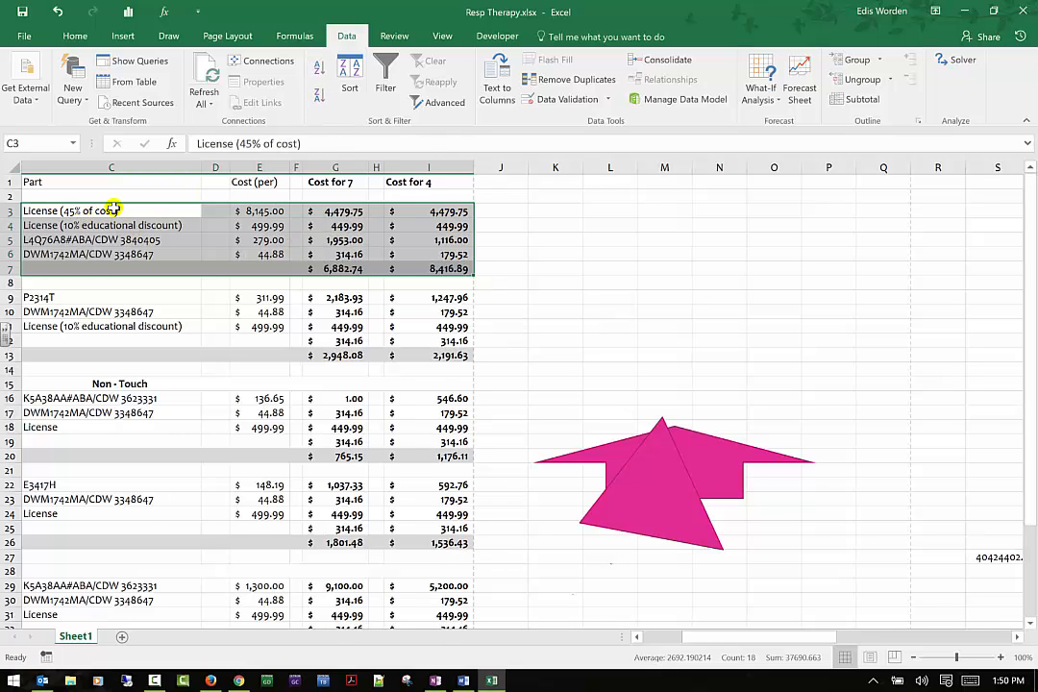
Step: Undo both sorts of the range C3:I7
left_click(113, 209)
left_click_drag(59, 215, 399, 251)
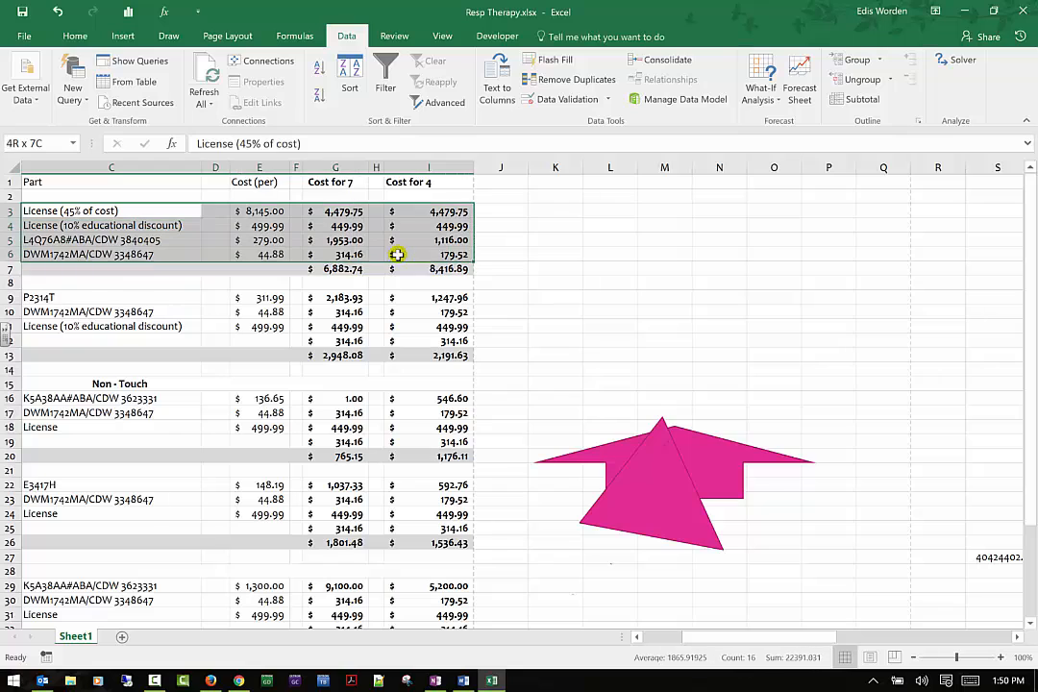
left_click(57, 10)
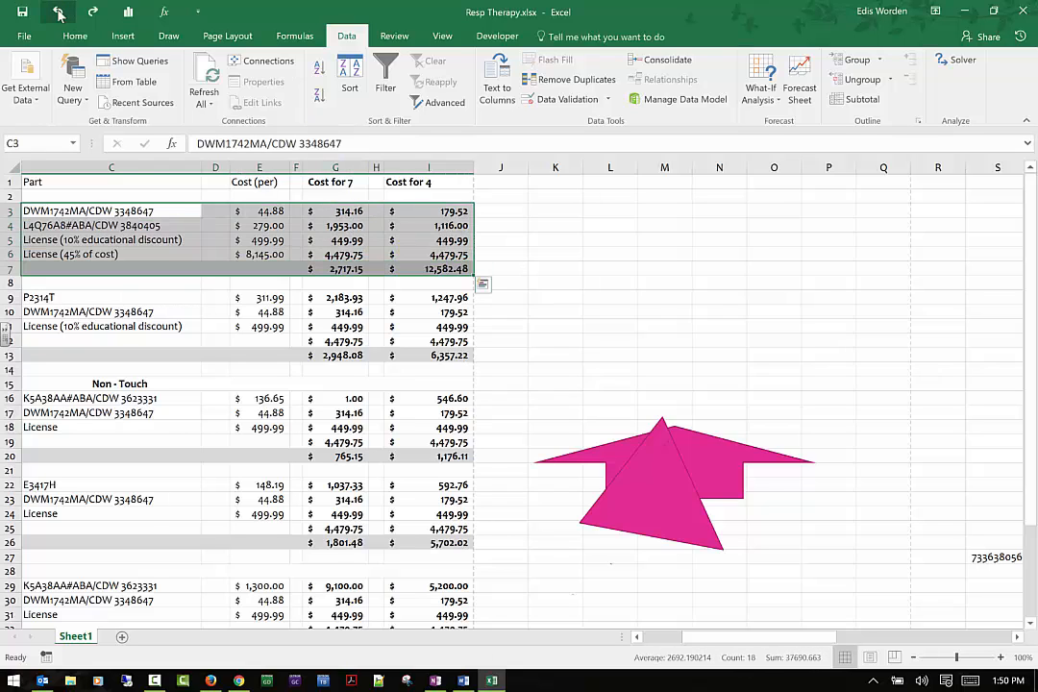
left_click(58, 11)
left_click(61, 225)
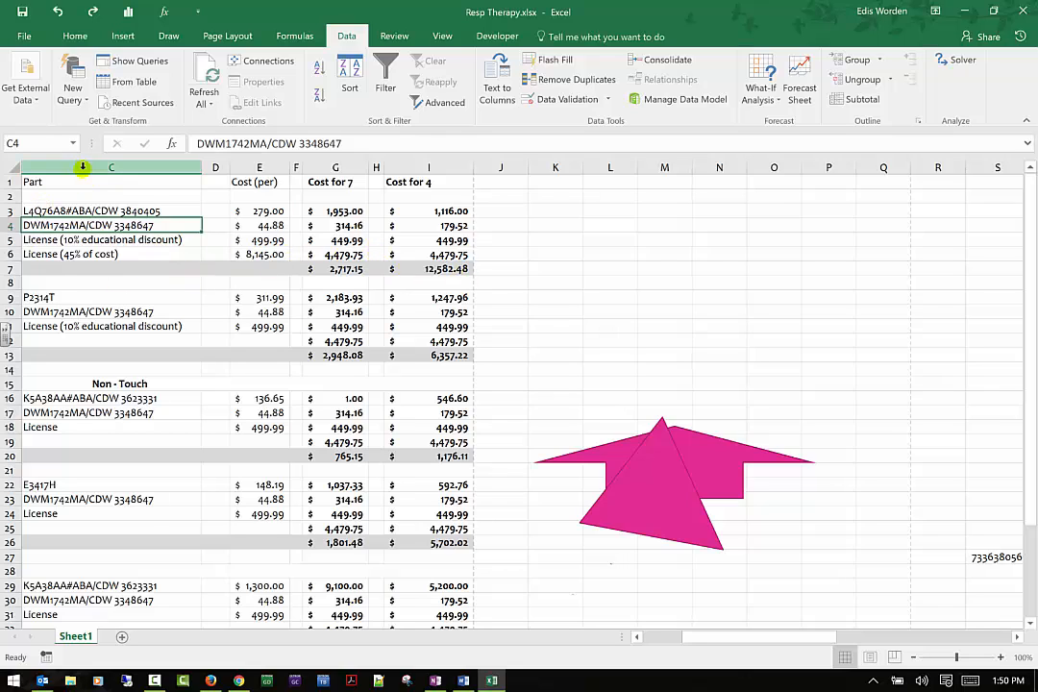
Step: Sort the range C3:I6, without its total row, alternately A to Z and Z to A, finishing with Z to A
left_click_drag(76, 210, 432, 255)
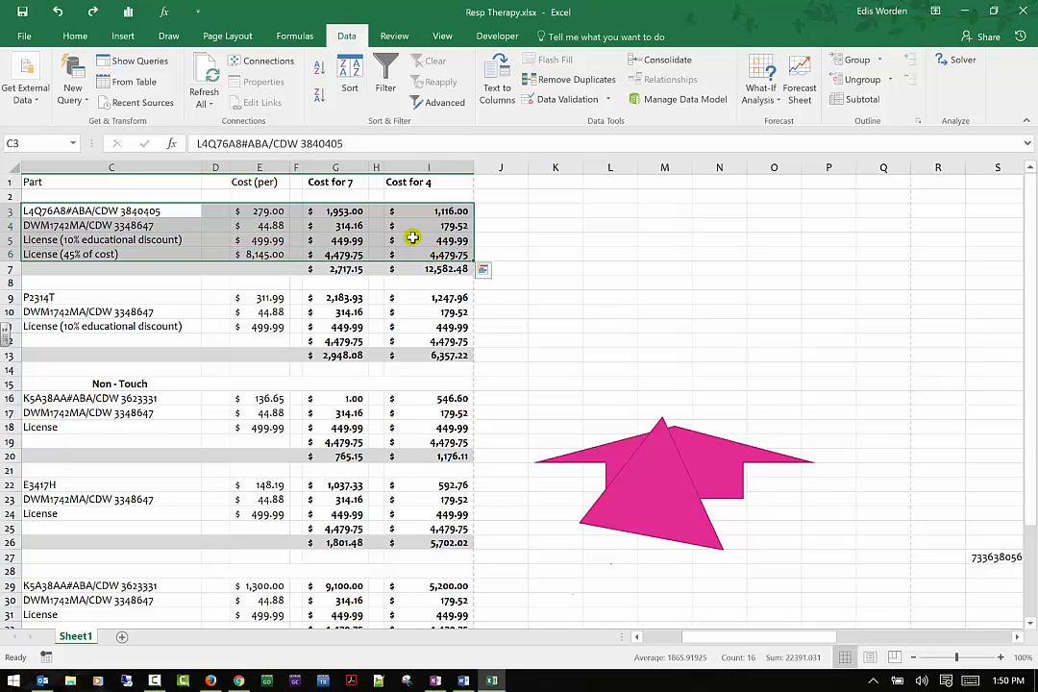
left_click(322, 71)
left_click(320, 93)
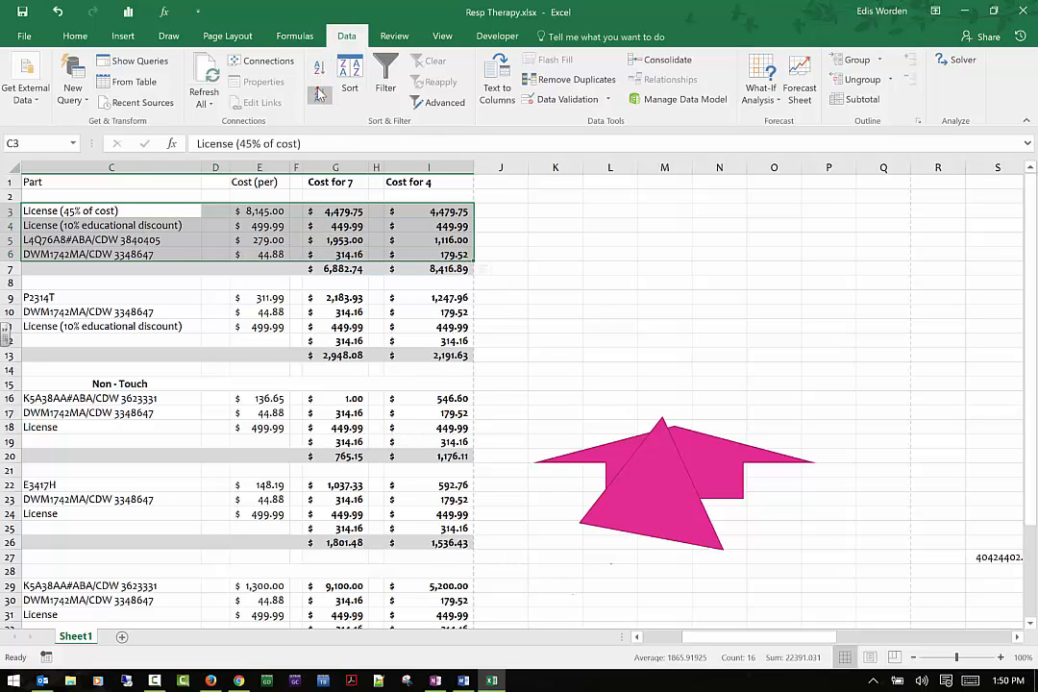
left_click(320, 71)
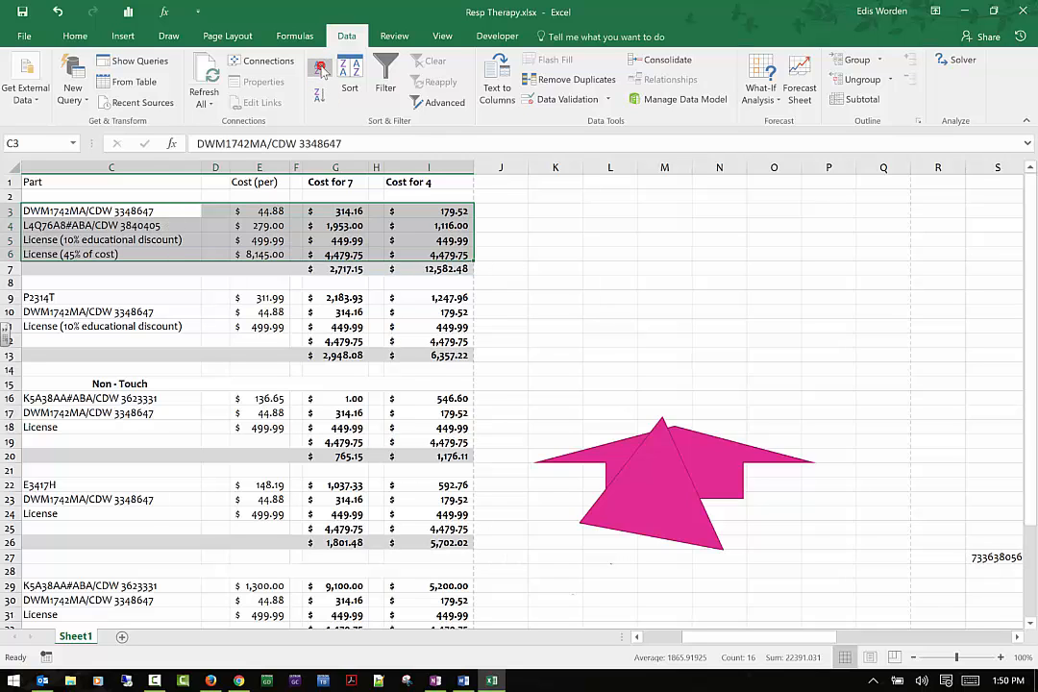
left_click(321, 93)
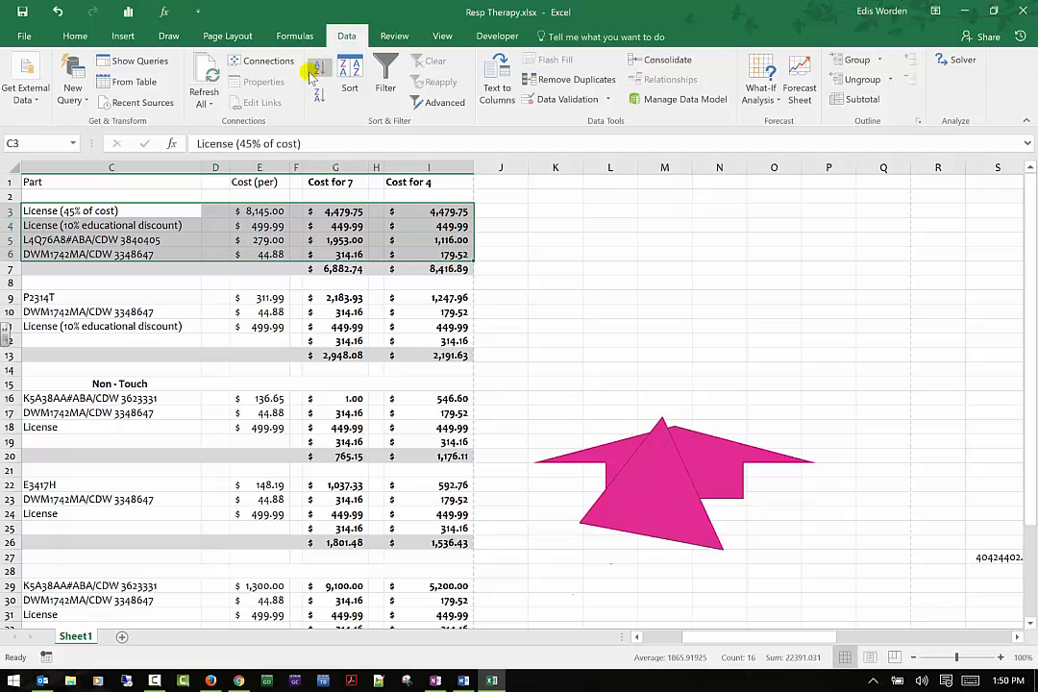
left_click(313, 71)
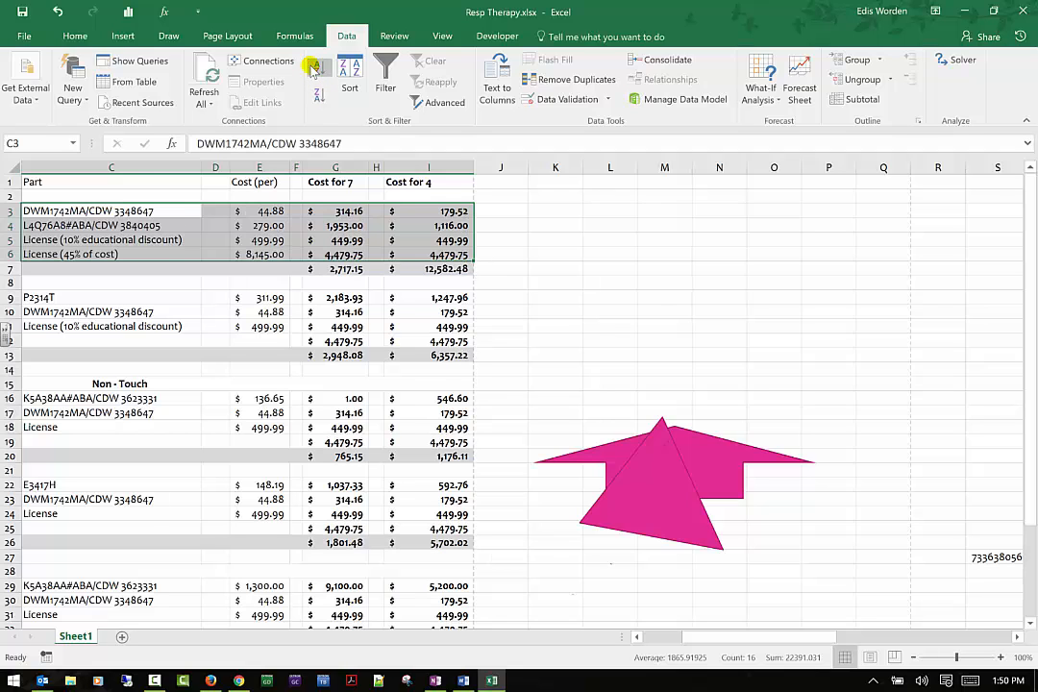
left_click(315, 96)
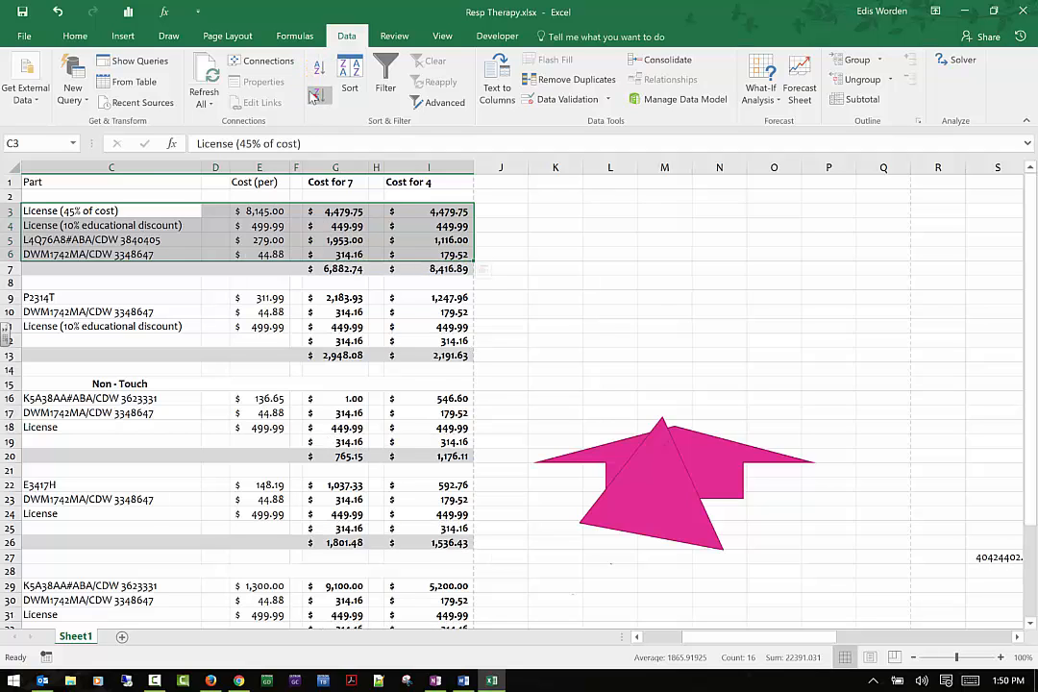
Step: Clear the number in cell S27 and check the Total Option 1 formulas in G7 and I7
double_click(984, 560)
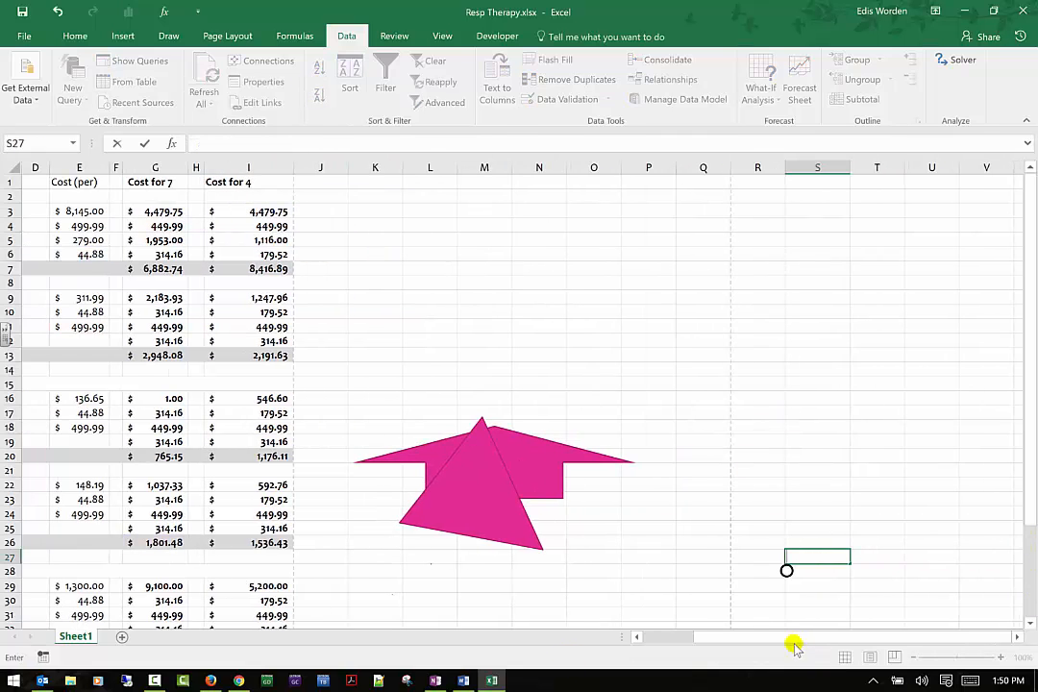
left_click_drag(790, 642, 681, 646)
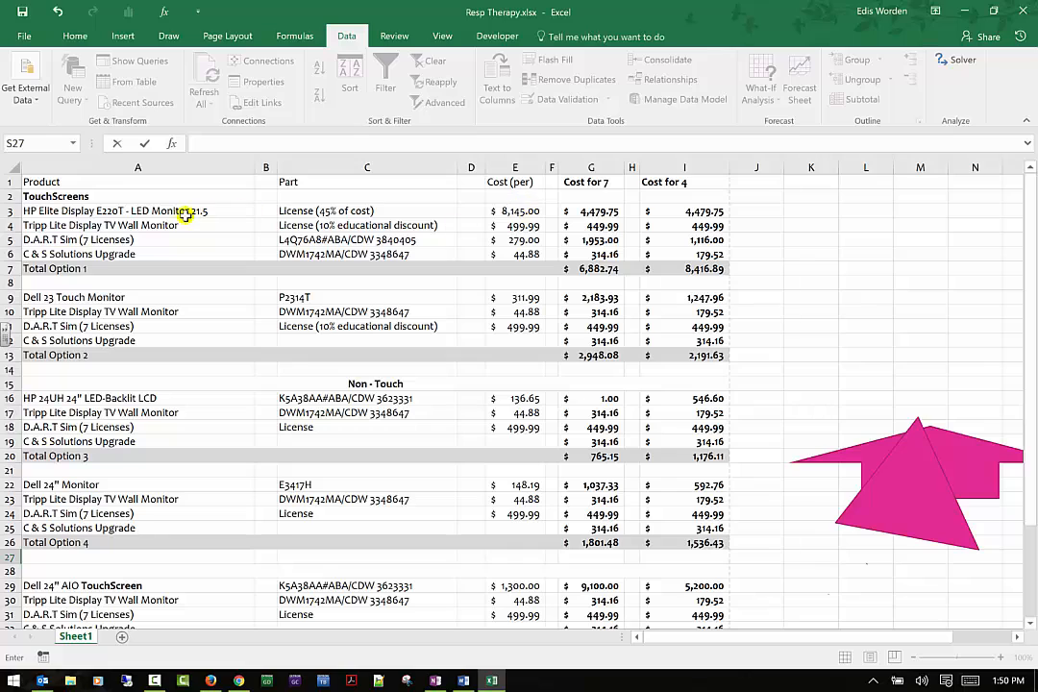
left_click(591, 269)
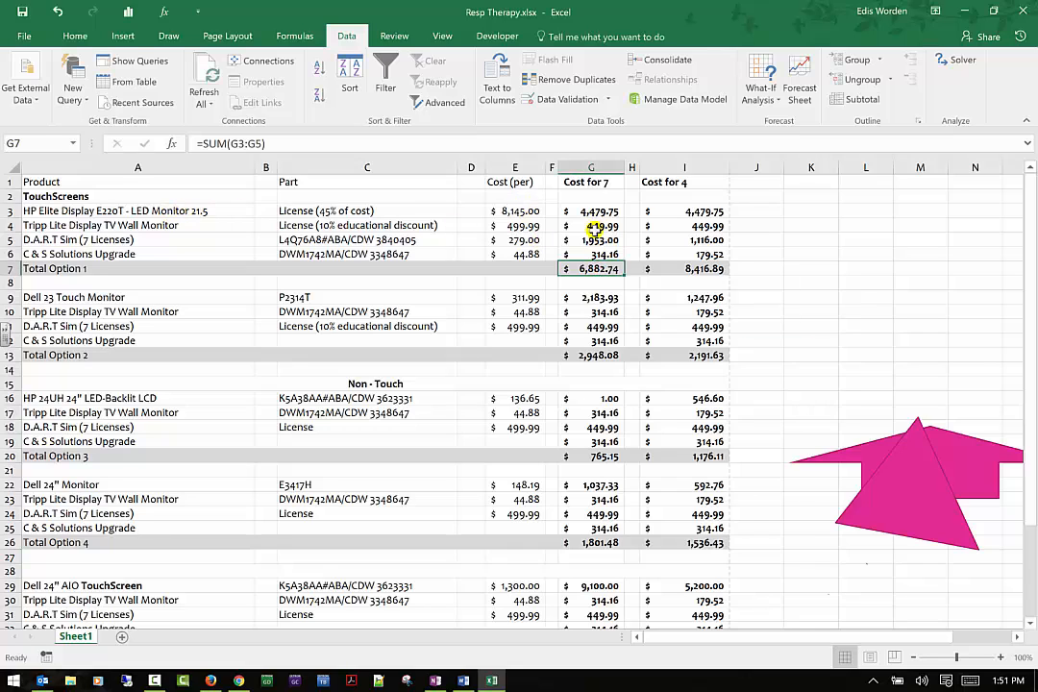
left_click(691, 278)
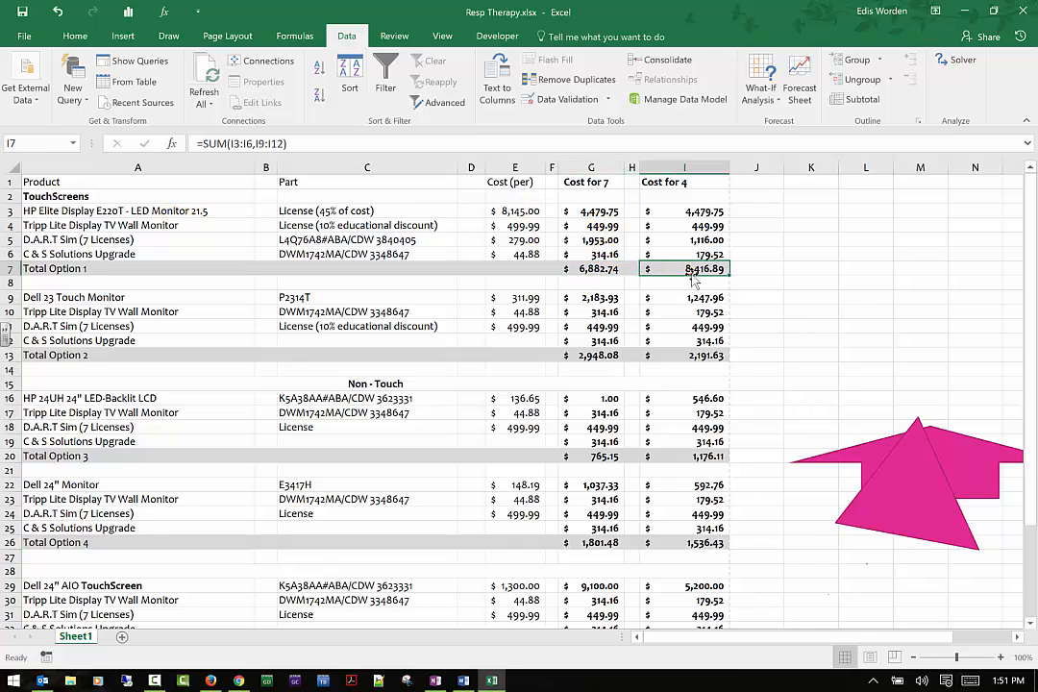
Step: Sort the full product rows A3:I6 in both directions and apply a custom sort by Column A values, Z to A
left_click_drag(48, 211, 709, 252)
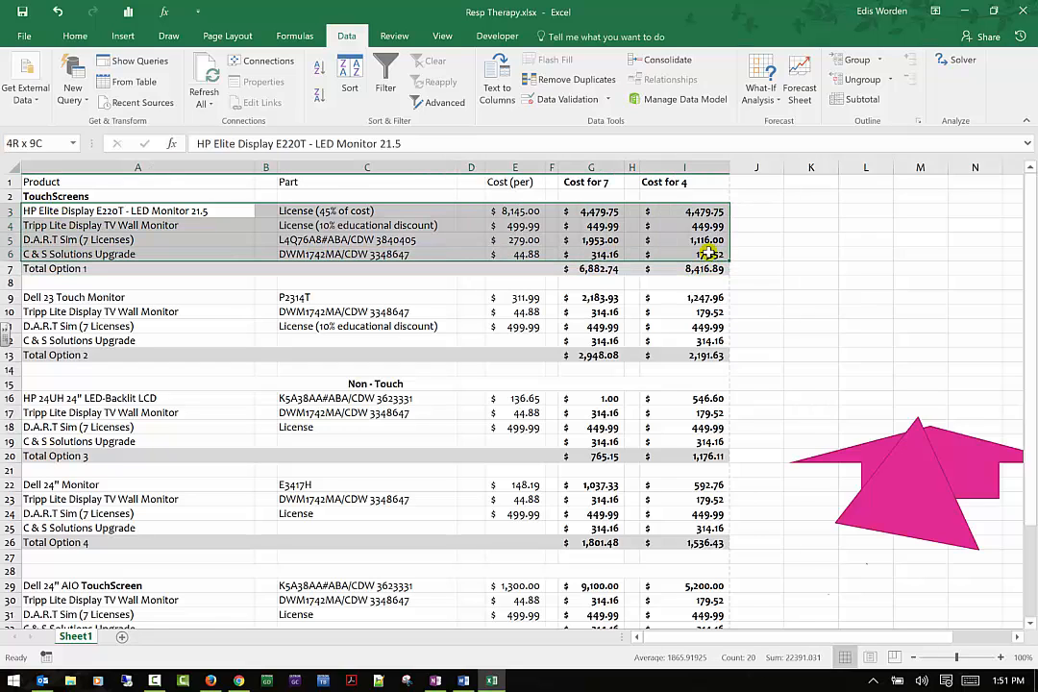
left_click(320, 96)
left_click(319, 67)
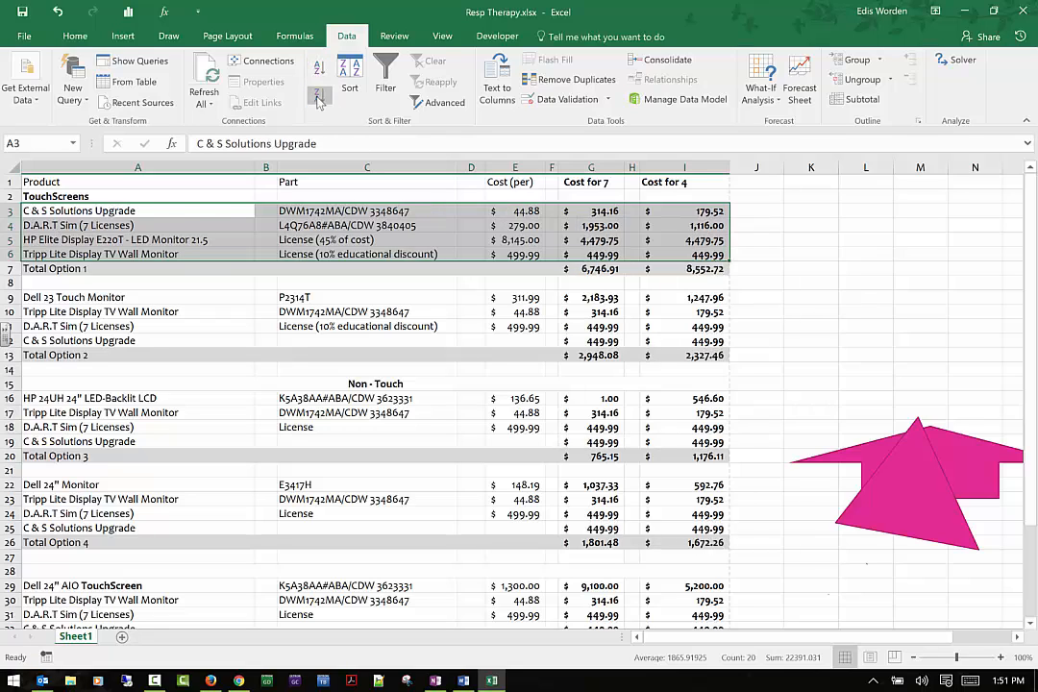
left_click(318, 97)
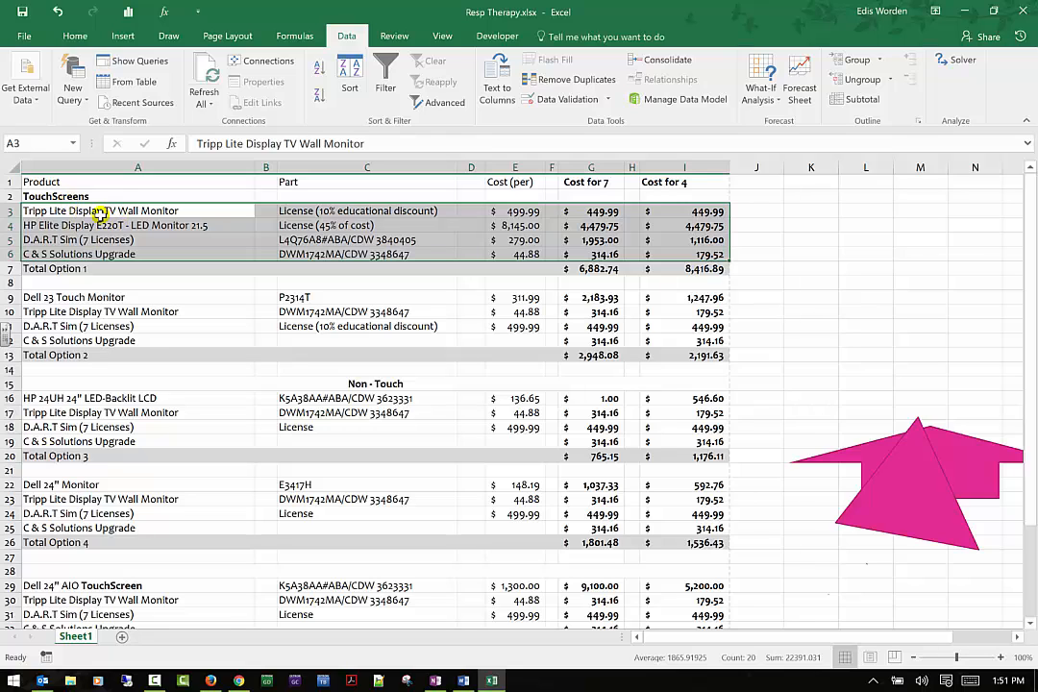
left_click(346, 91)
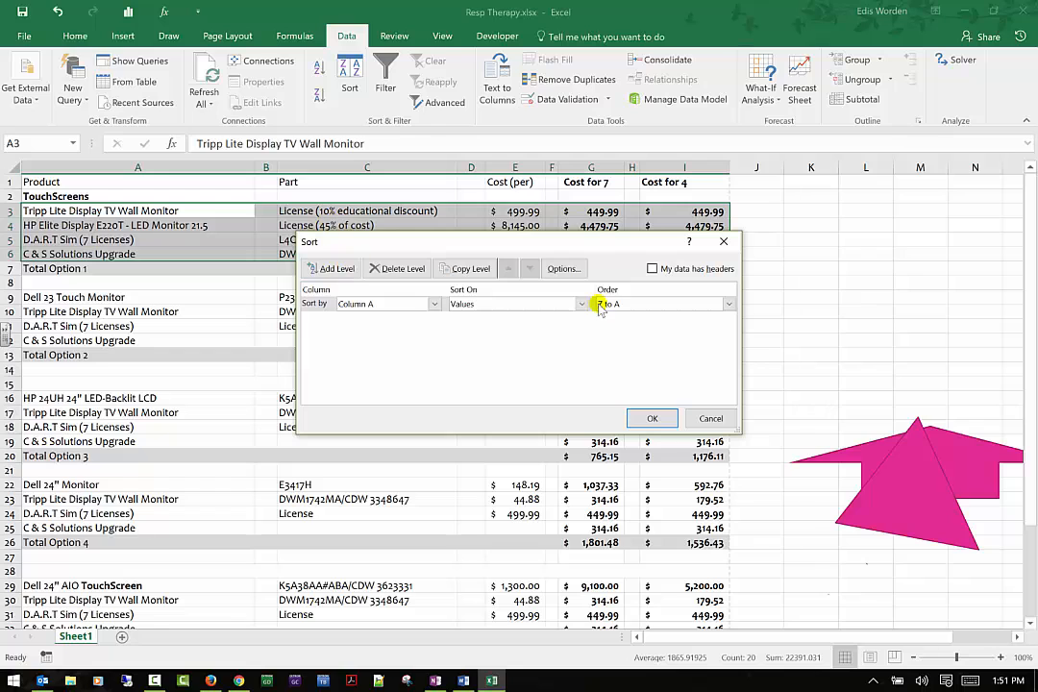
left_click(652, 419)
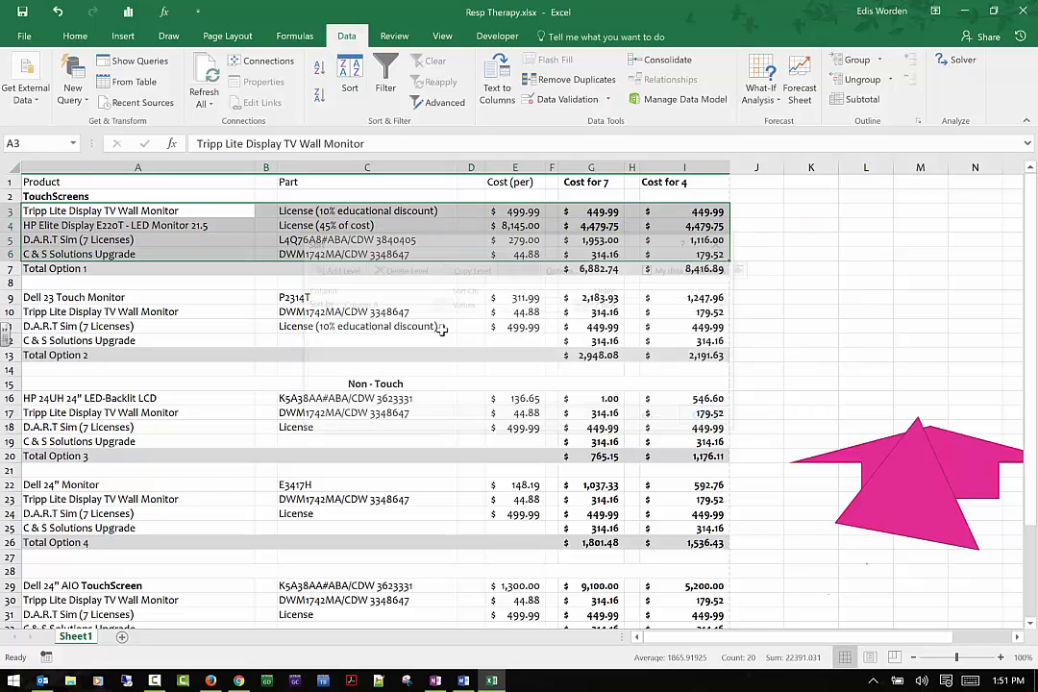
Step: Set up a custom sort of the range A1:I20 with headers, by Part values from Z to A
left_click_drag(59, 182, 694, 449)
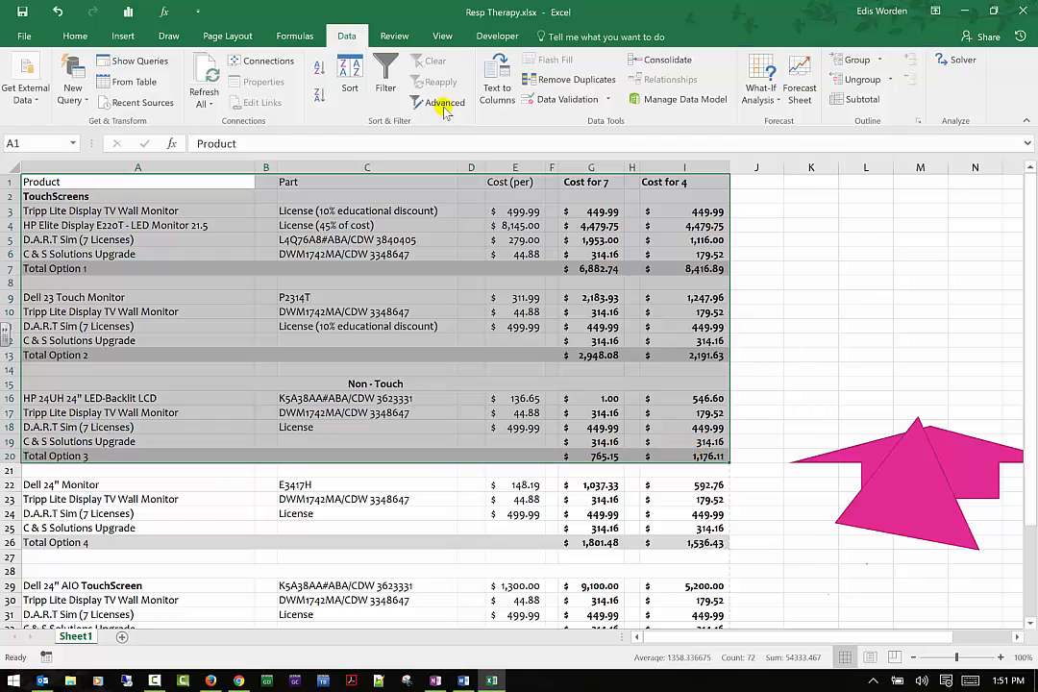
left_click(350, 77)
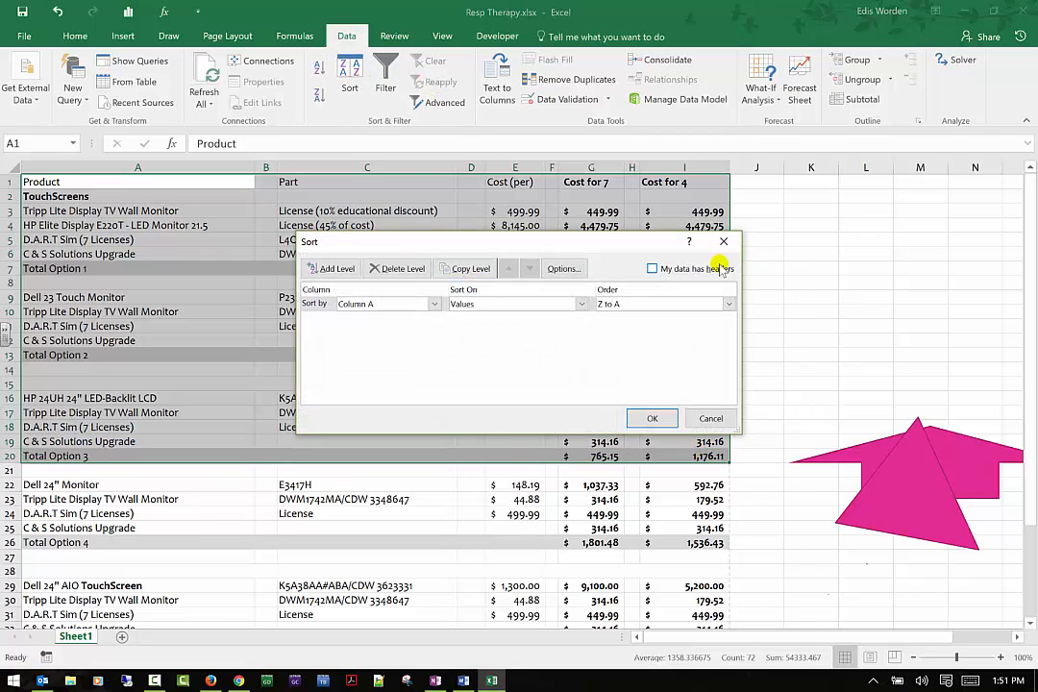
left_click(715, 271)
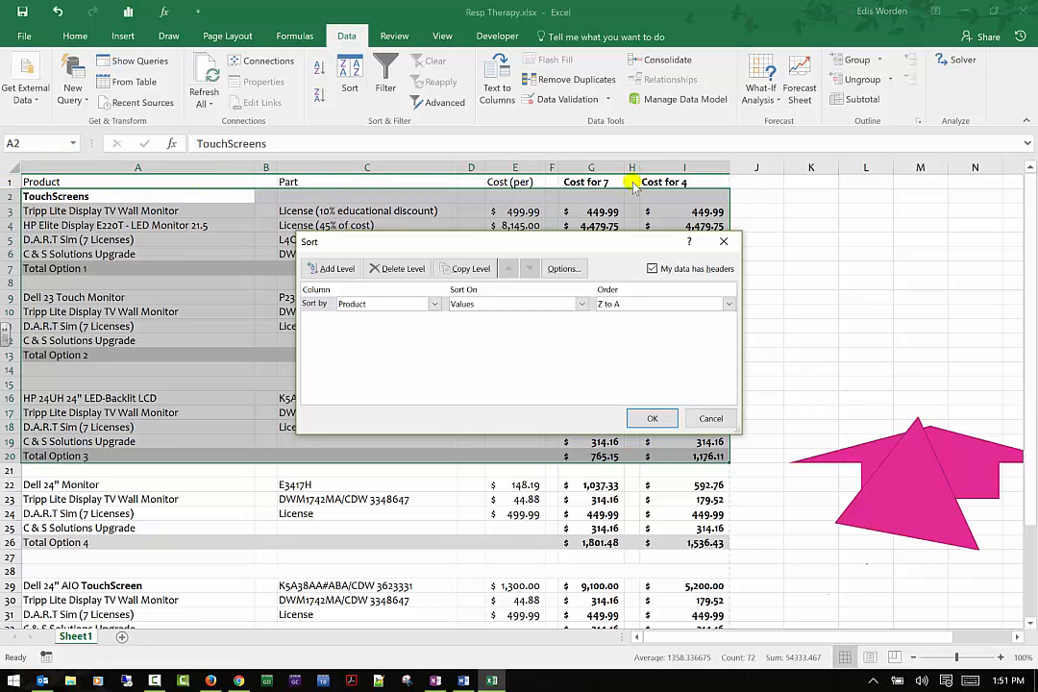
left_click(434, 304)
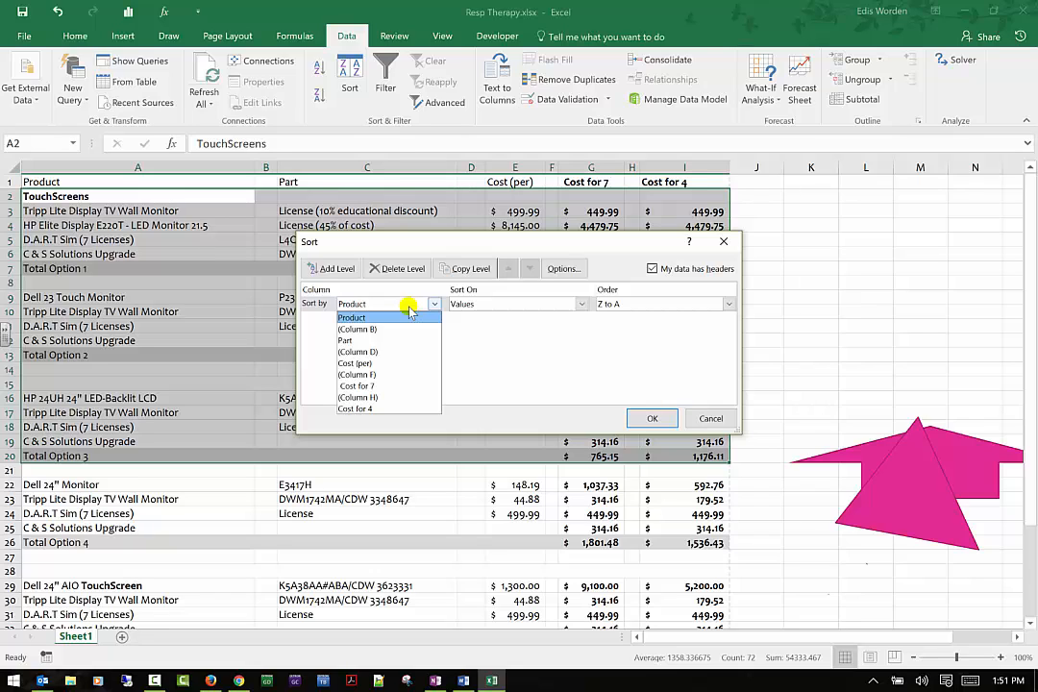
left_click(361, 340)
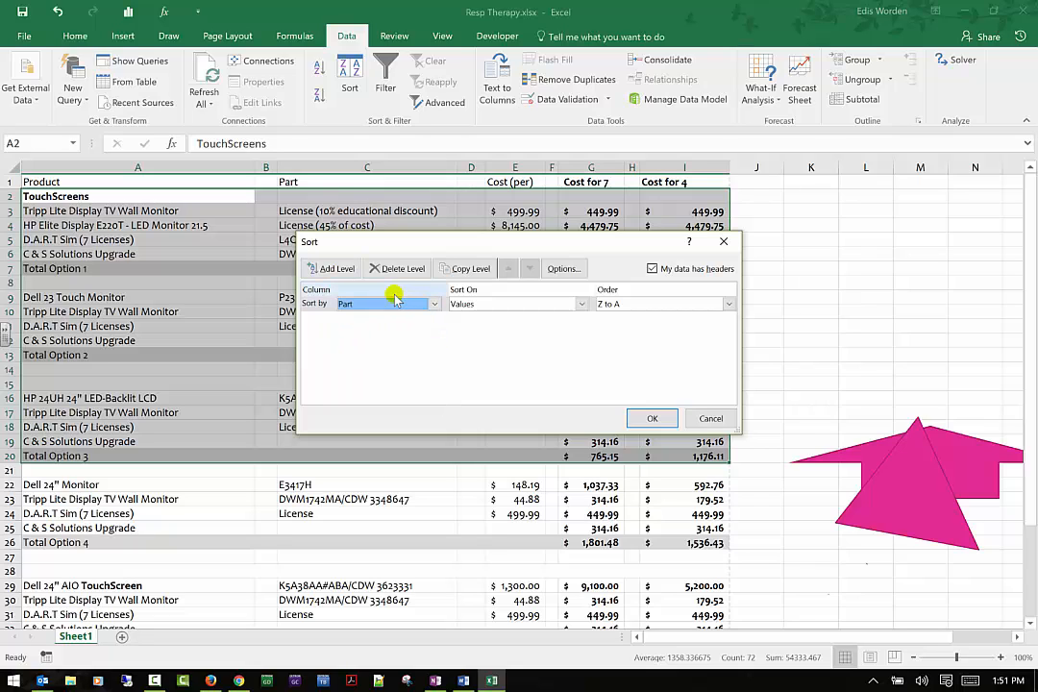
Step: Add a second sort level by Cost for 7 values, ordered Largest to Smallest
left_click(334, 268)
left_click(433, 320)
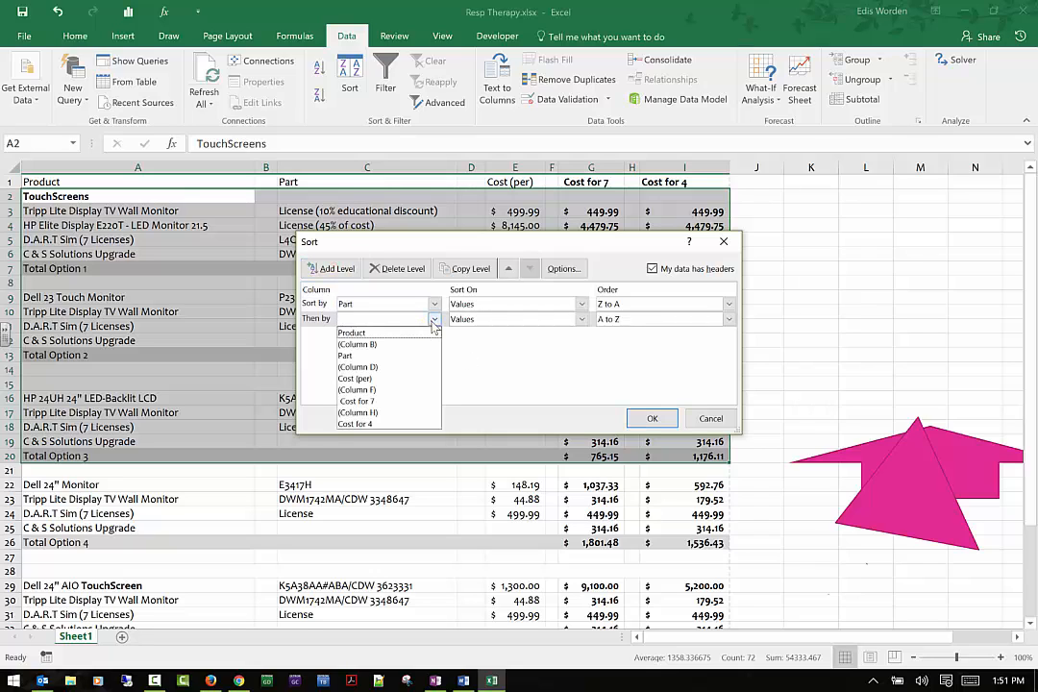
left_click(385, 402)
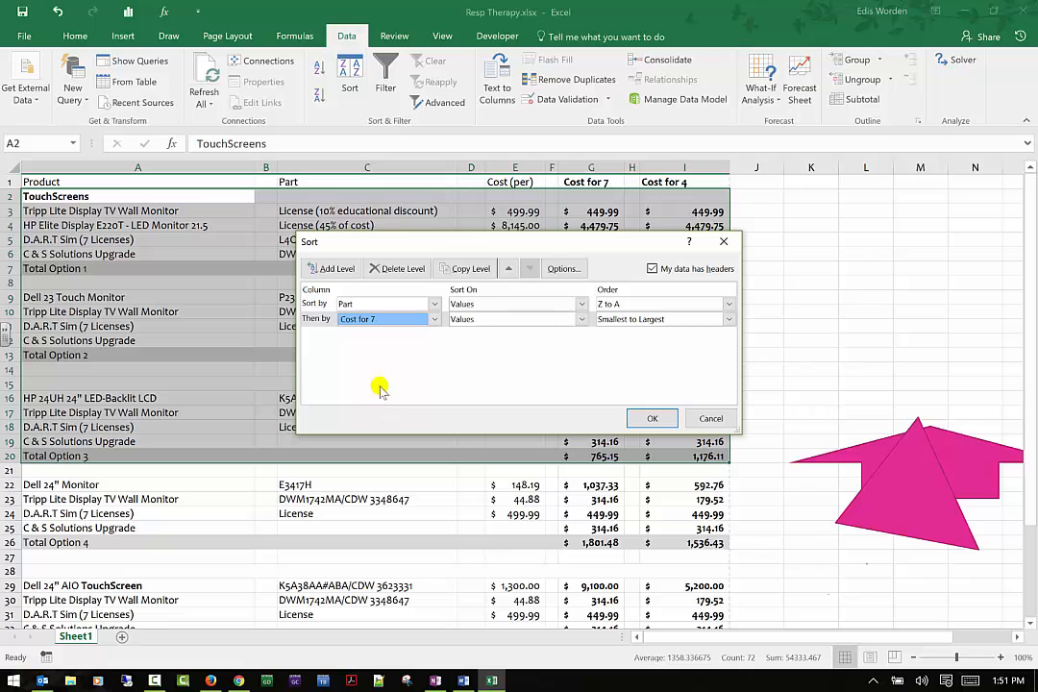
left_click(728, 319)
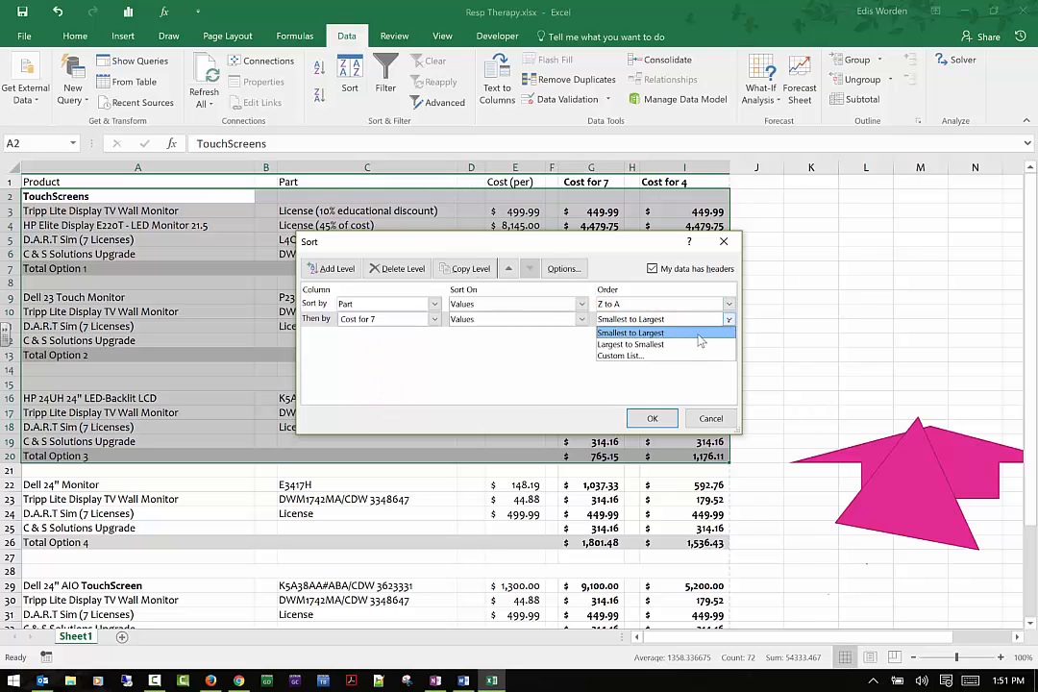
left_click(673, 343)
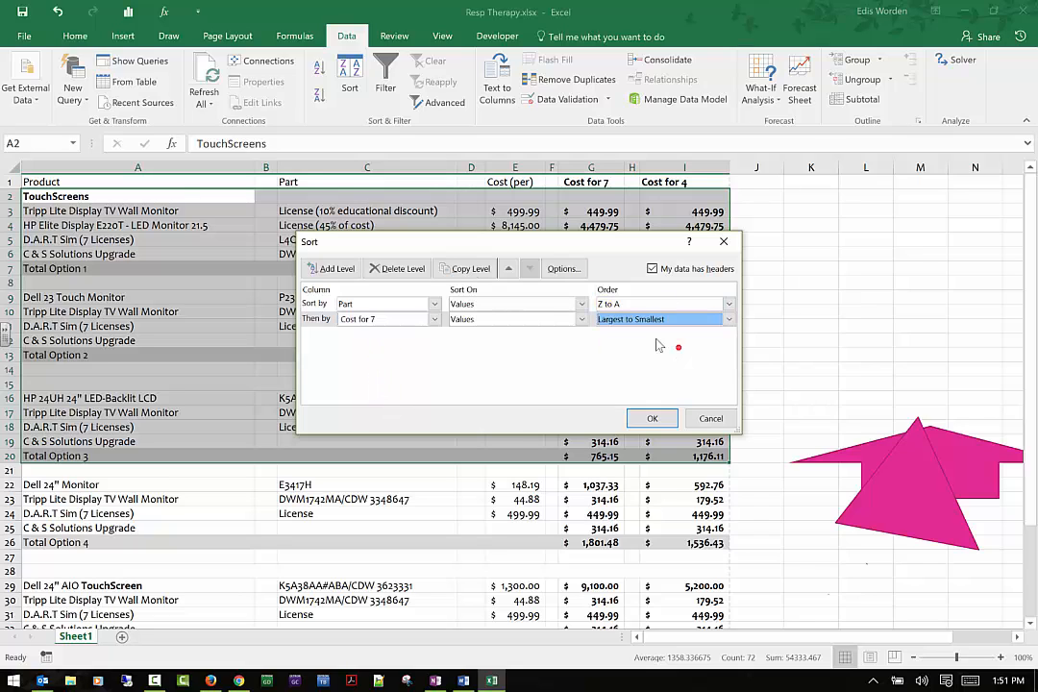
Step: Copy the Cost for 7 sort level with the order Smallest to Largest and view the case and orientation options
left_click(471, 271)
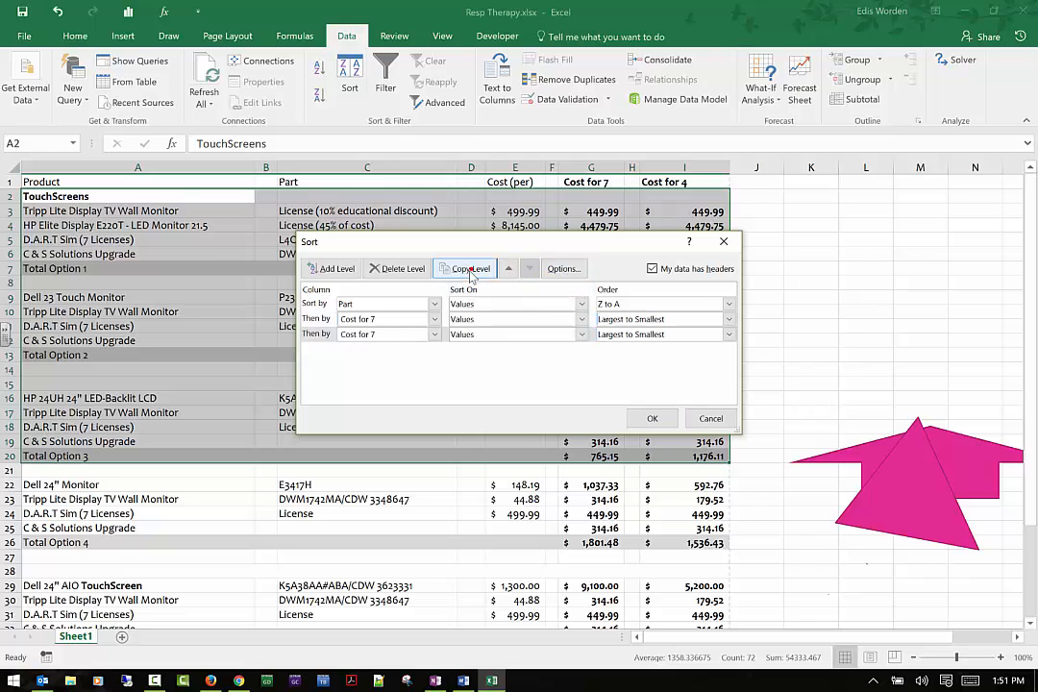
left_click(728, 335)
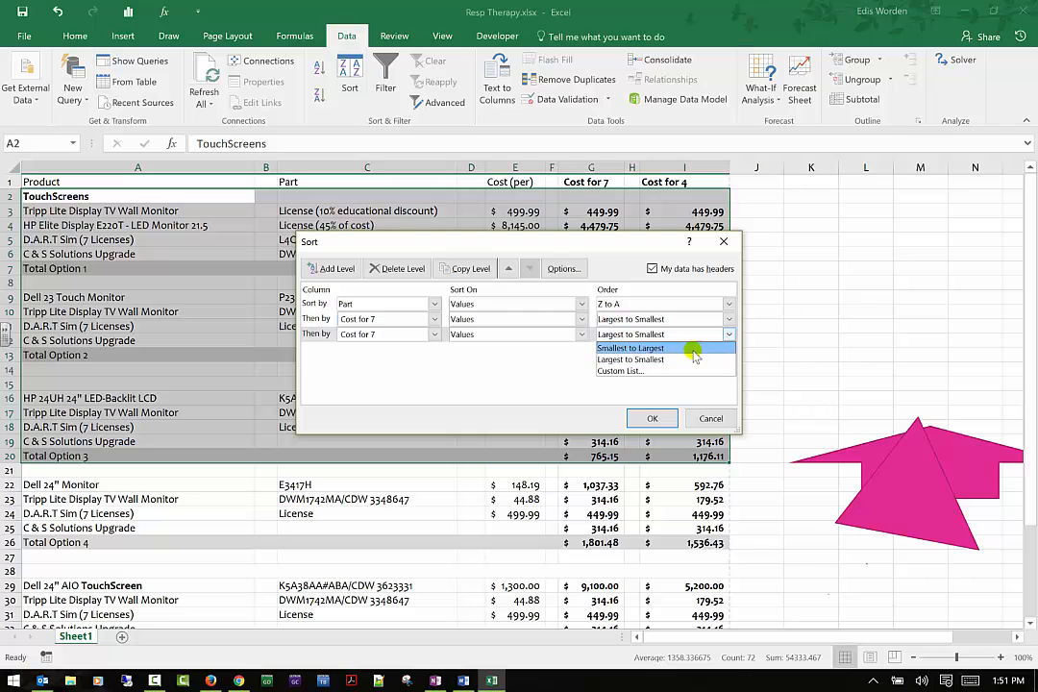
left_click(692, 348)
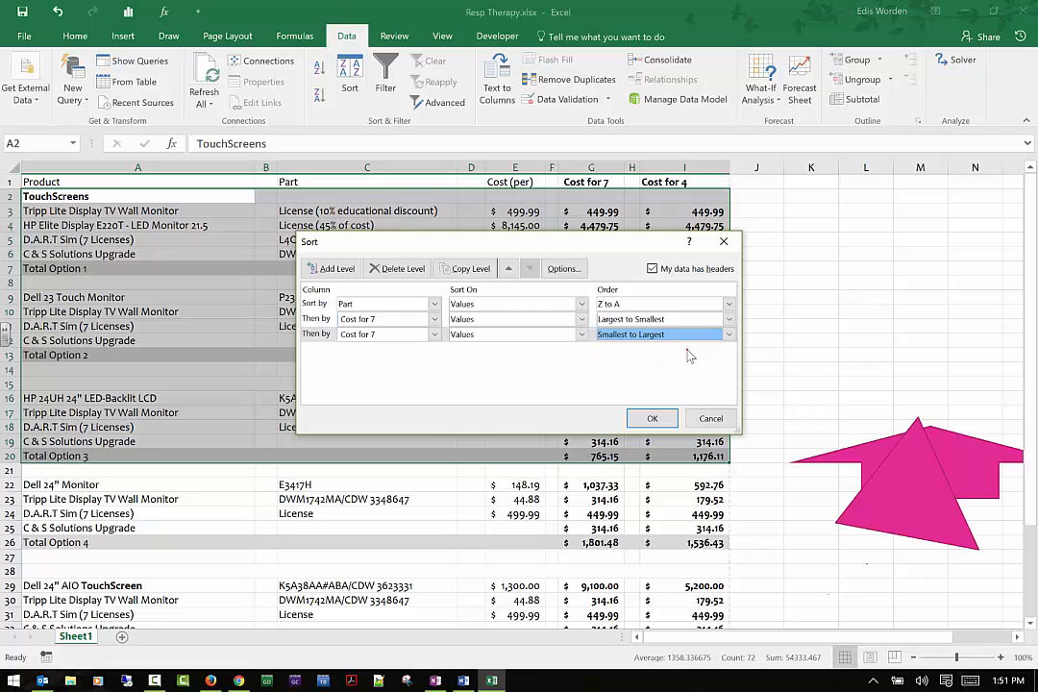
left_click(564, 269)
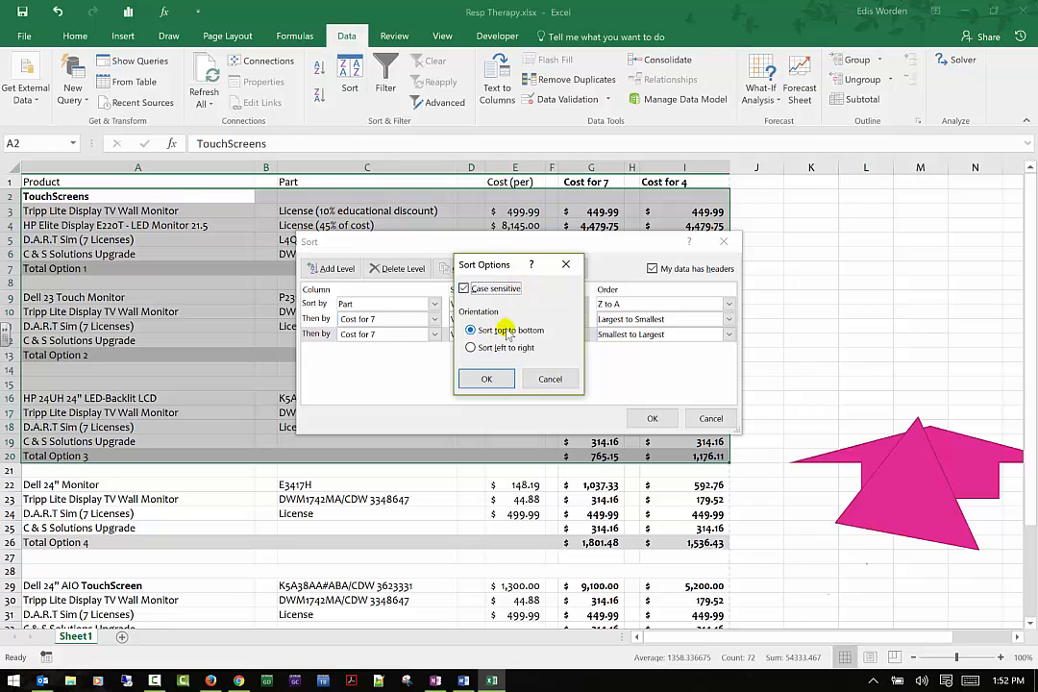
left_click(570, 381)
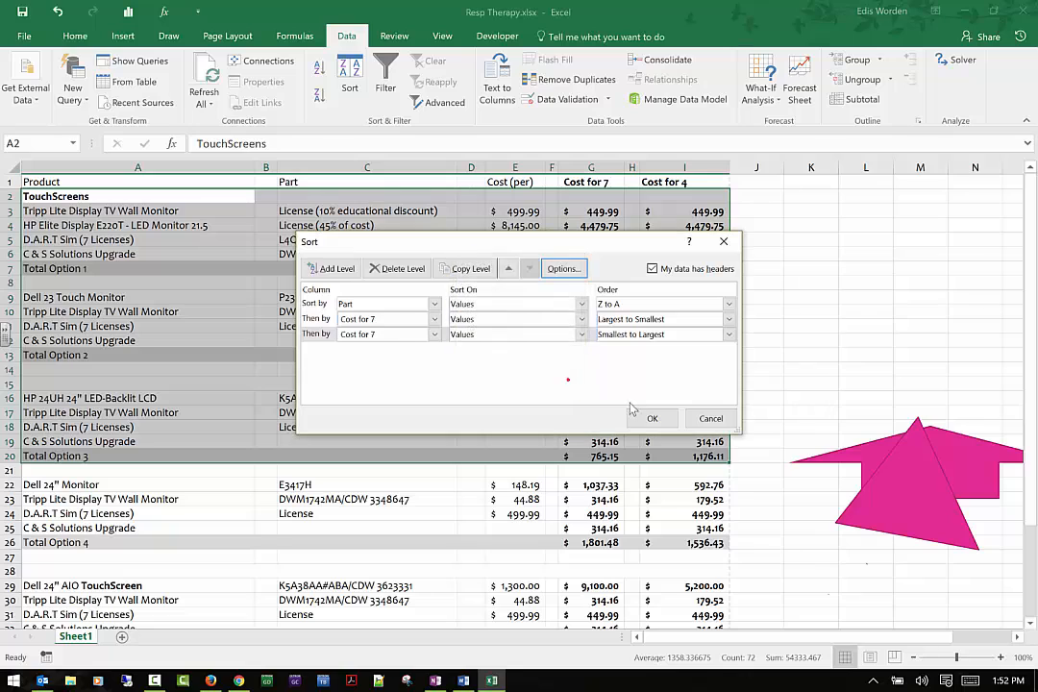
Step: Try to apply the sort to A1:I20, deleting the duplicate Cost for 7 level and trying again
left_click(649, 417)
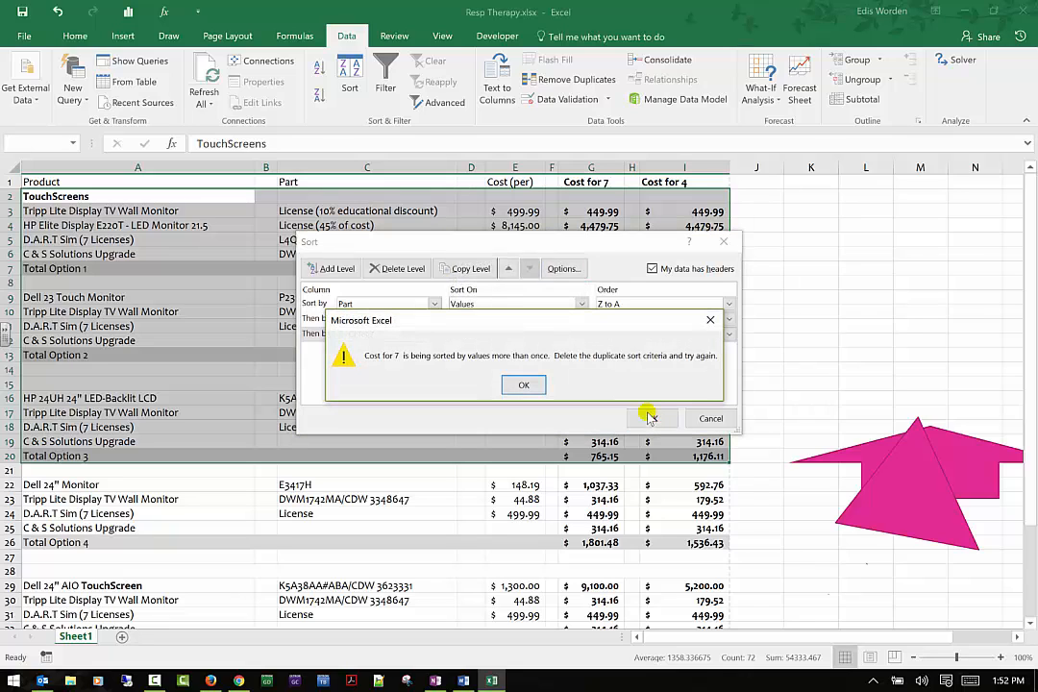
left_click(524, 386)
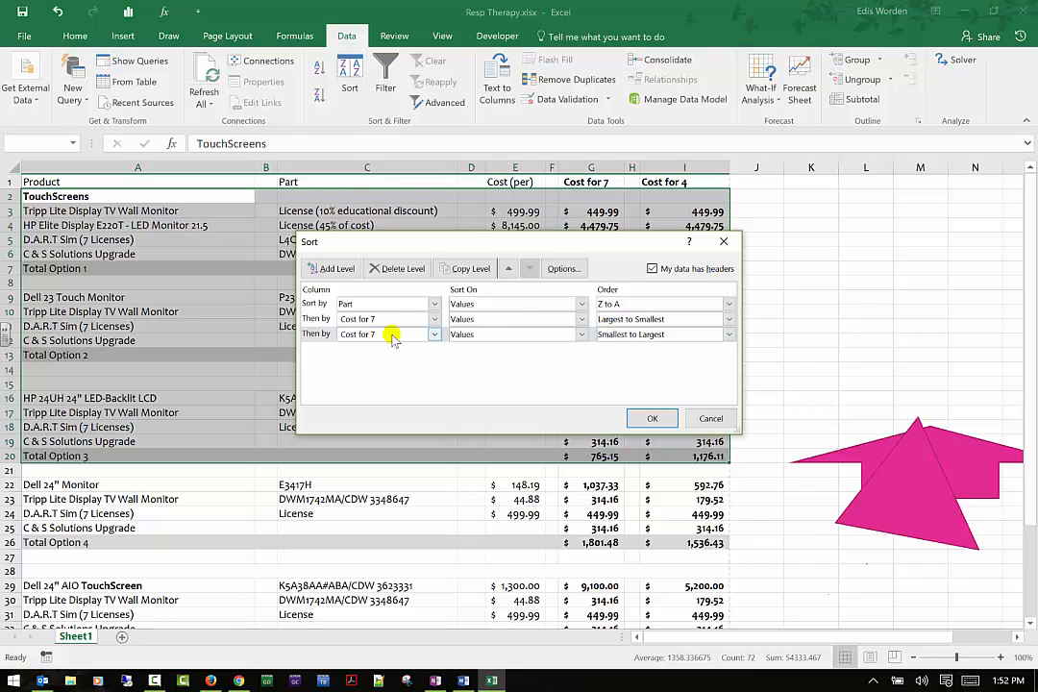
left_click(323, 337)
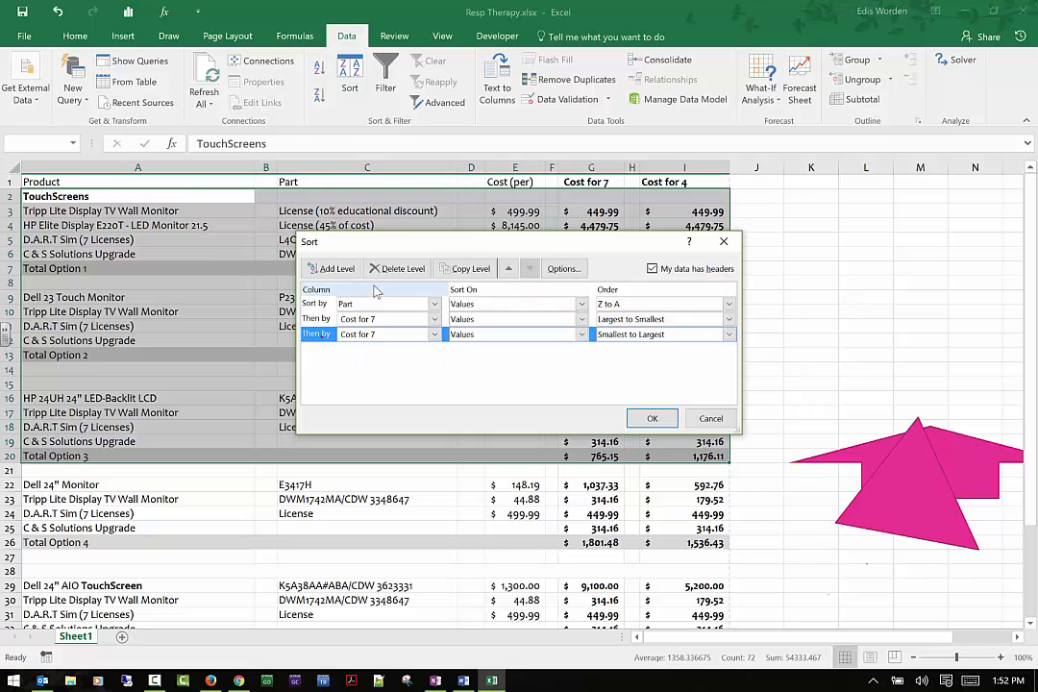
left_click(397, 268)
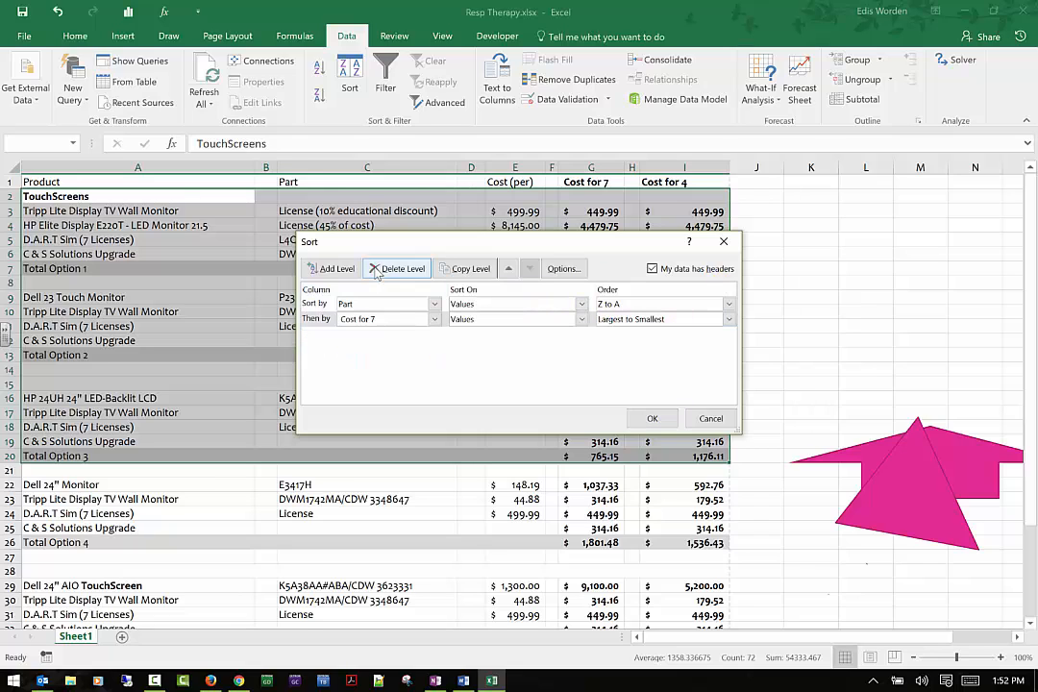
left_click(652, 418)
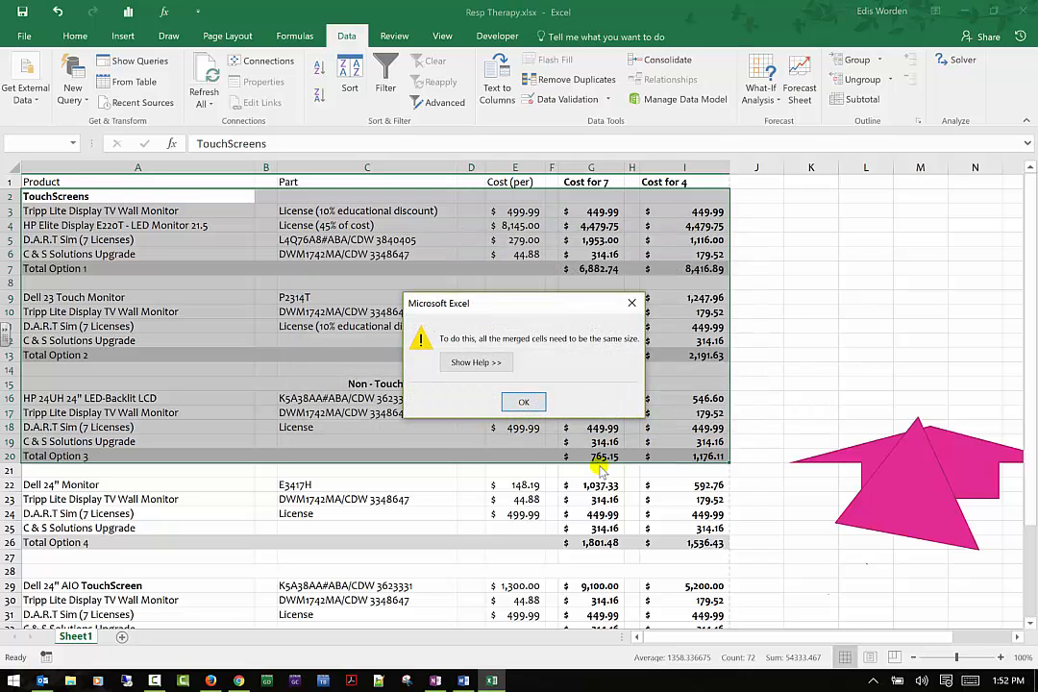
left_click(524, 401)
Step: Set up a custom sort of the range A1:I7 with headers, by Product from Z to A and then by Cost for 7
left_click(136, 282)
left_click_drag(125, 298, 691, 355)
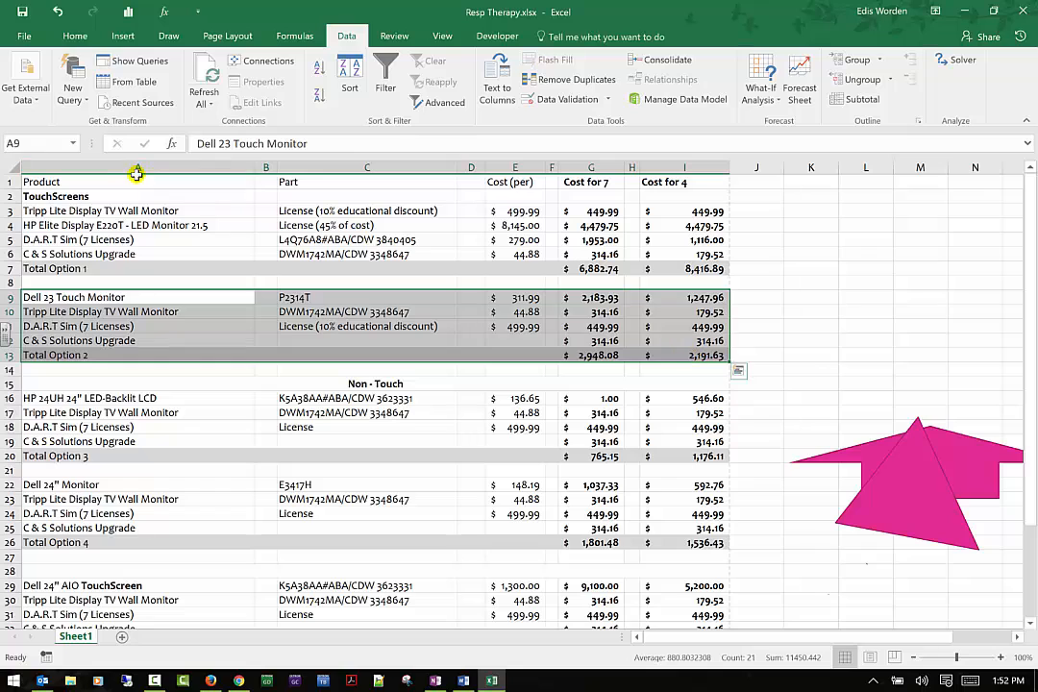
left_click_drag(125, 181, 614, 273)
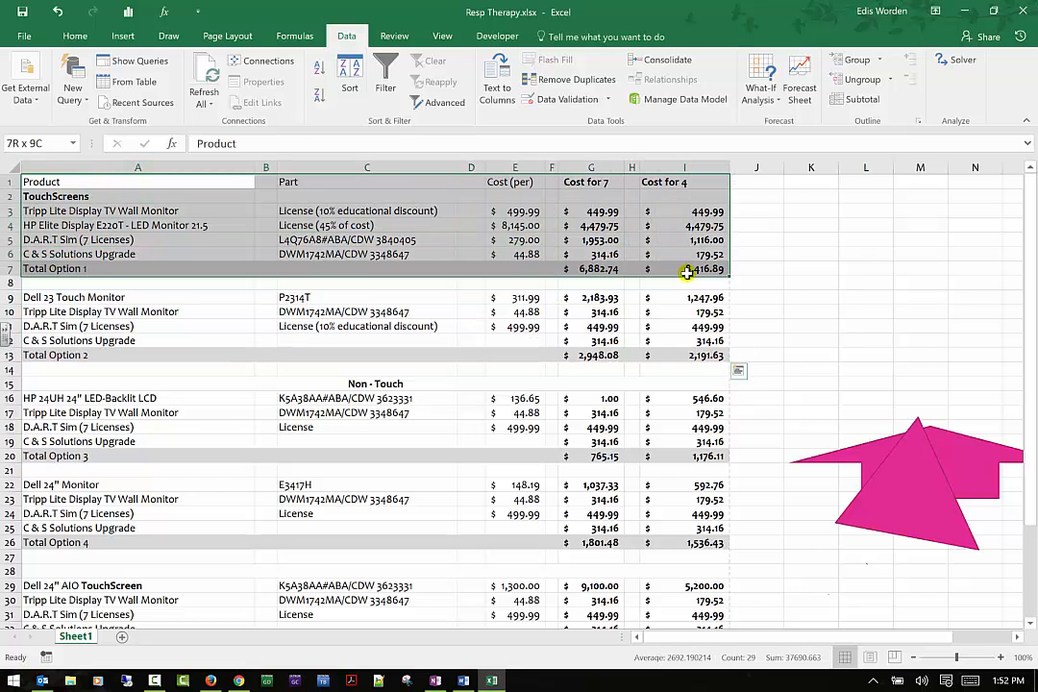
left_click(350, 75)
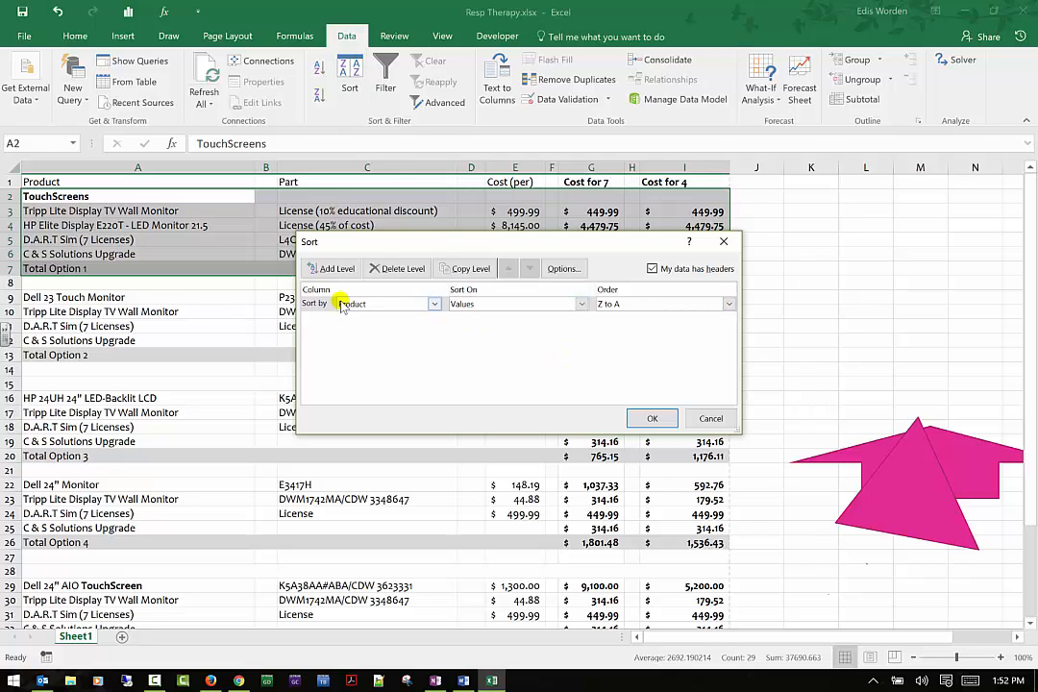
left_click(326, 269)
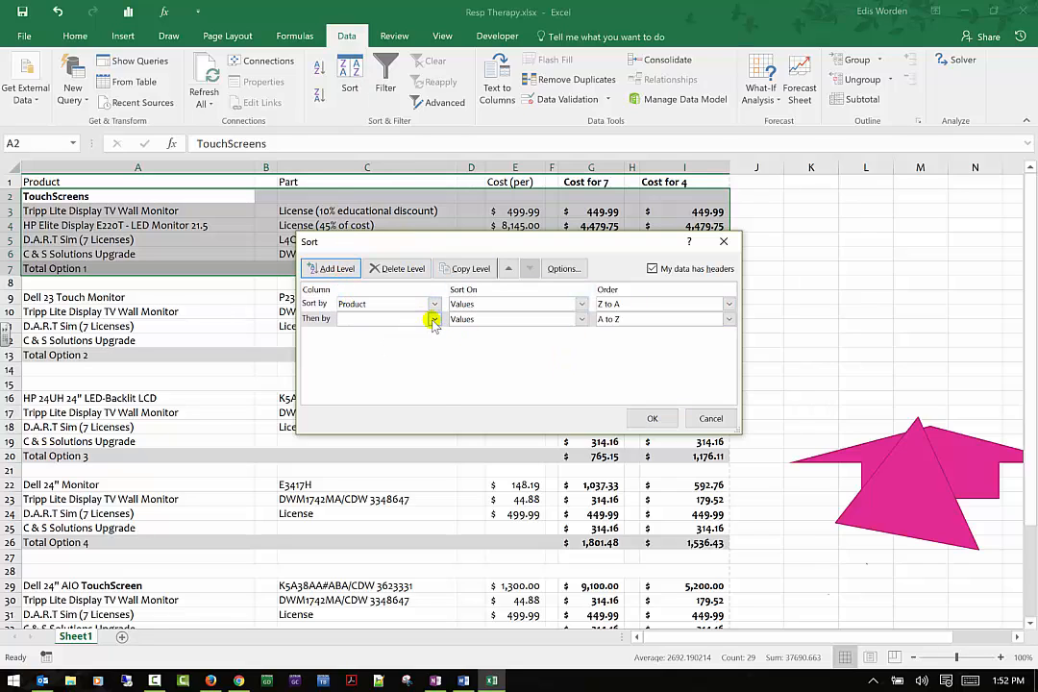
left_click(433, 319)
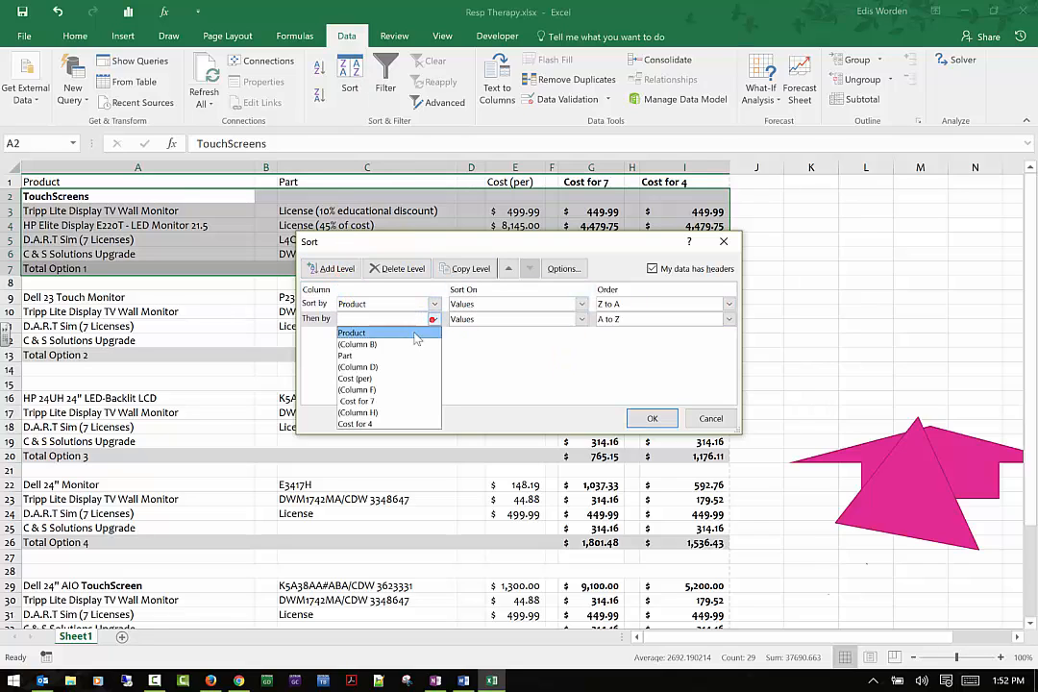
left_click(378, 401)
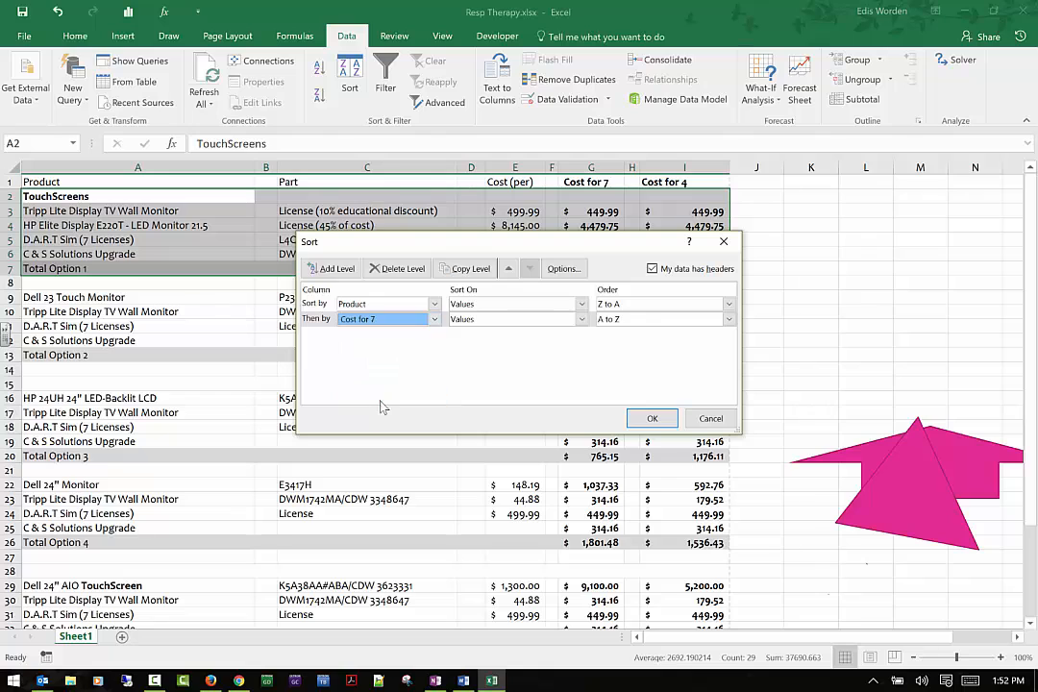
Step: Apply the sort with the Cost for 7 level in descending order and check the Cost for 4 formula in I6
left_click(690, 315)
left_click(667, 343)
left_click(652, 418)
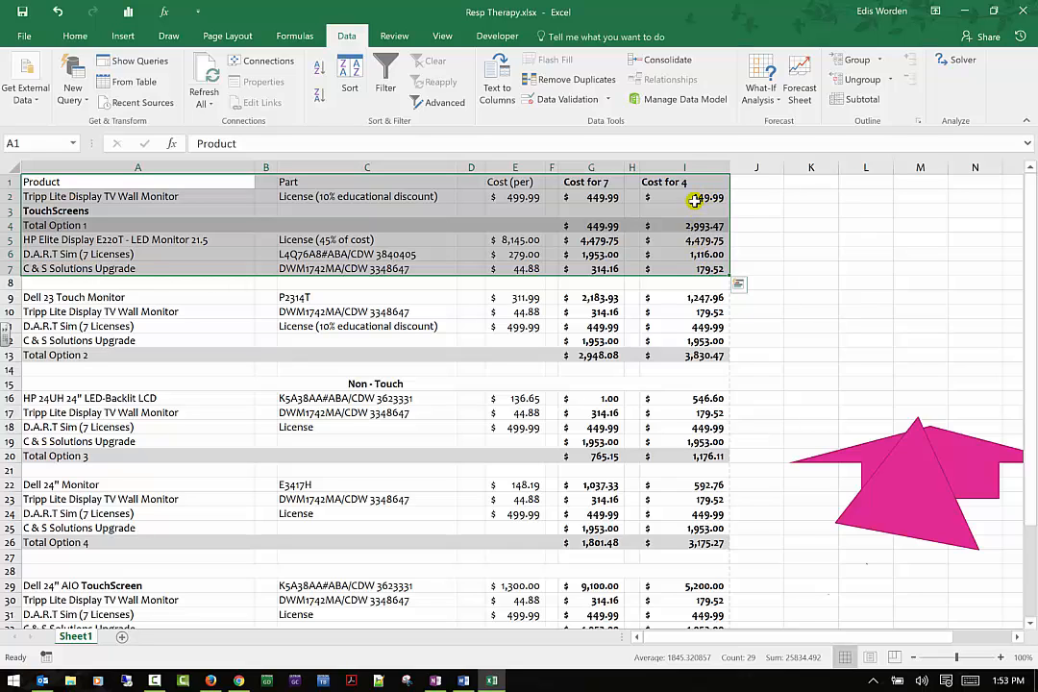
left_click(82, 240)
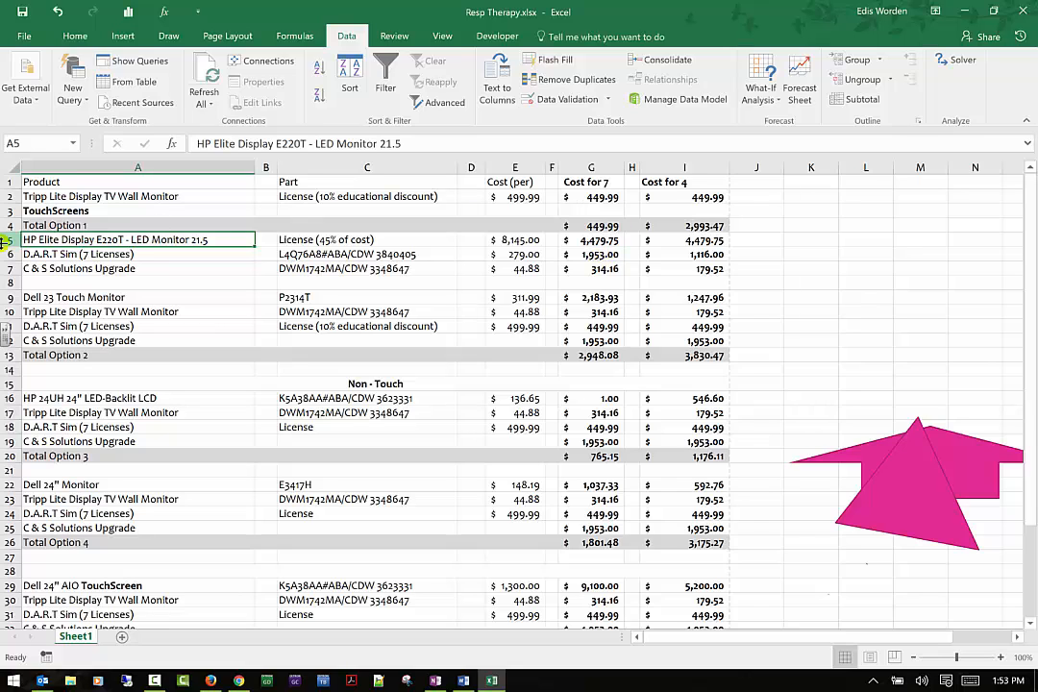
left_click(709, 253)
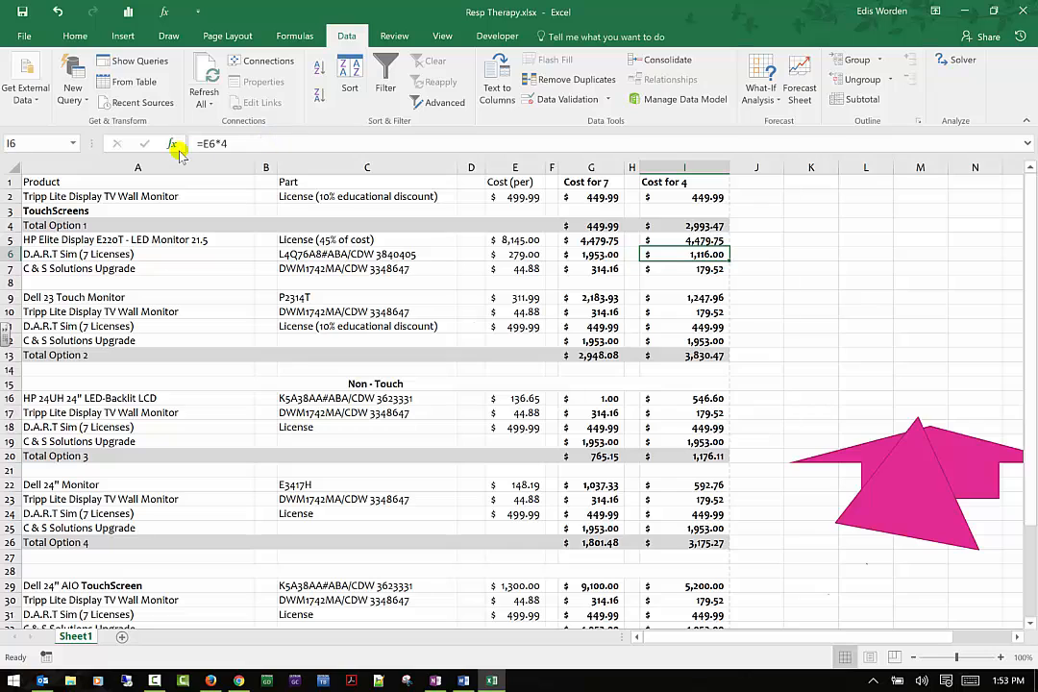
Step: Turn on filtering for the range A1:I7 and view the Product column's filter options
left_click_drag(93, 184, 704, 270)
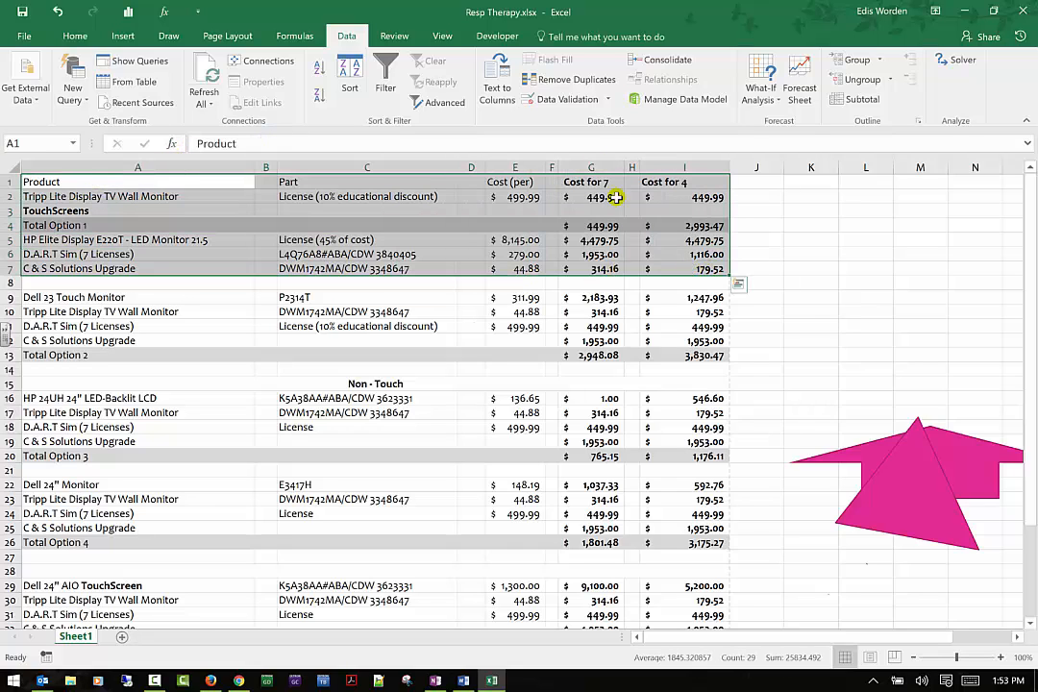
left_click(394, 77)
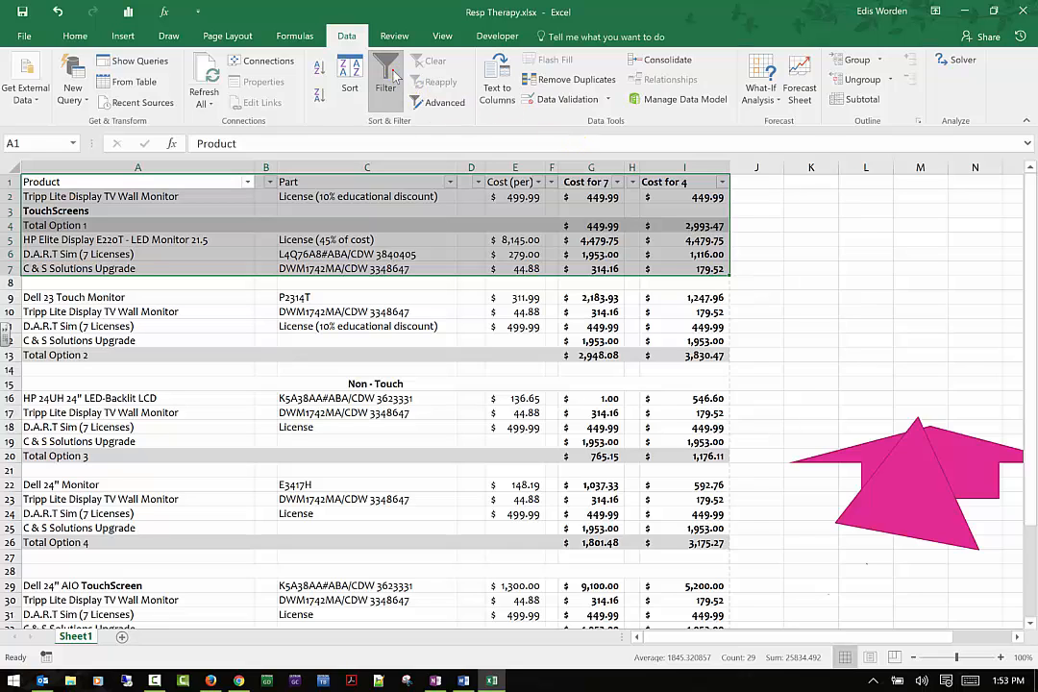
left_click(249, 195)
left_click(247, 182)
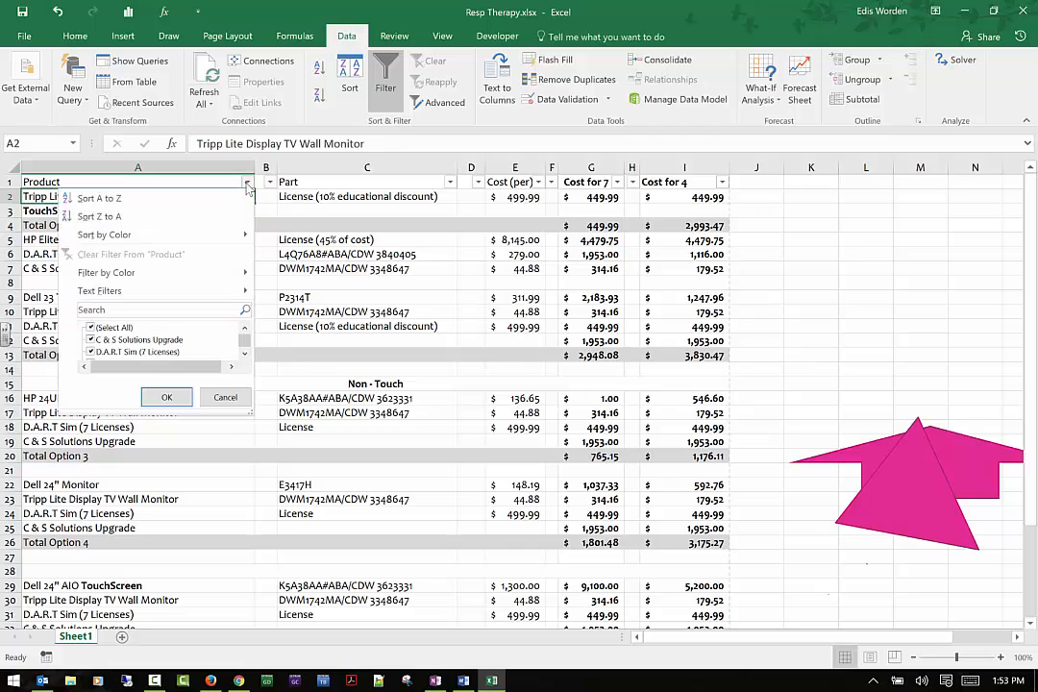
left_click(471, 197)
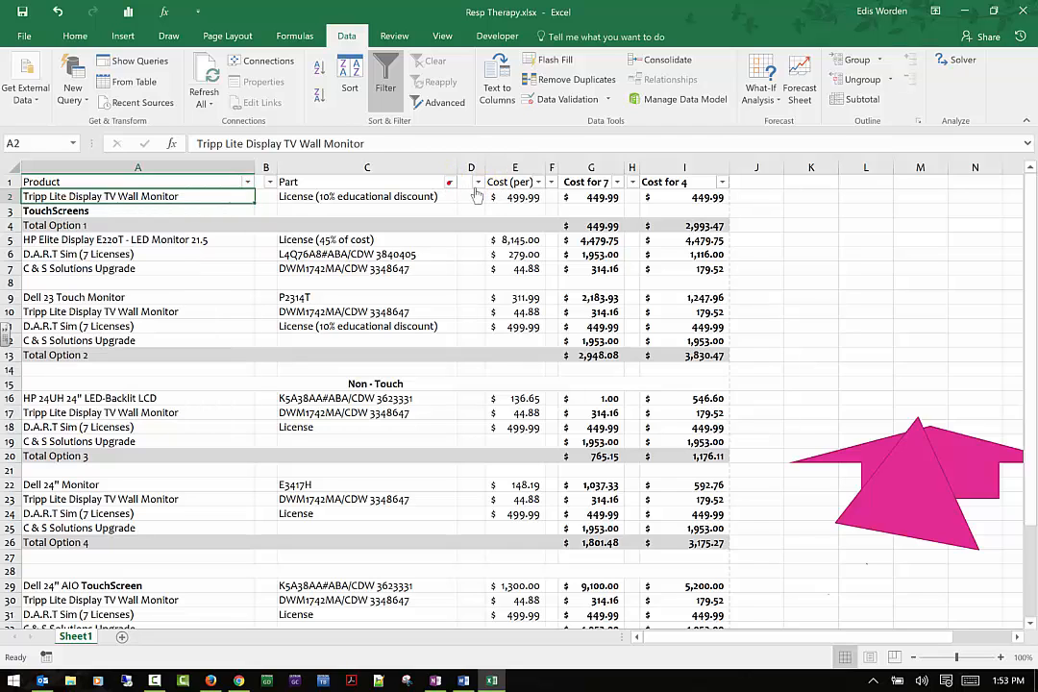
Step: Filter the Part column to License (45% of cost) only and select the rows from A9 onward below the filtered range
left_click(448, 195)
left_click(450, 184)
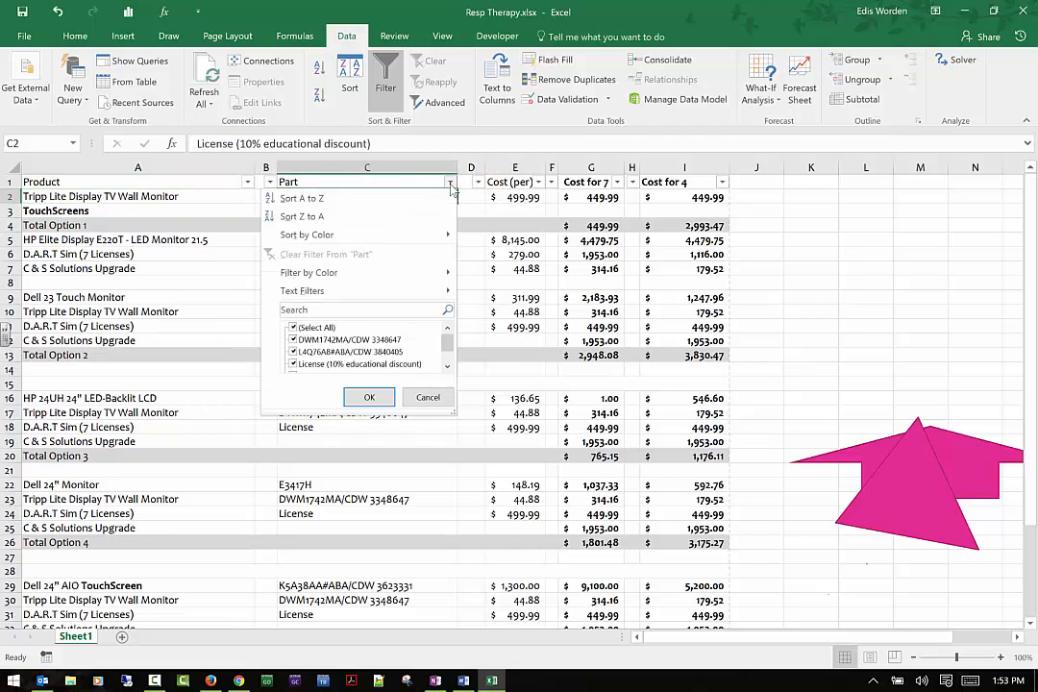
left_click(292, 328)
left_click_drag(444, 343, 446, 361)
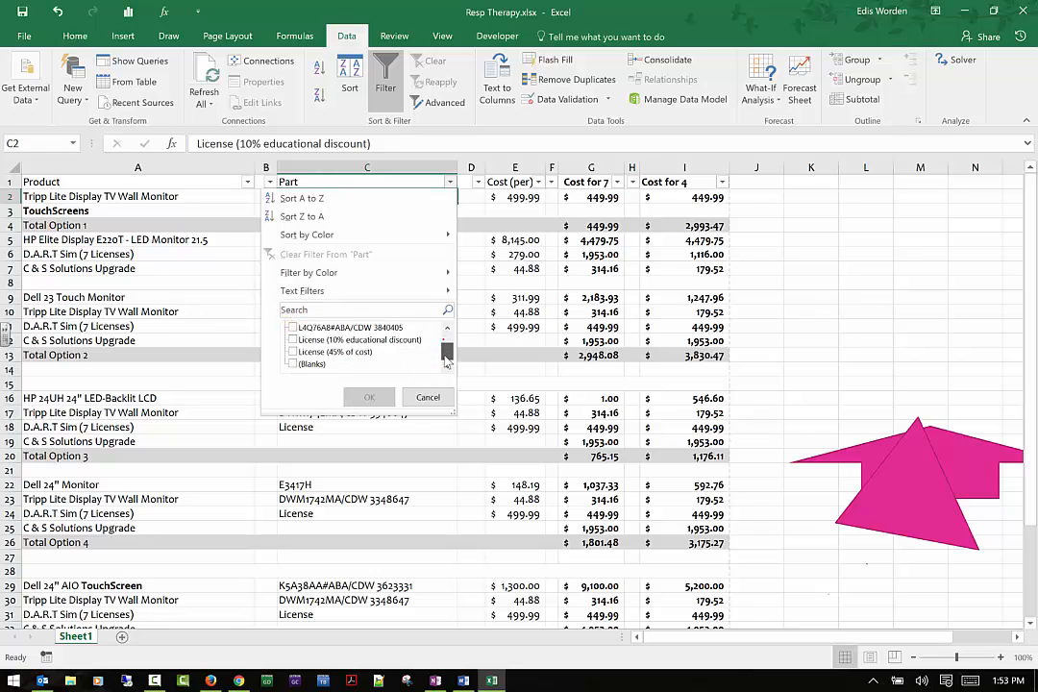
left_click(299, 353)
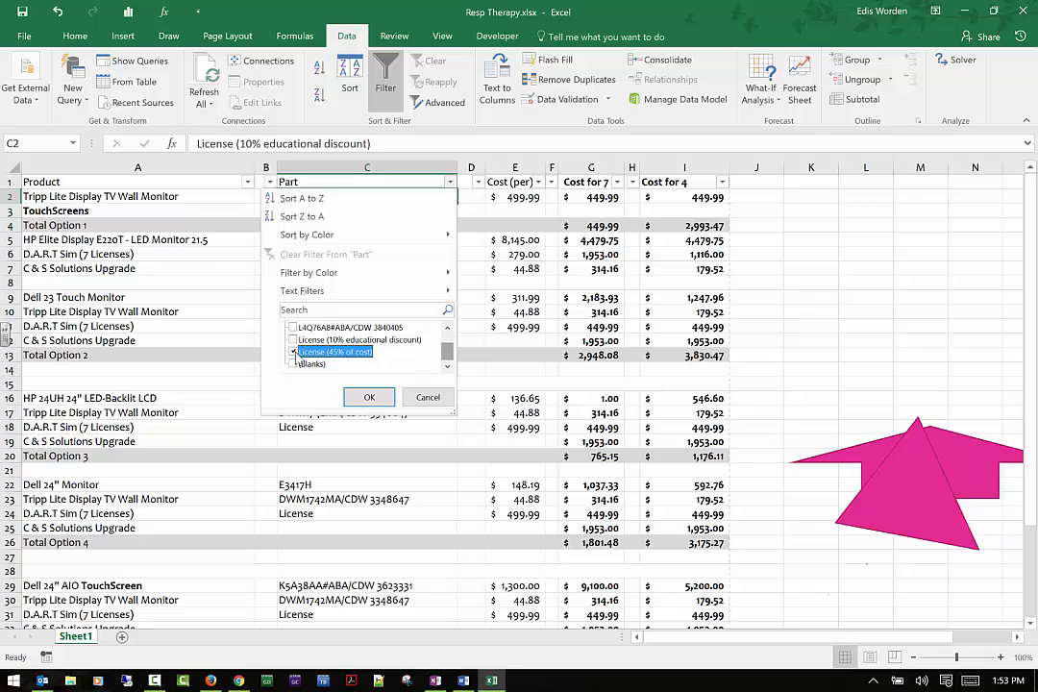
left_click(370, 397)
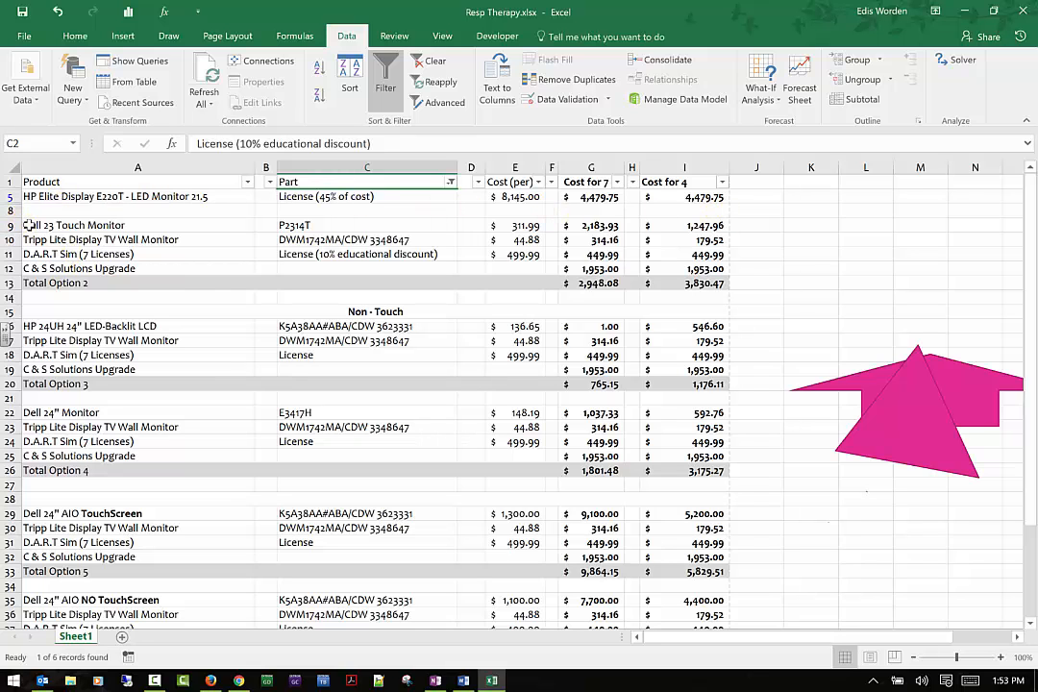
left_click_drag(29, 225, 674, 625)
scroll(587, 444, "up", 1)
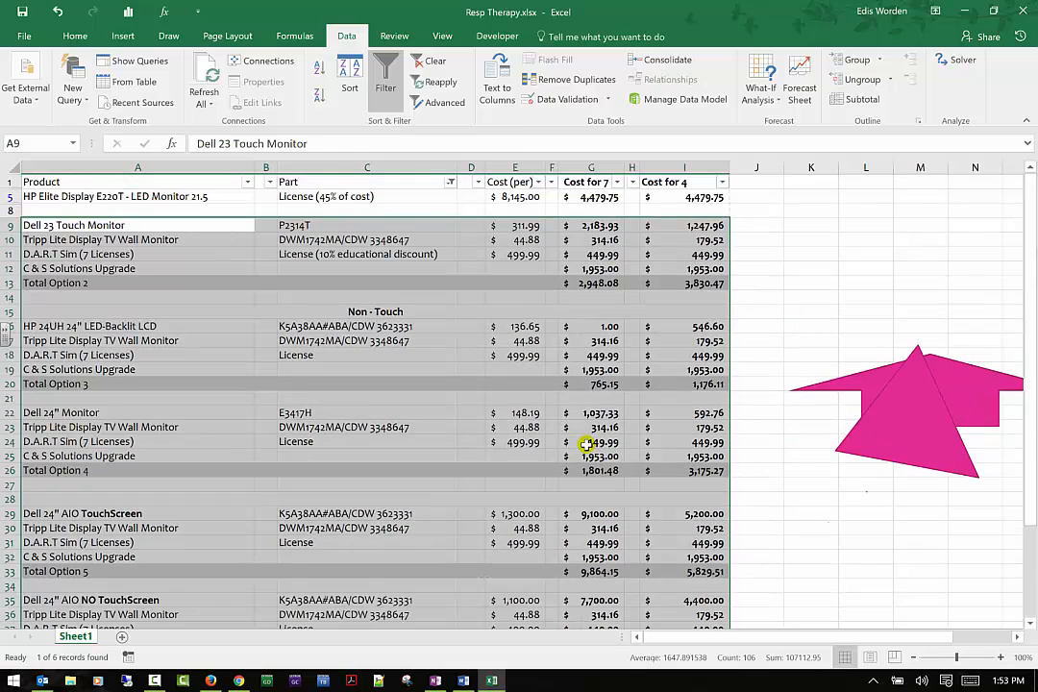
Step: Reset the Part column filter to include all values
left_click(450, 183)
left_click(292, 328)
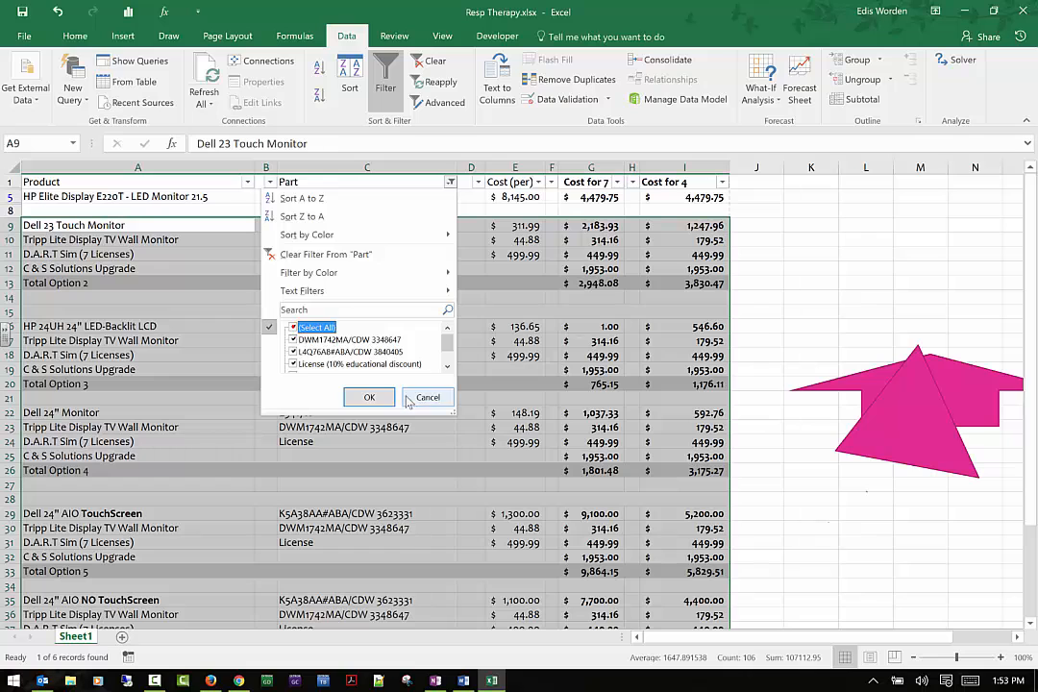
left_click(384, 397)
left_click(492, 225)
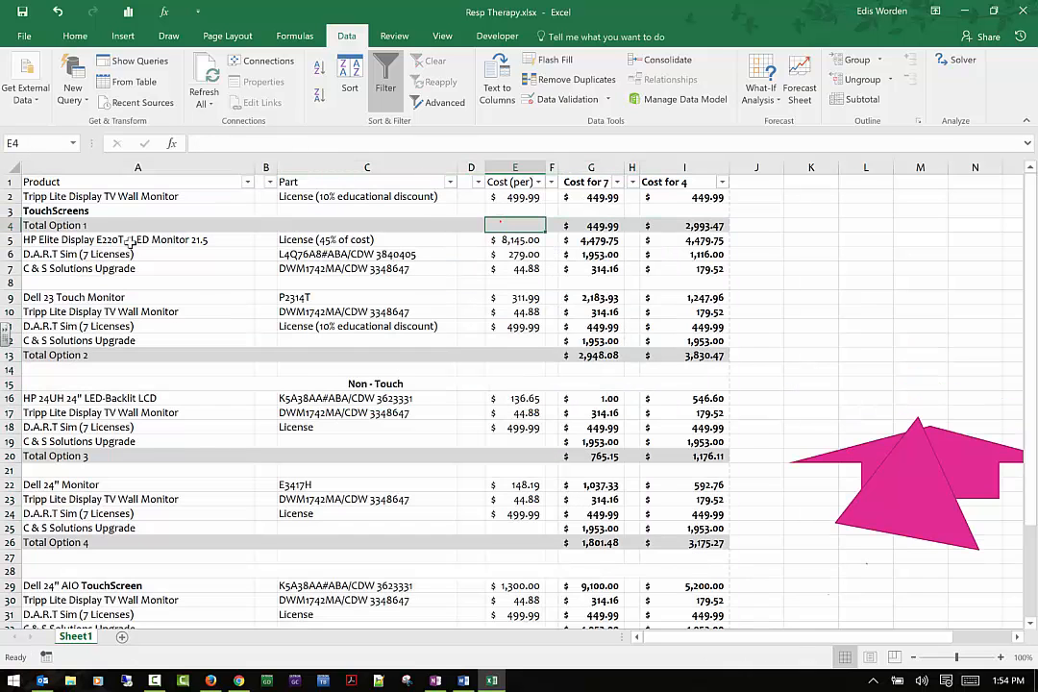
Step: View the Advanced Filter options without applying them, and turn off filtering for the list
left_click_drag(58, 196, 248, 311)
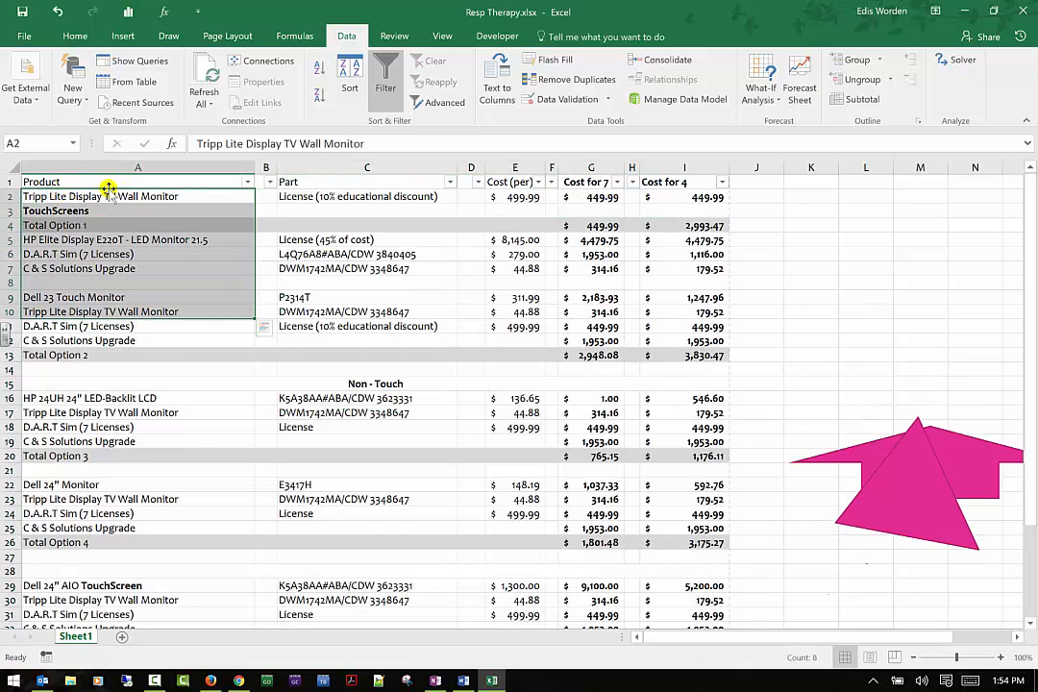
left_click(441, 101)
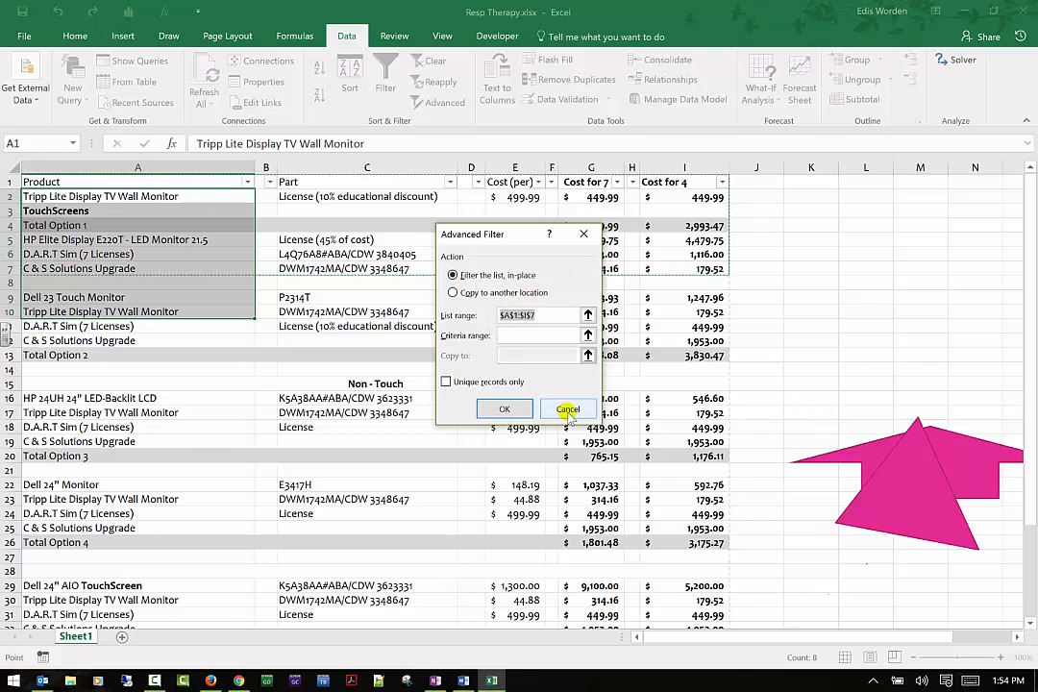
left_click(568, 411)
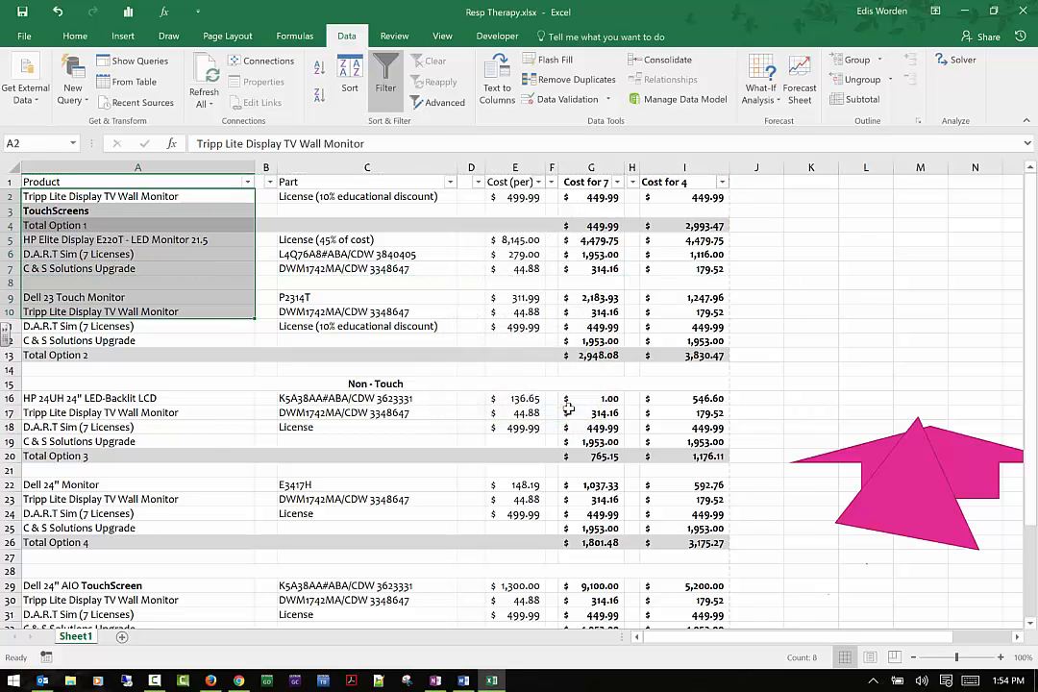
left_click(230, 210)
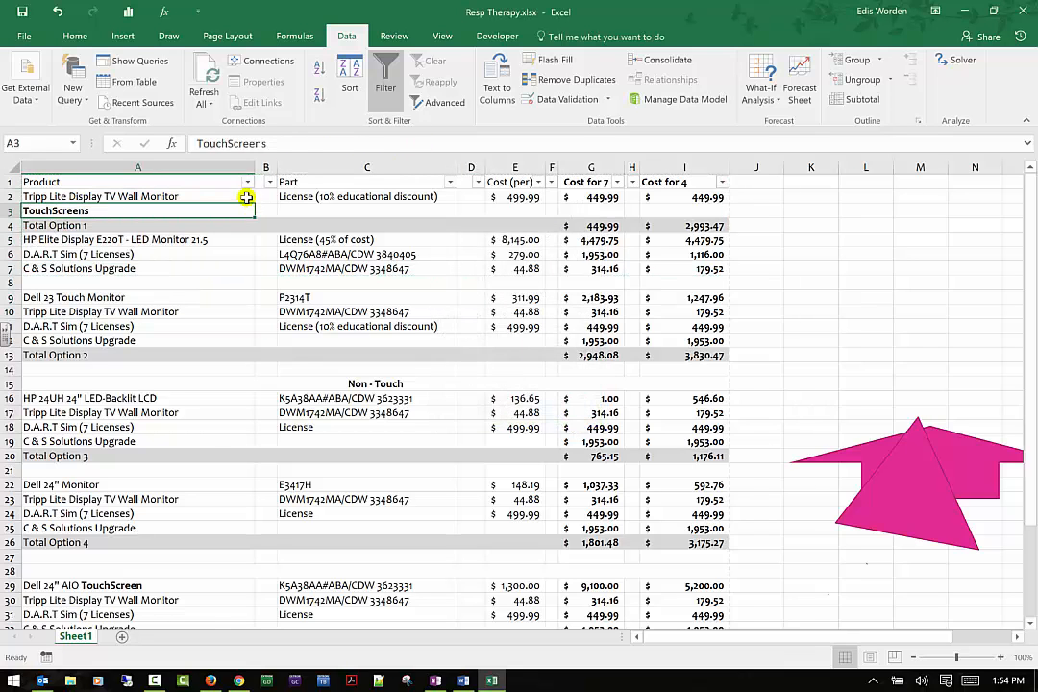
left_click(385, 77)
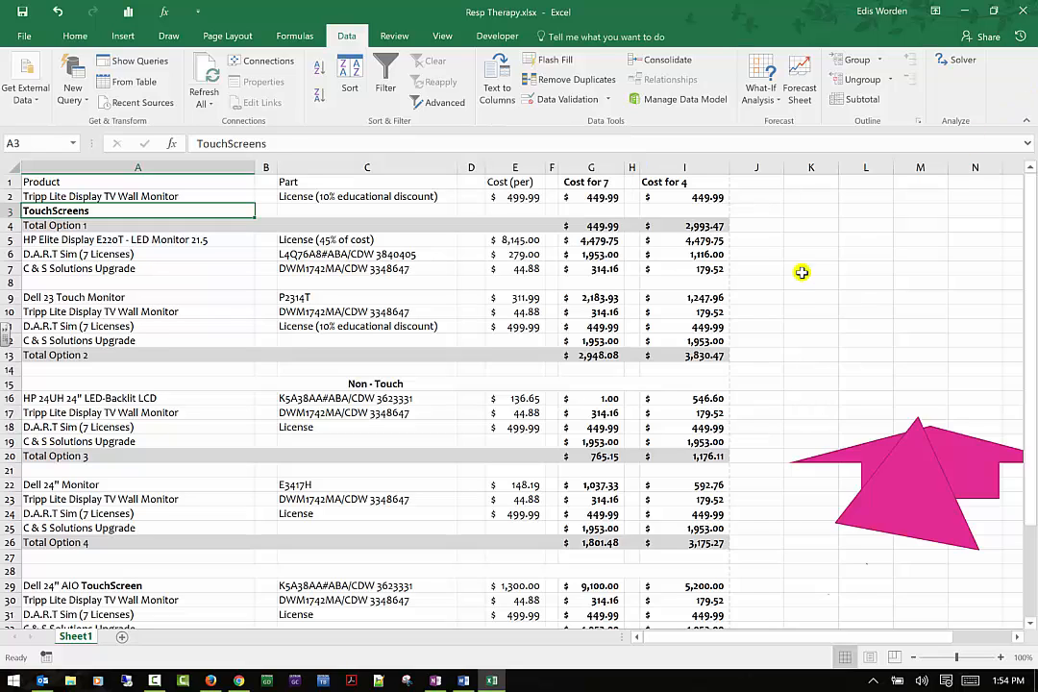
Step: Enter three people's names in K4:K6, each as last name, comma, first name
left_click(818, 224)
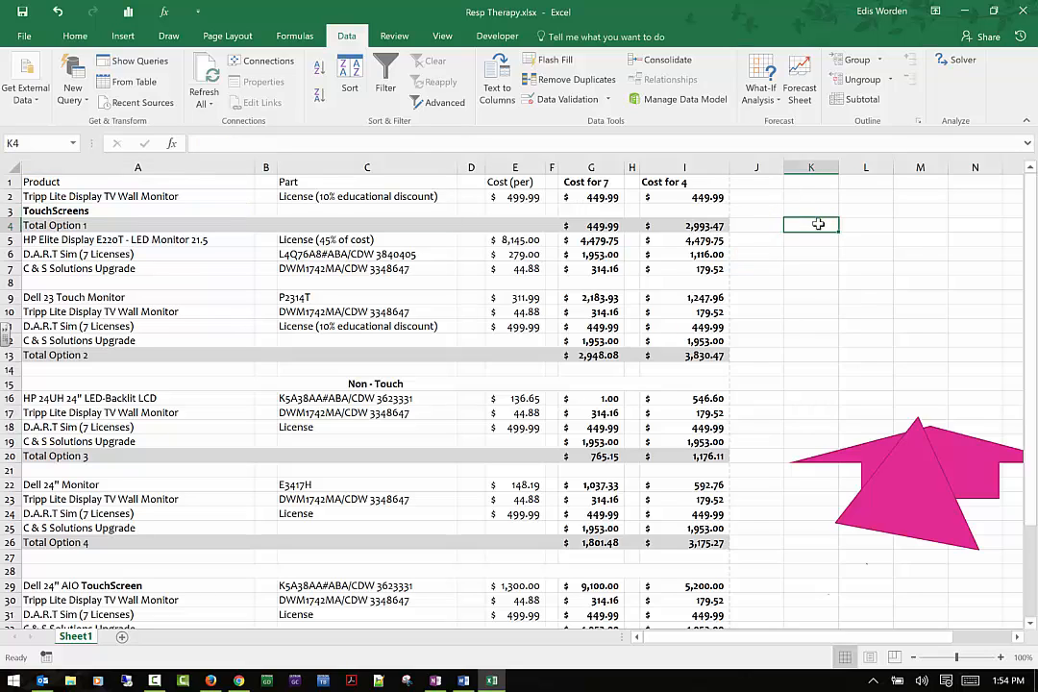
type("John")
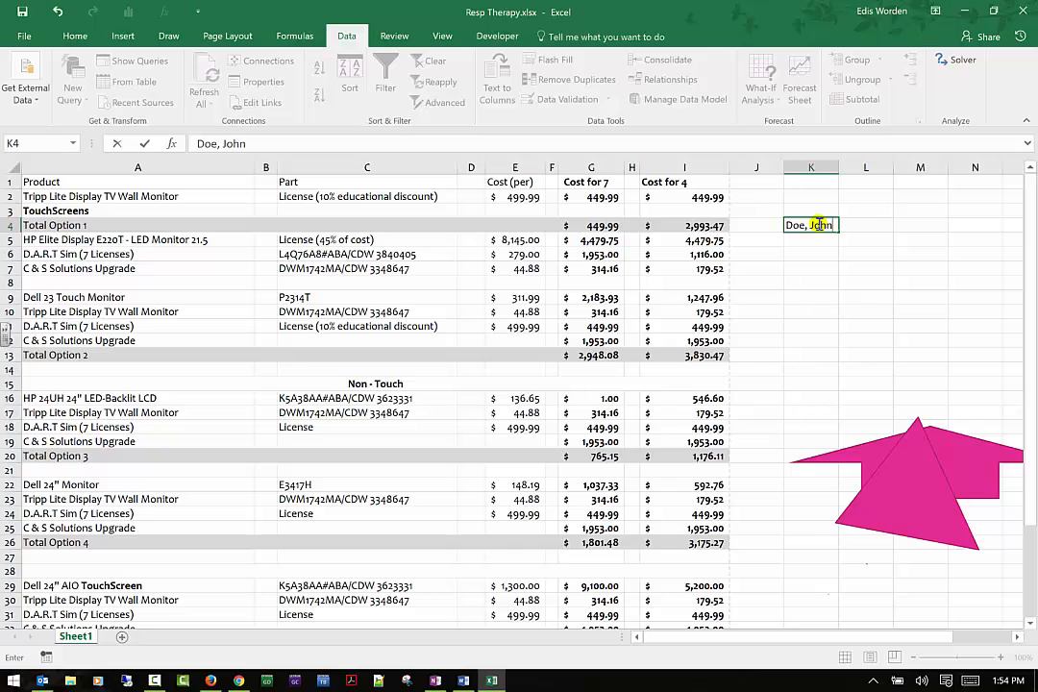
key("Return")
type("Doe, Ma")
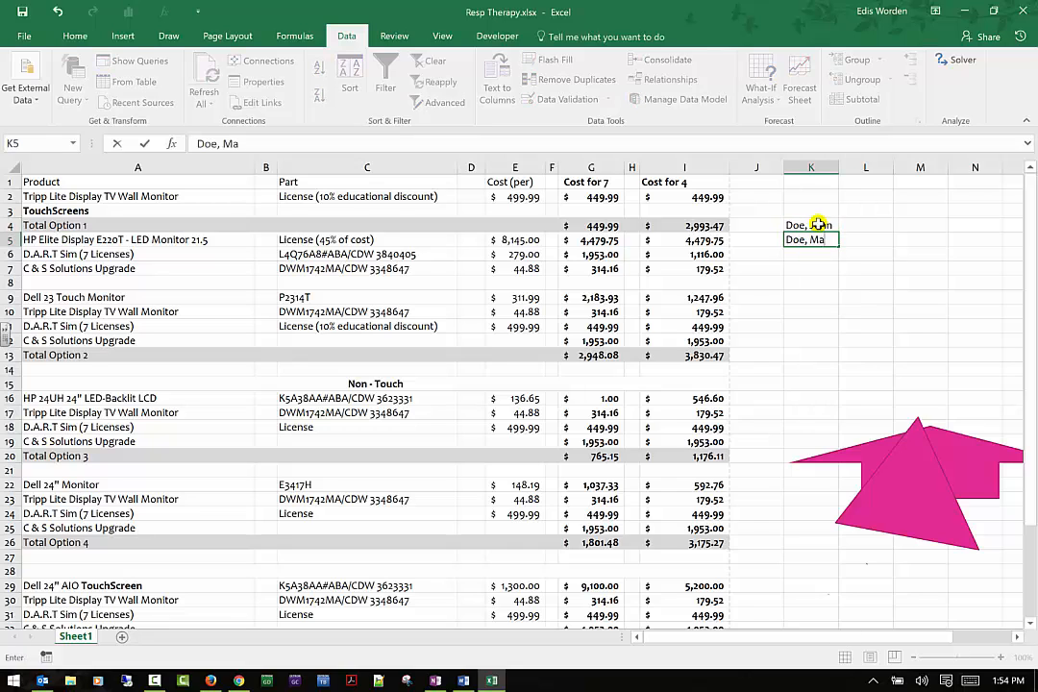
type("ry")
key("Return")
type("Doe, Jan")
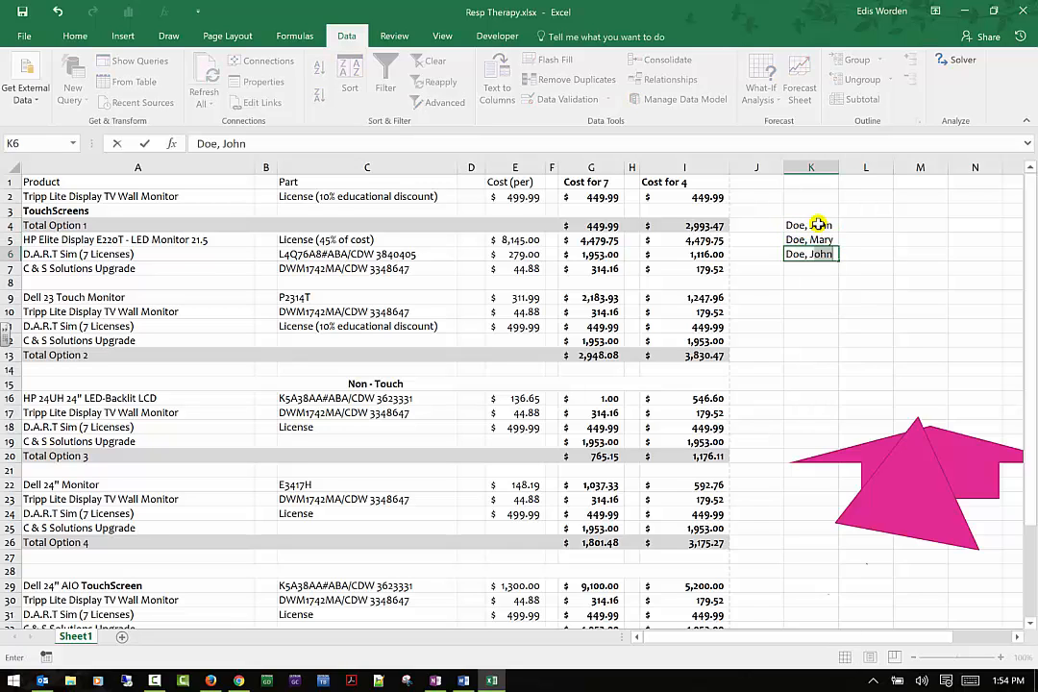
type("e")
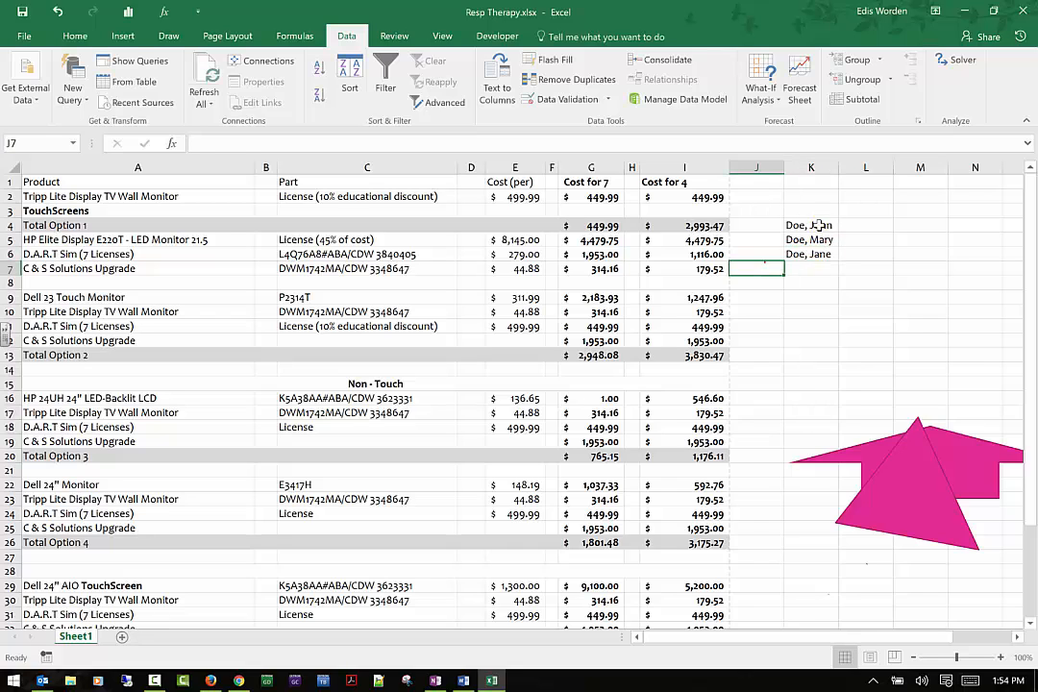
Step: Start Text to Columns on K4:K6 with Delimited as the data type, after trying Fixed width
left_click_drag(816, 226, 814, 251)
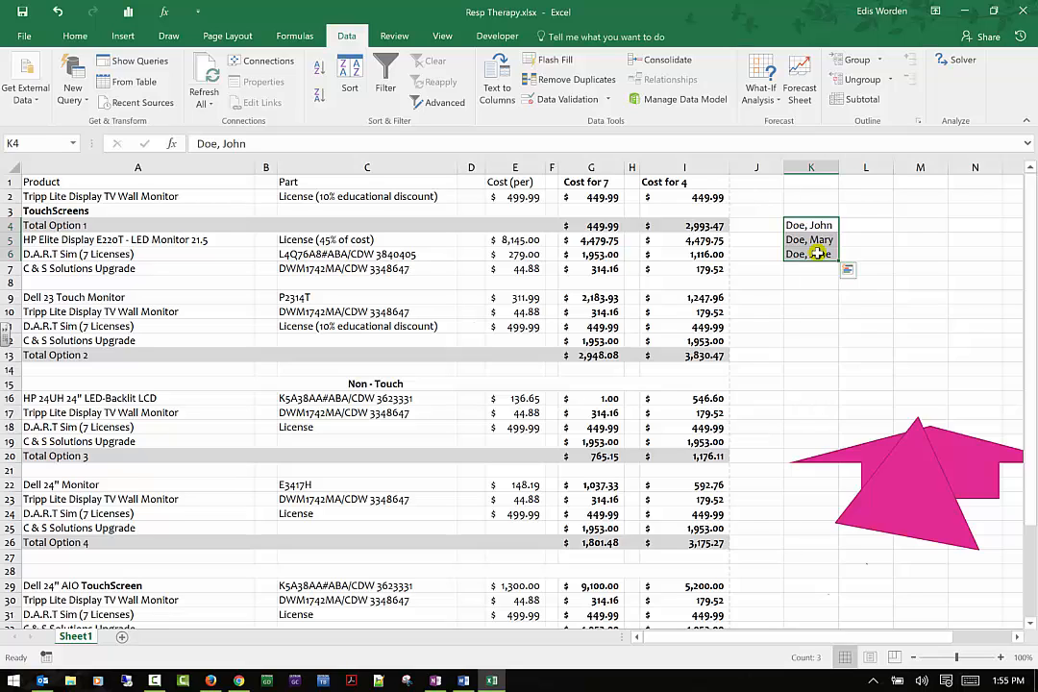
left_click(490, 101)
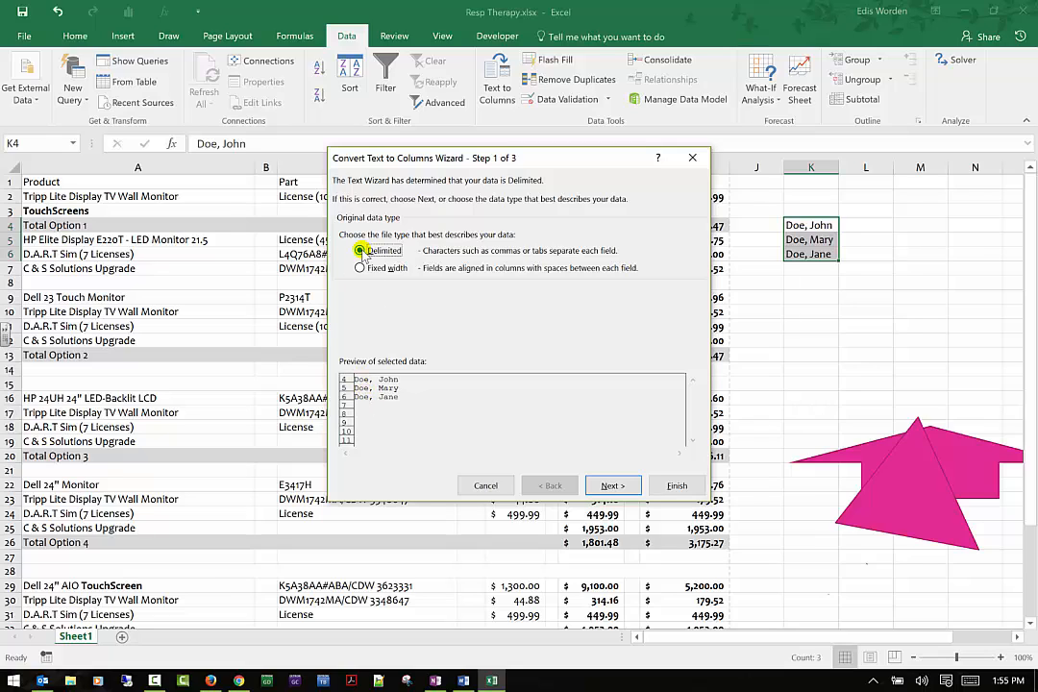
left_click(359, 268)
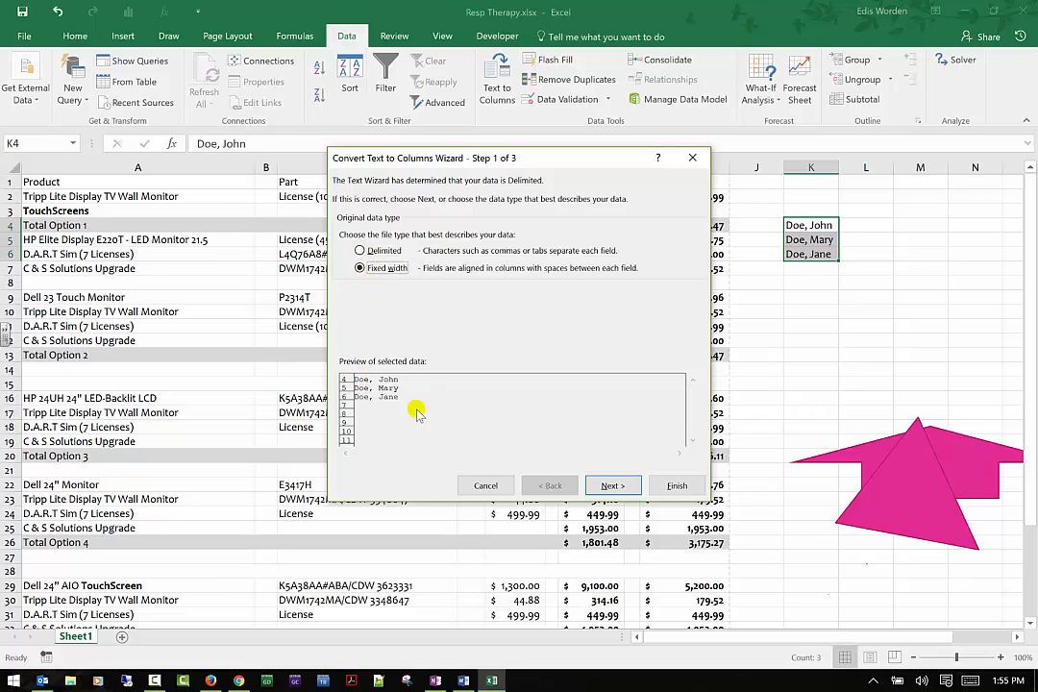
left_click(376, 254)
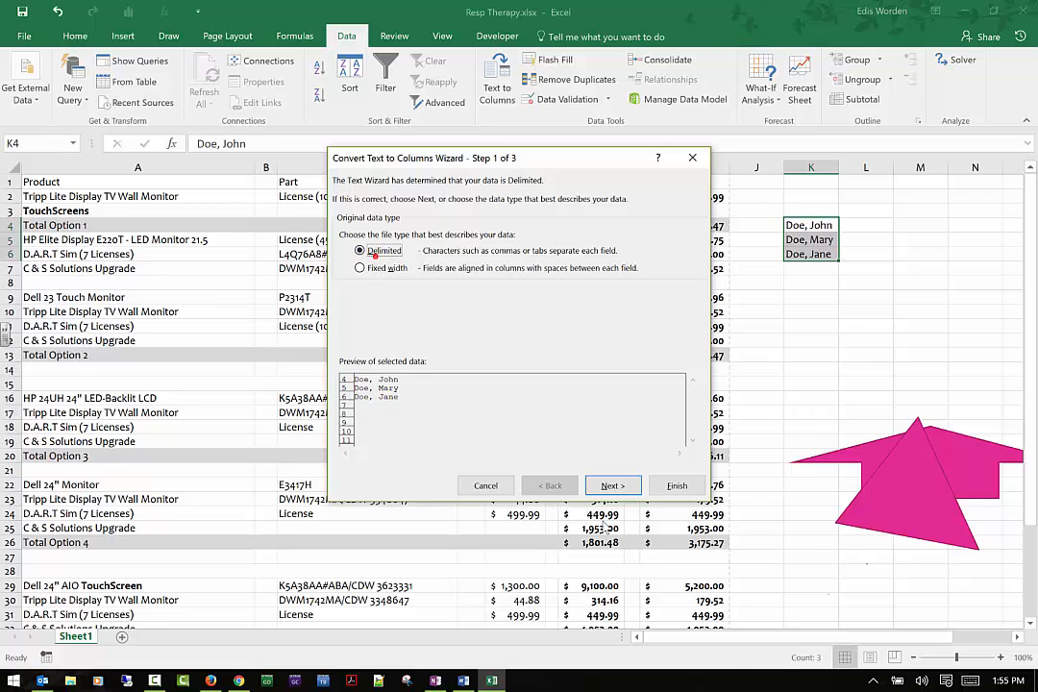
left_click(612, 485)
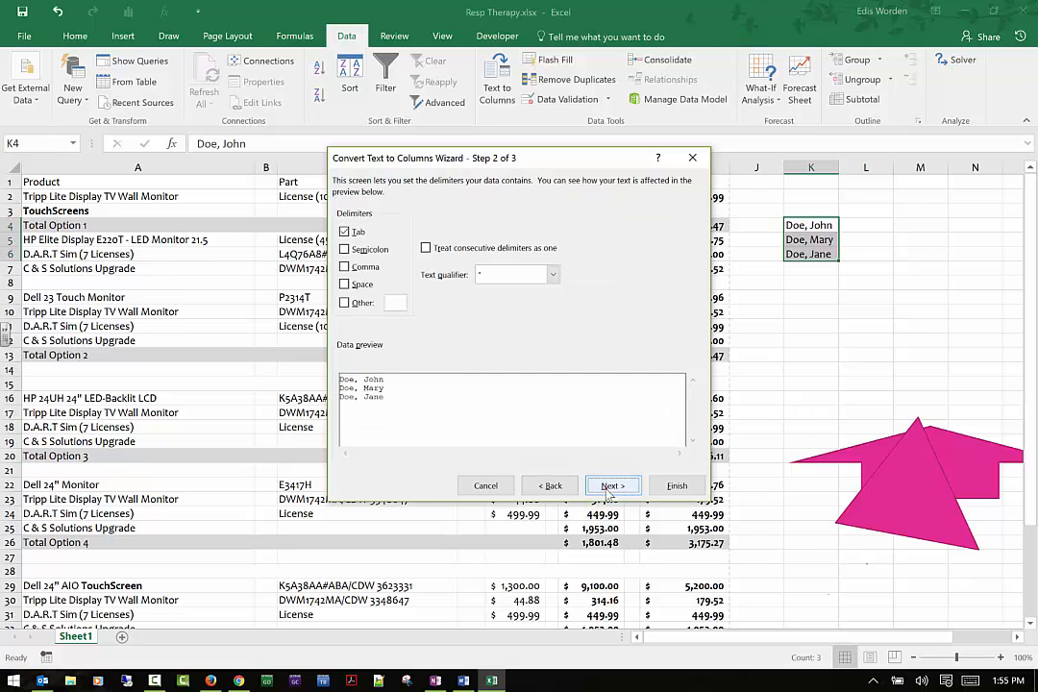
Step: Try out the Semicolon and Space delimiters, leaving Tab and Comma selected without treating consecutive delimiters as one
left_click(343, 268)
left_click(344, 285)
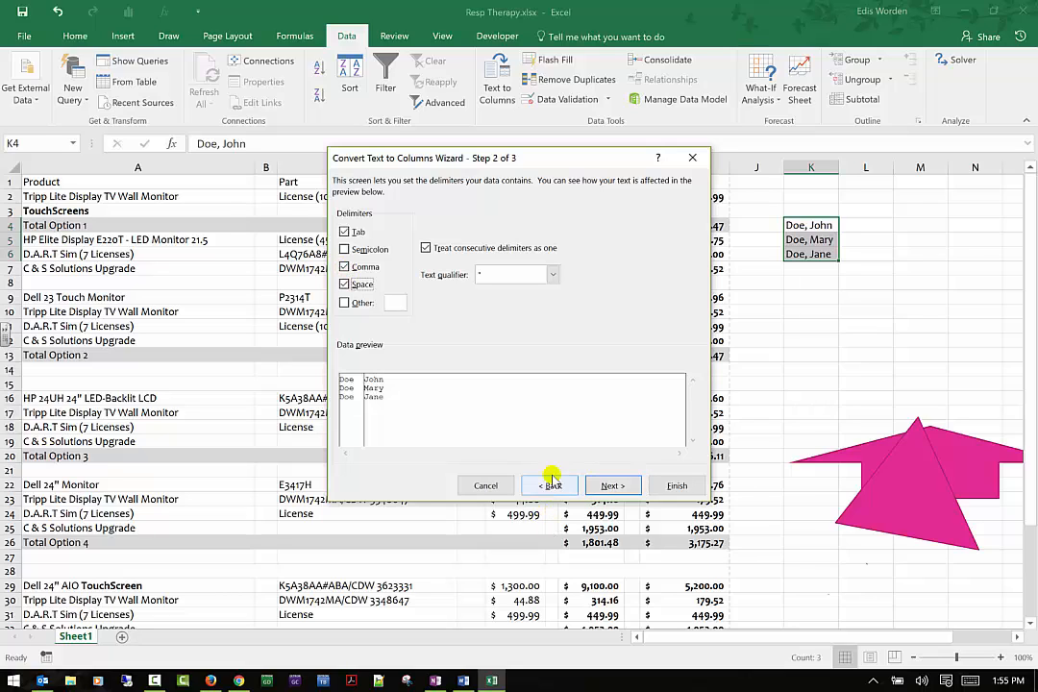
left_click(344, 232)
left_click(344, 249)
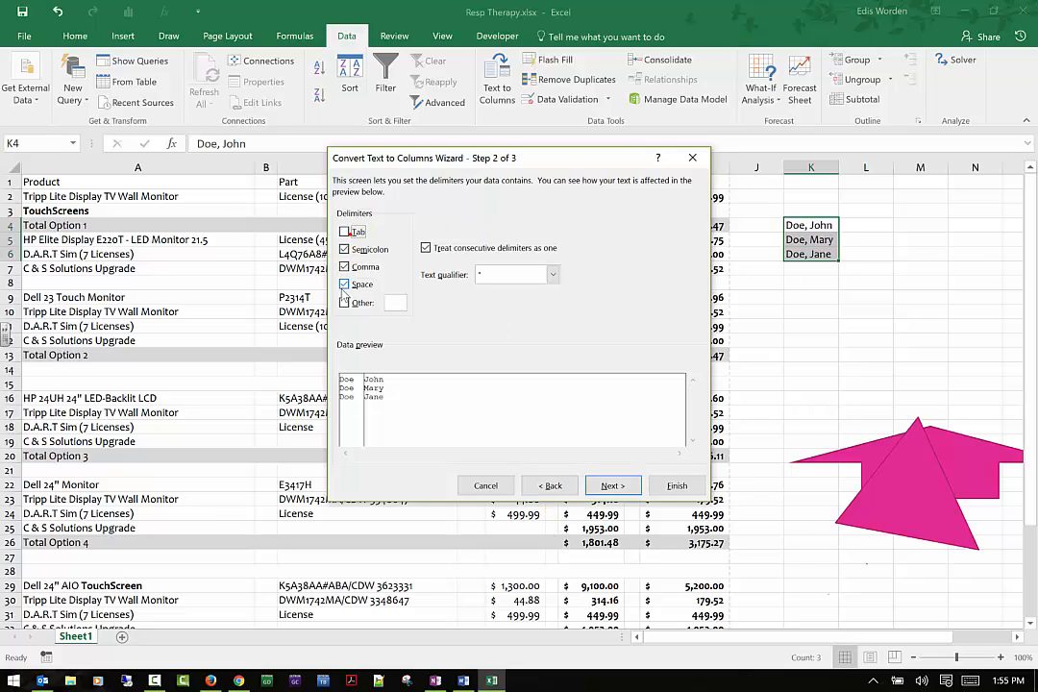
left_click(344, 249)
left_click(344, 267)
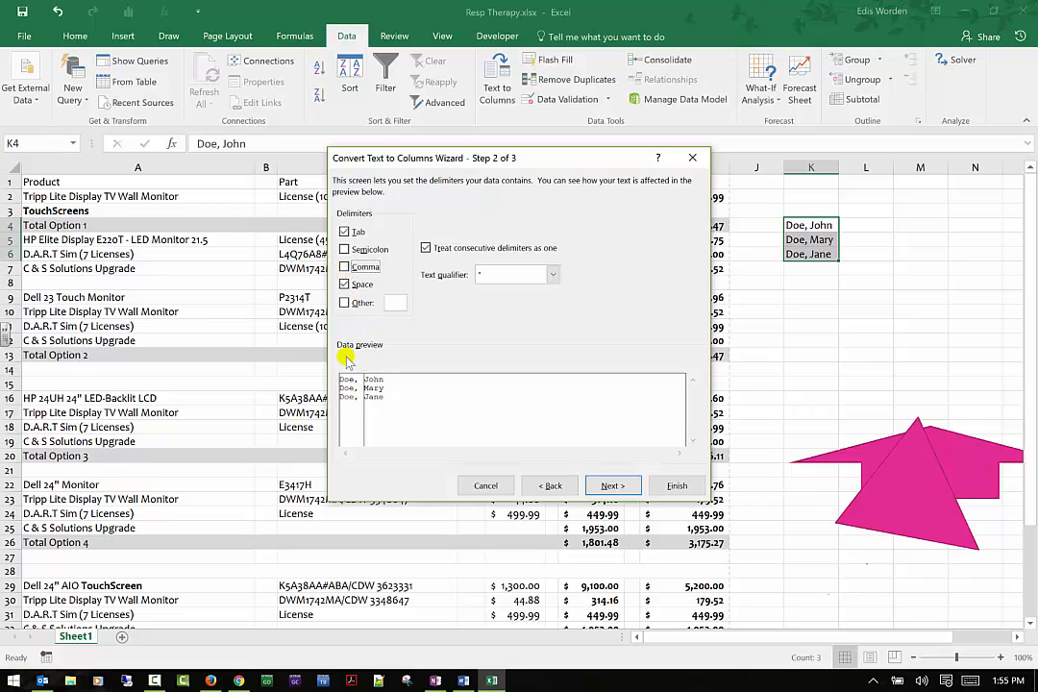
left_click(345, 284)
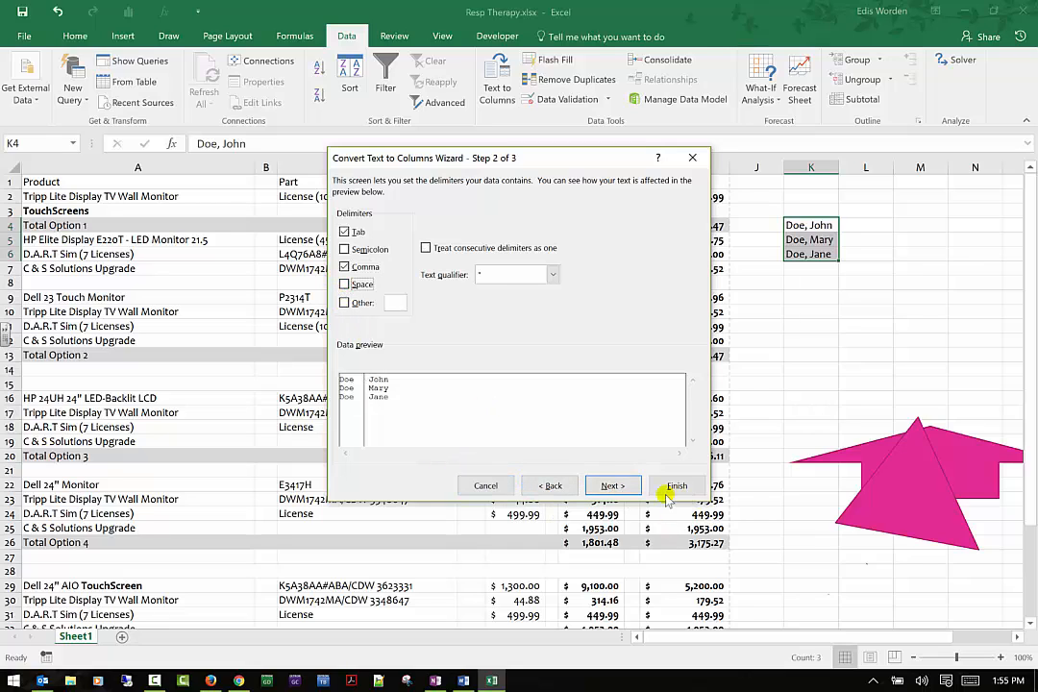
Step: Look through the date formats and complete the split with the General column format and destination $K$4
left_click(616, 487)
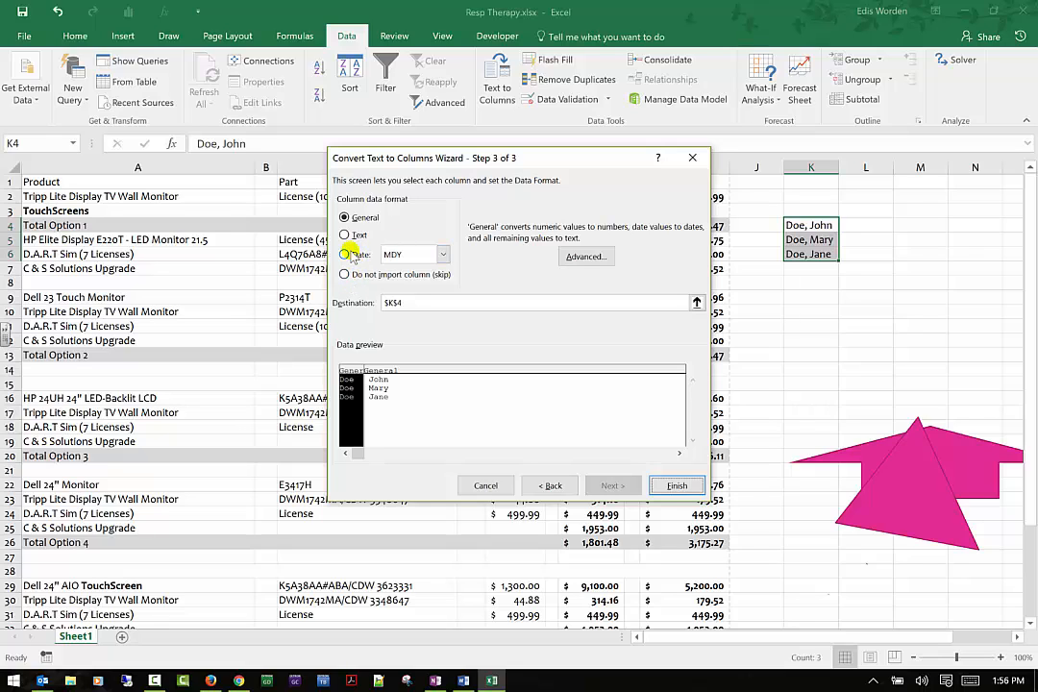
left_click(442, 255)
left_click(409, 269)
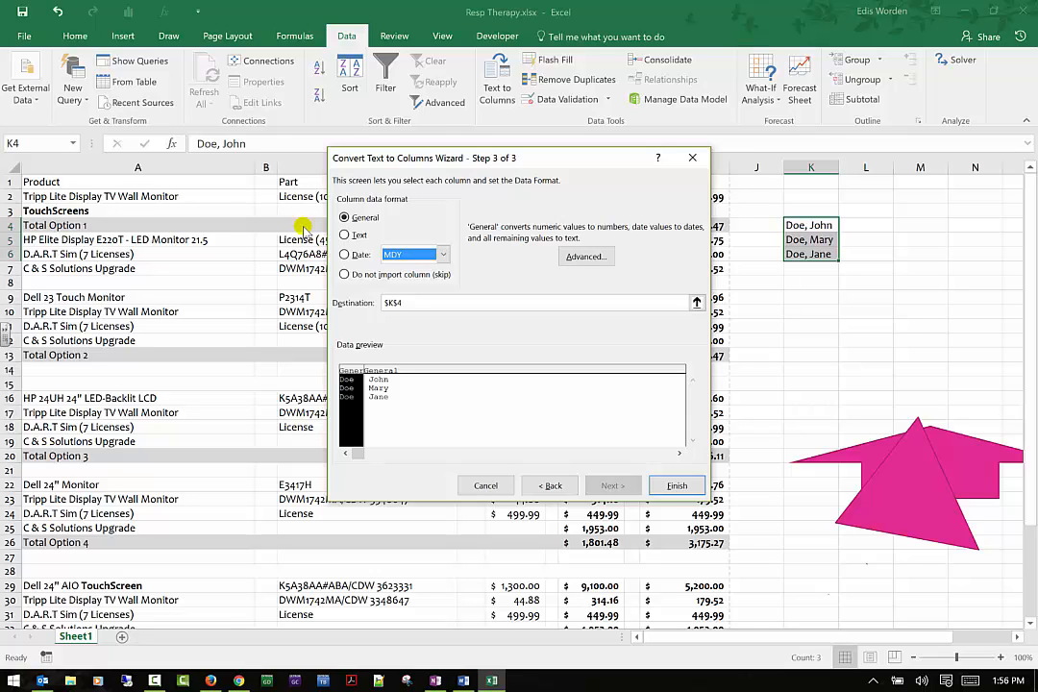
left_click(689, 485)
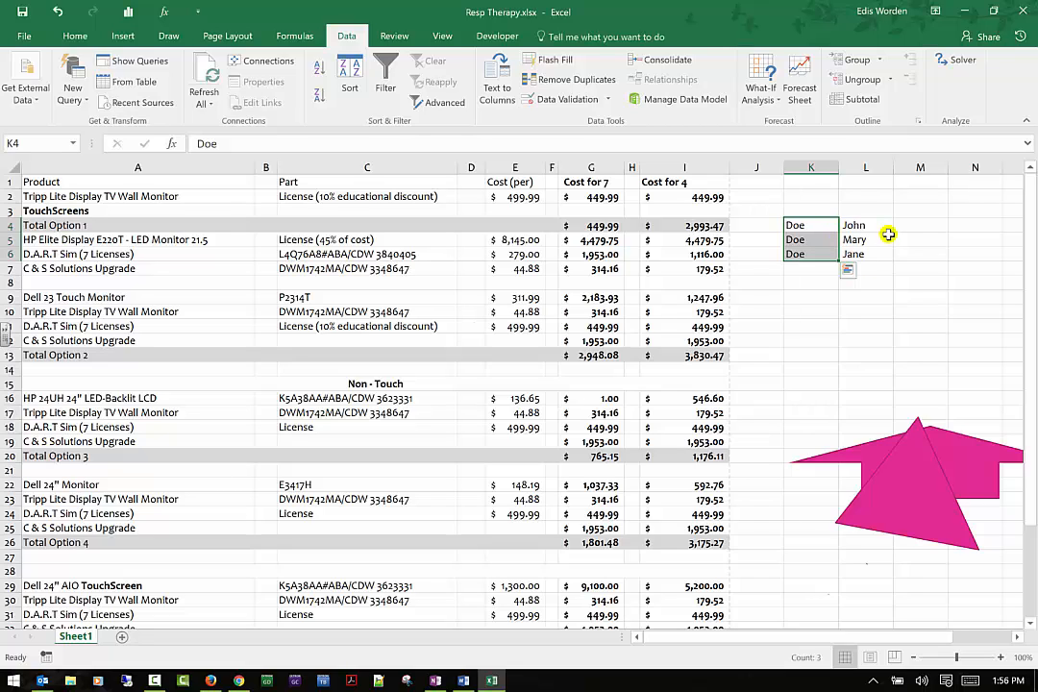
Step: Move the first names from column L to column J and return them to column L
left_click(863, 168)
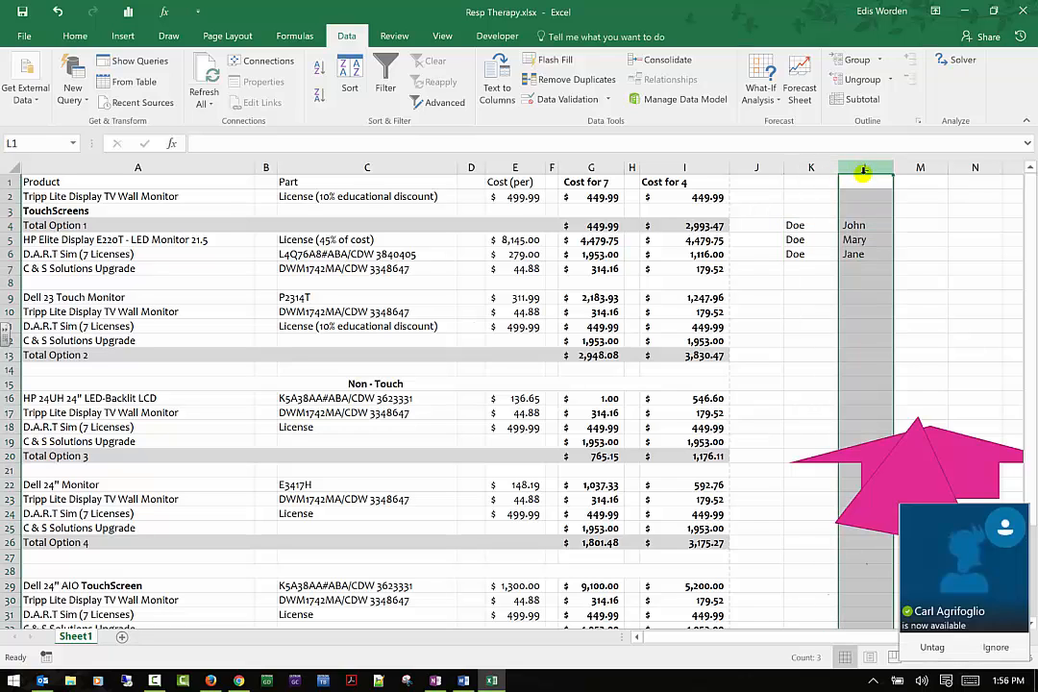
left_click_drag(840, 192, 779, 231)
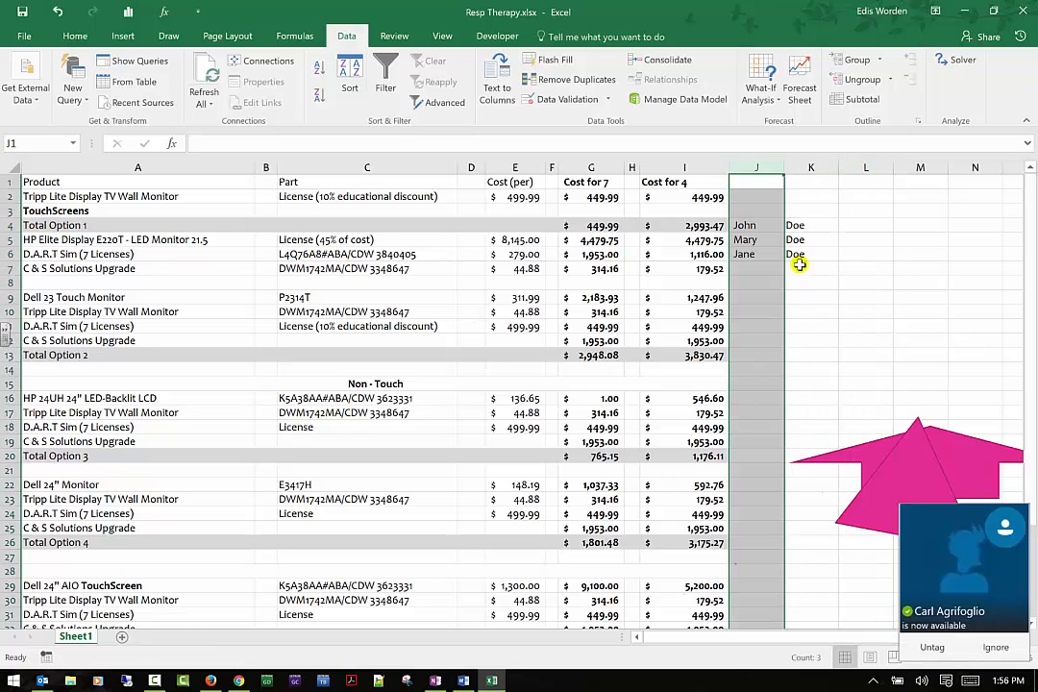
left_click_drag(755, 177, 866, 166)
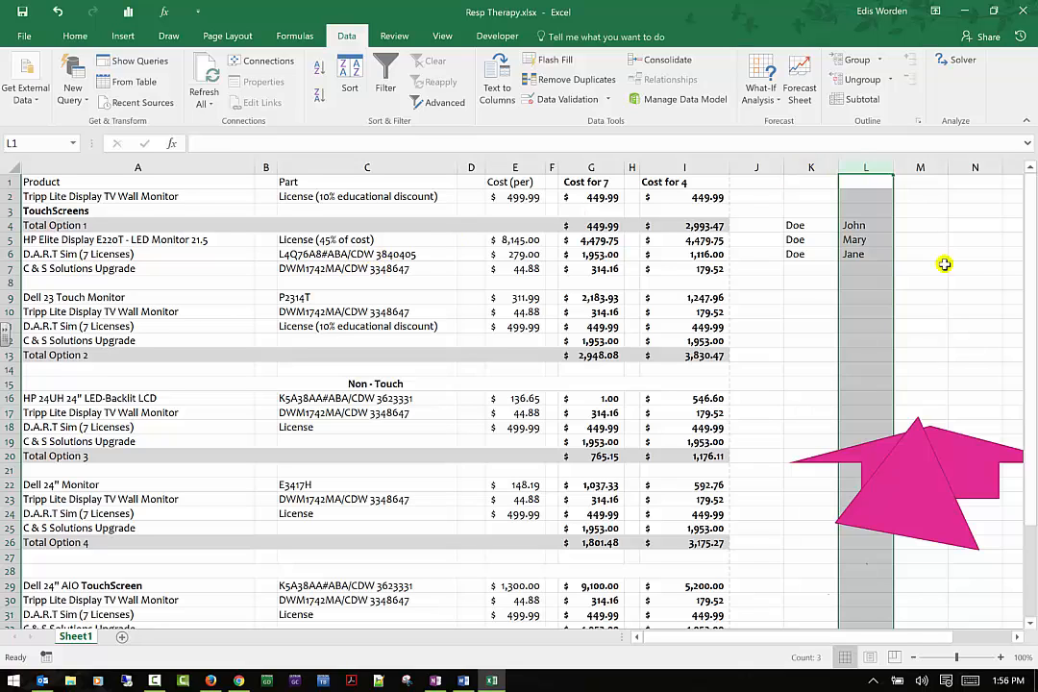
left_click(795, 239)
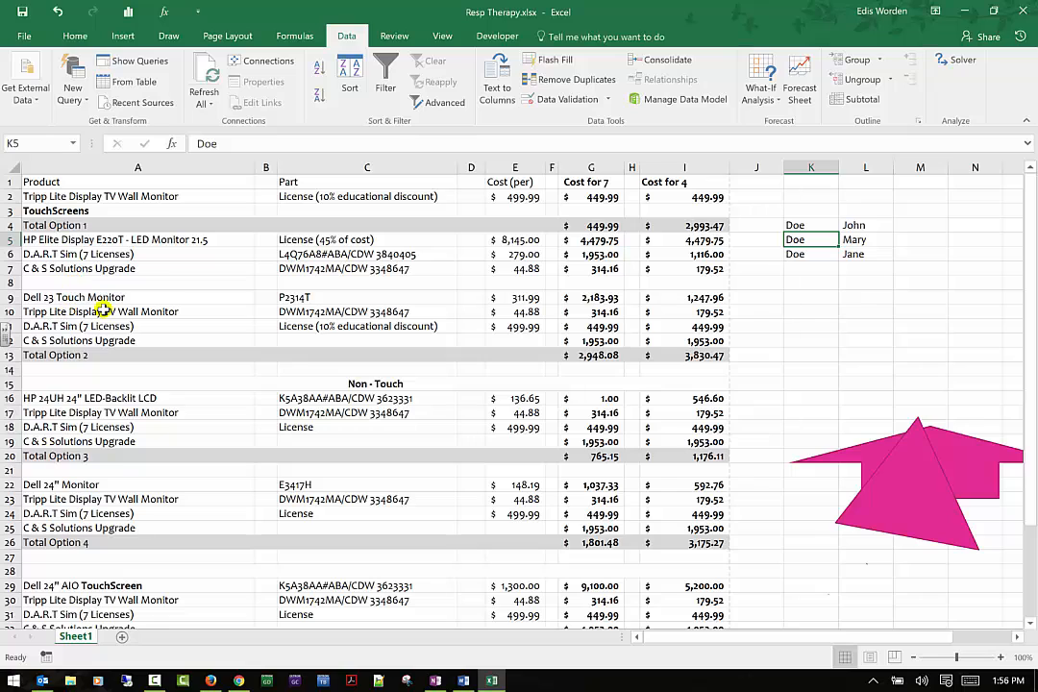
Step: Try to use Flash Fill on the empty cell I14 in the Cost for 4 column
left_click(680, 368)
left_click(529, 60)
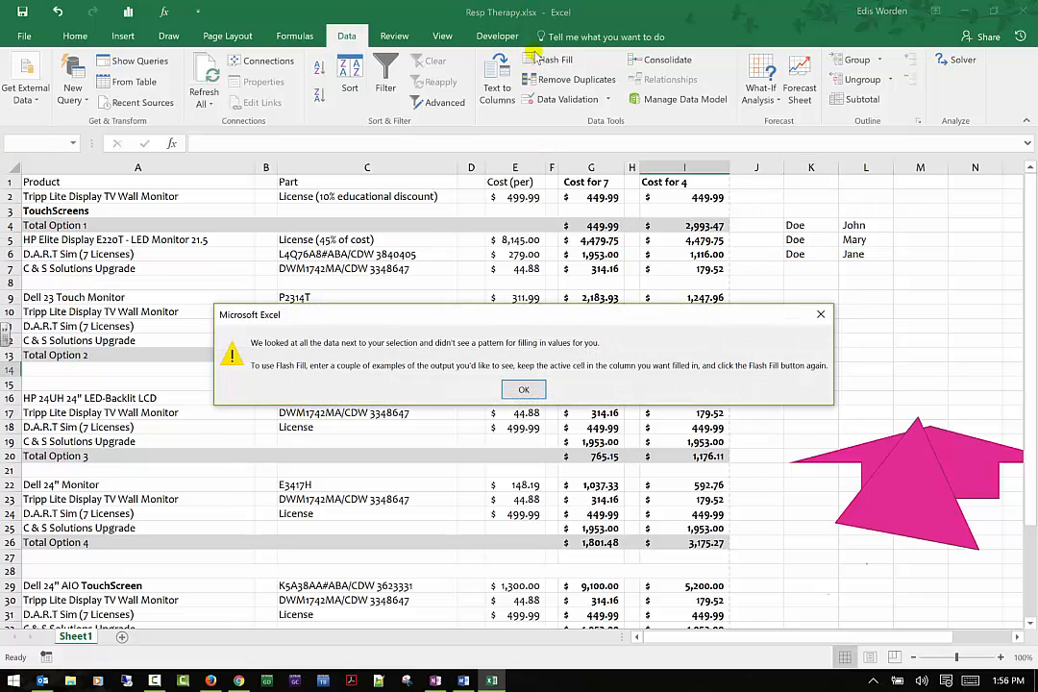
left_click(527, 392)
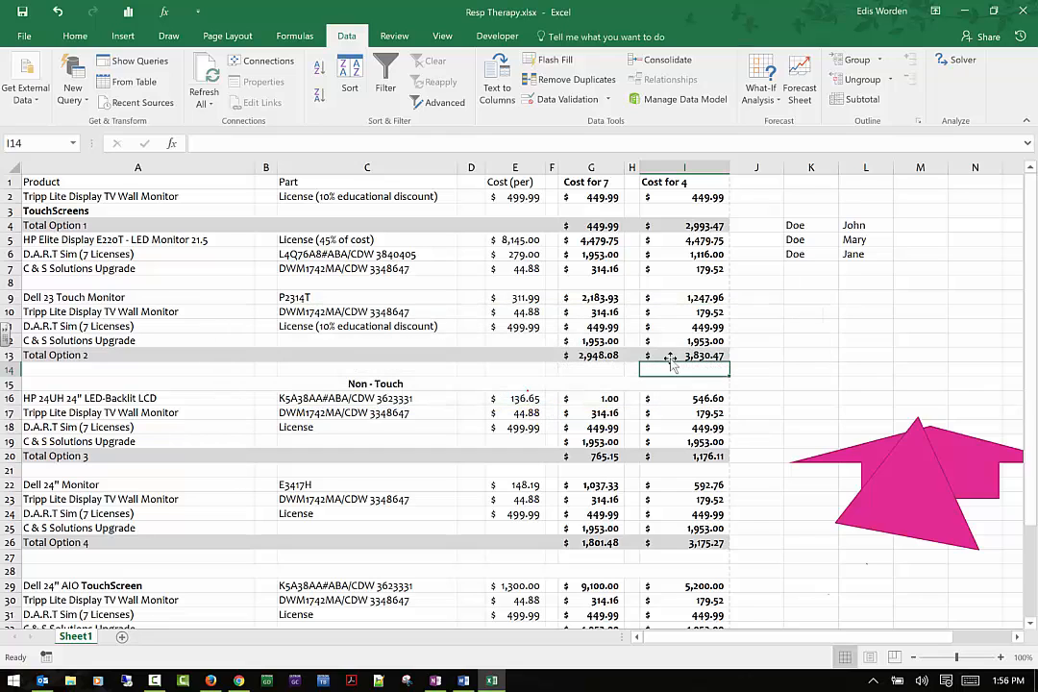
Step: Show the Quick Analysis options for the Cost for 4 values in I9:I12
left_click_drag(673, 298, 670, 342)
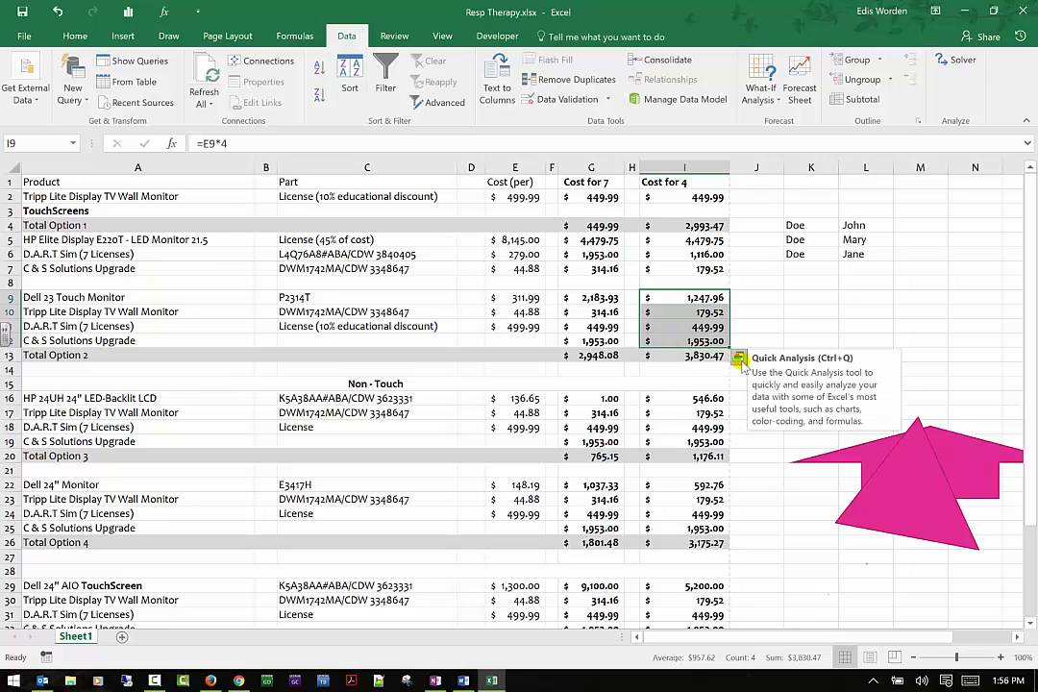
left_click(741, 361)
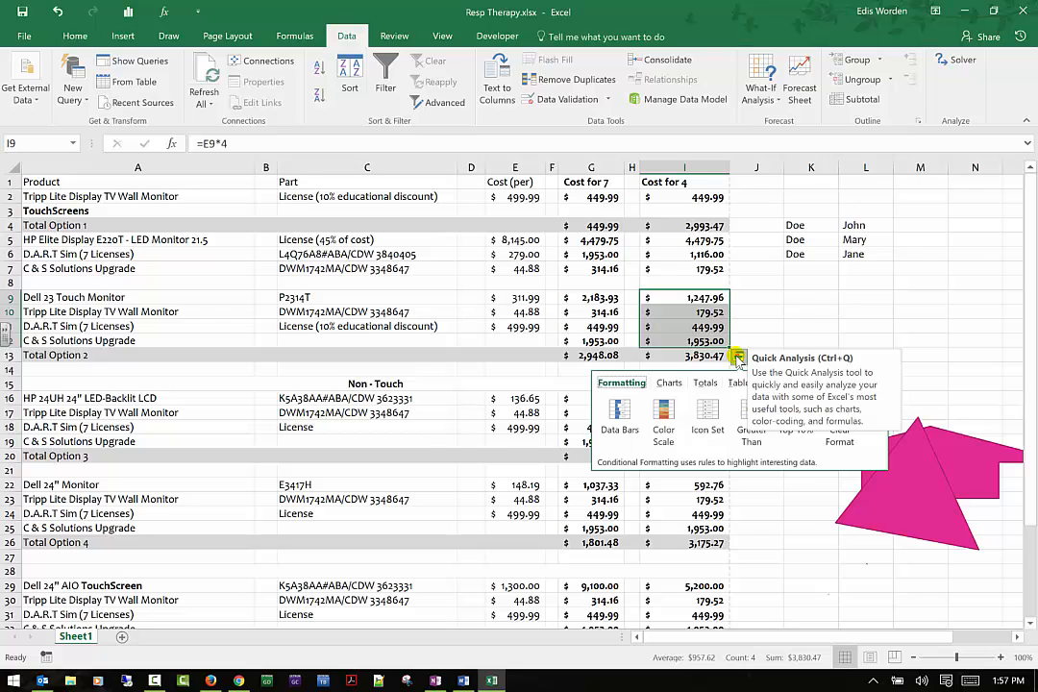
Step: Clear the total in I13 and try to Flash Fill I9:I12 down to row 14, undoing the fill attempt
left_click(664, 355)
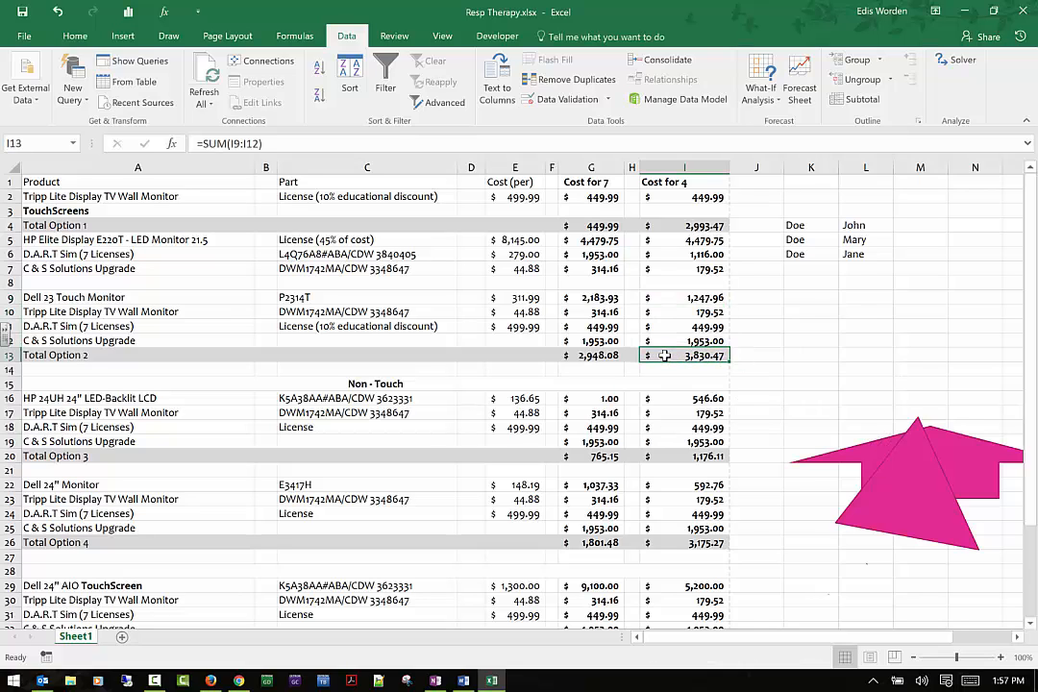
key("Delete")
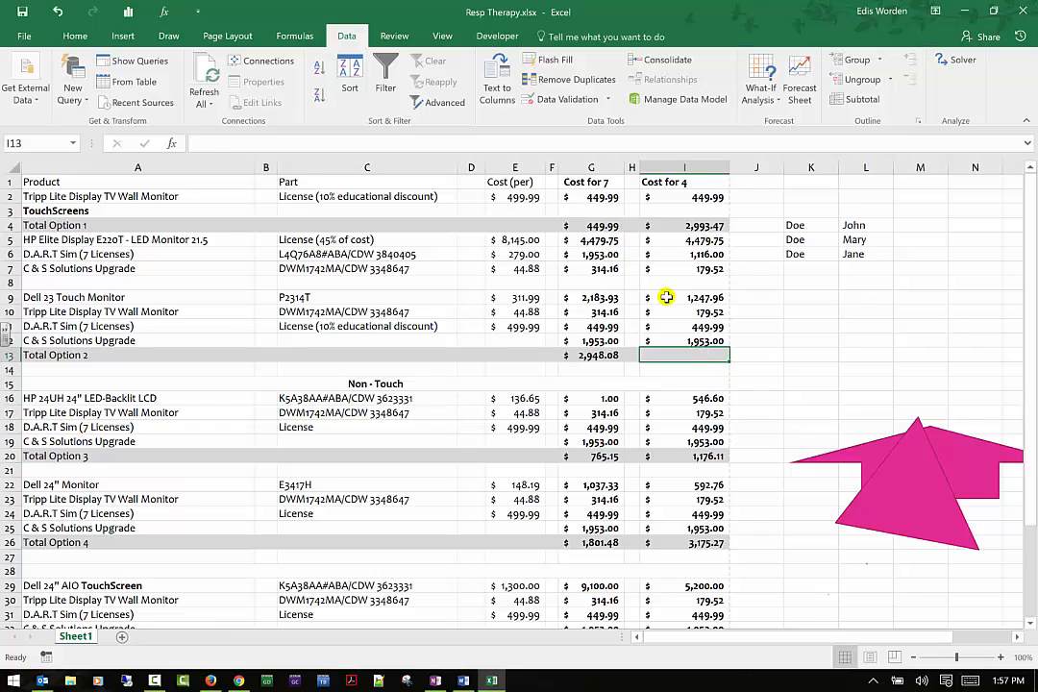
left_click_drag(666, 297, 720, 379)
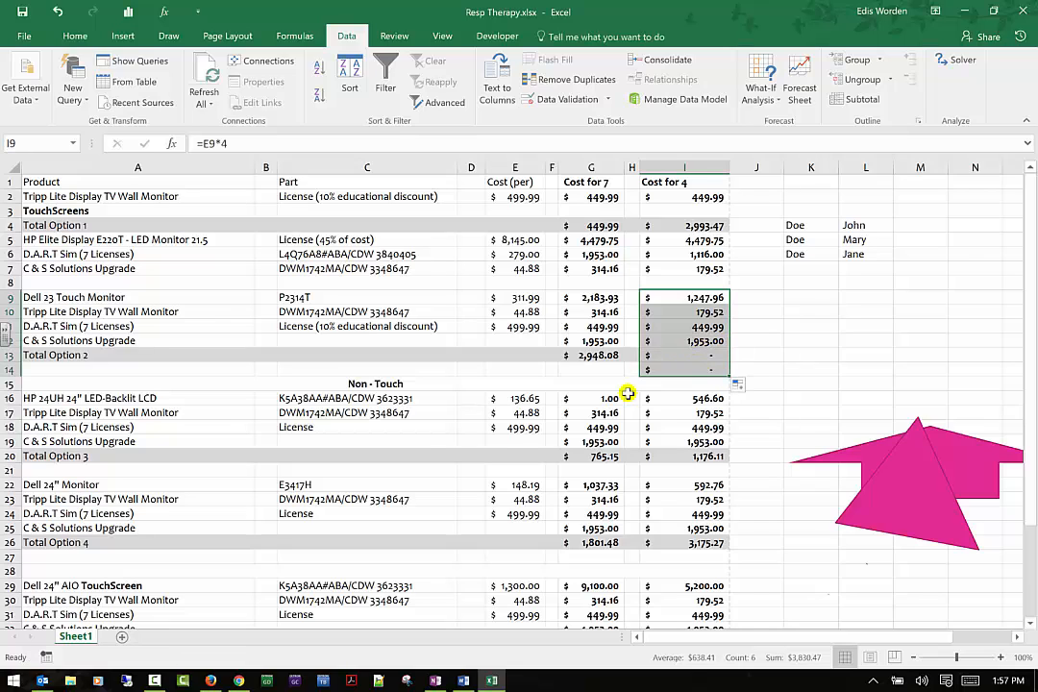
left_click(749, 386)
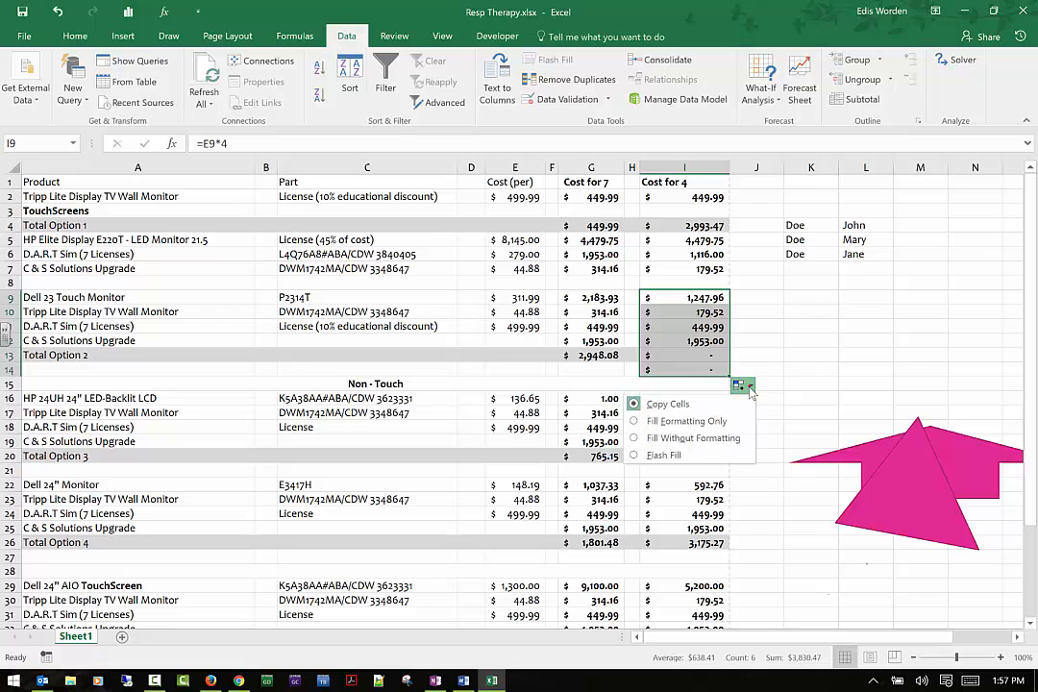
left_click(666, 454)
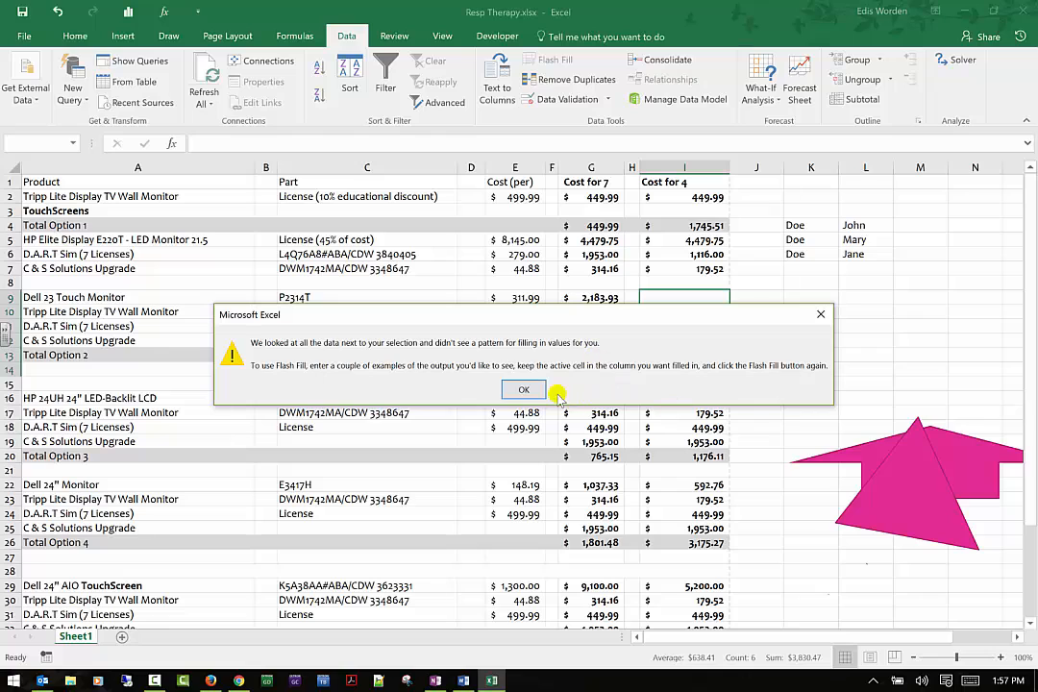
left_click(526, 389)
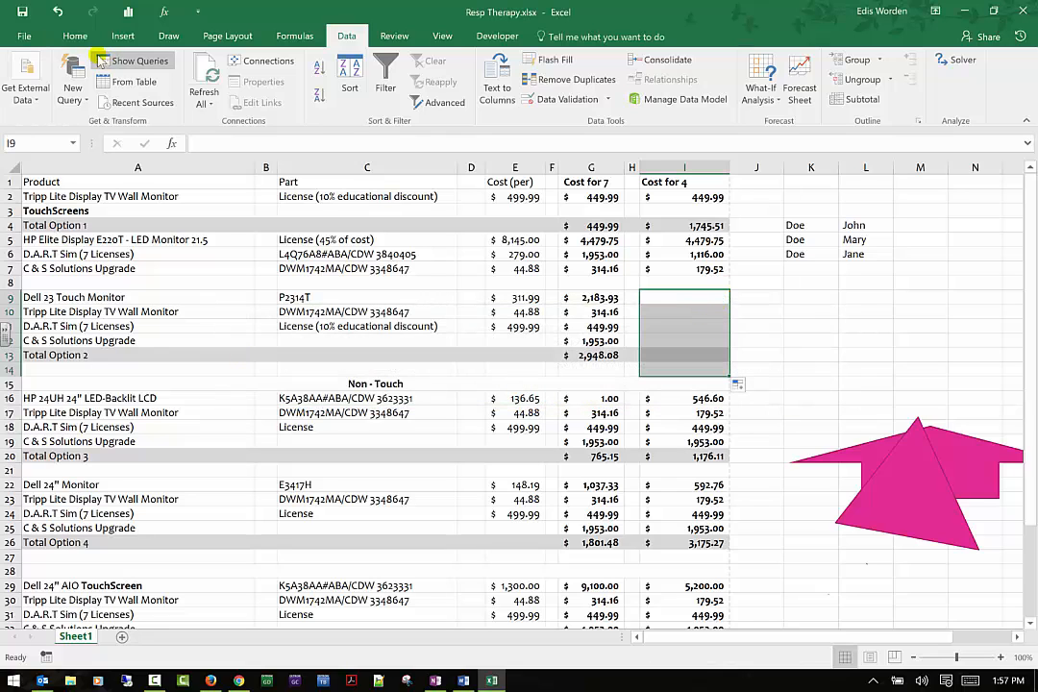
left_click(58, 12)
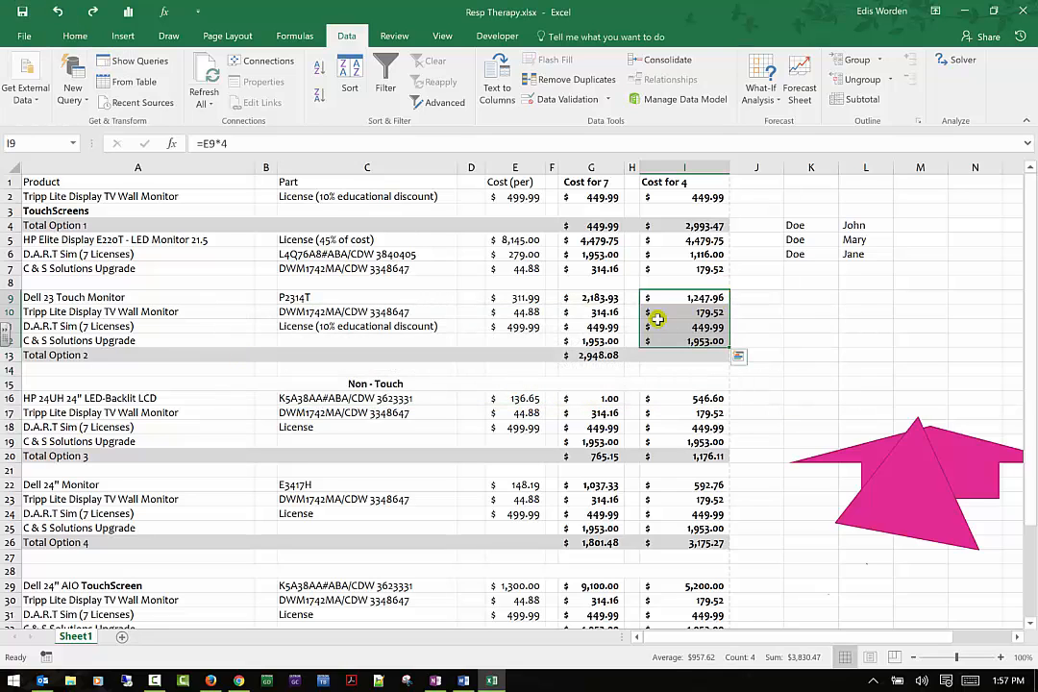
Step: Enter an AutoSum of I9:I12 in I13 as the Cost for 4 total of Option 2
left_click(700, 354)
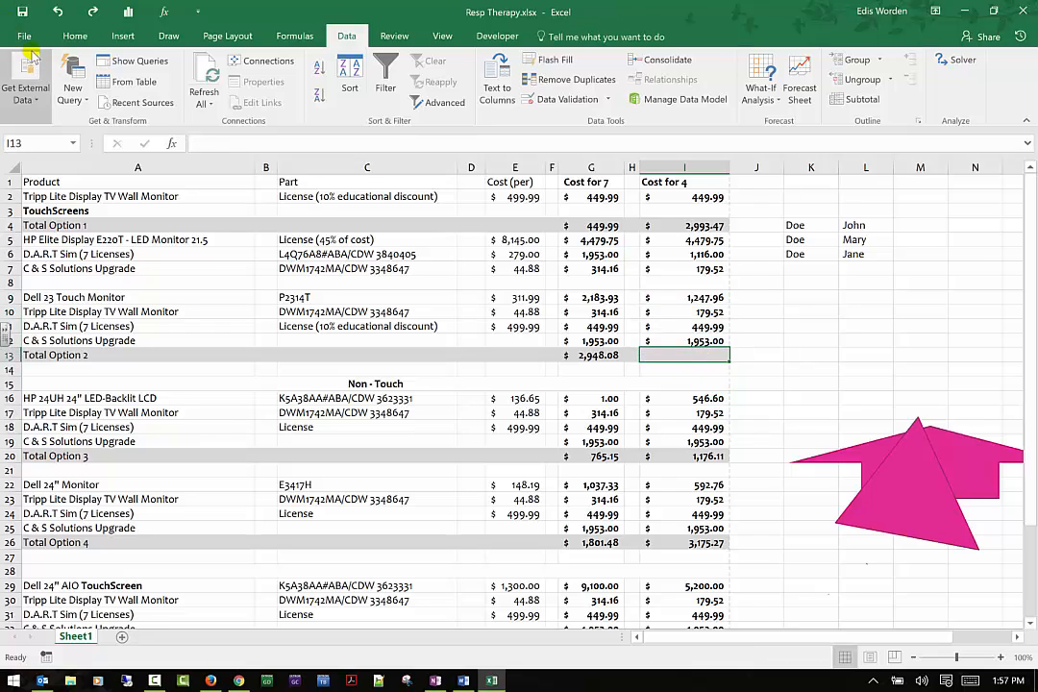
left_click(69, 36)
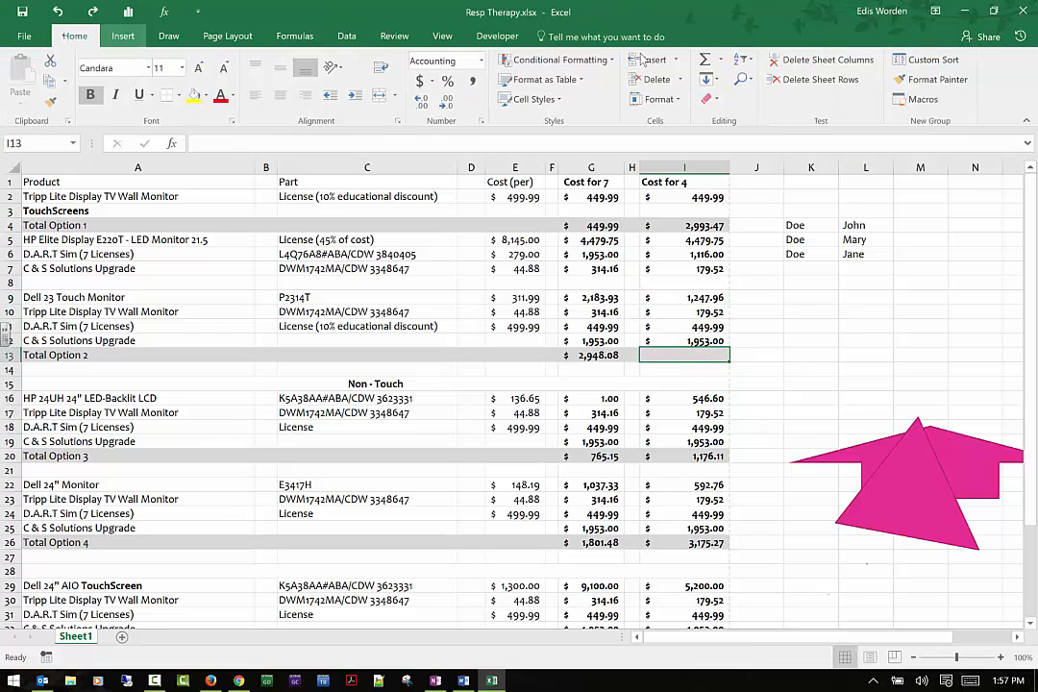
left_click(706, 62)
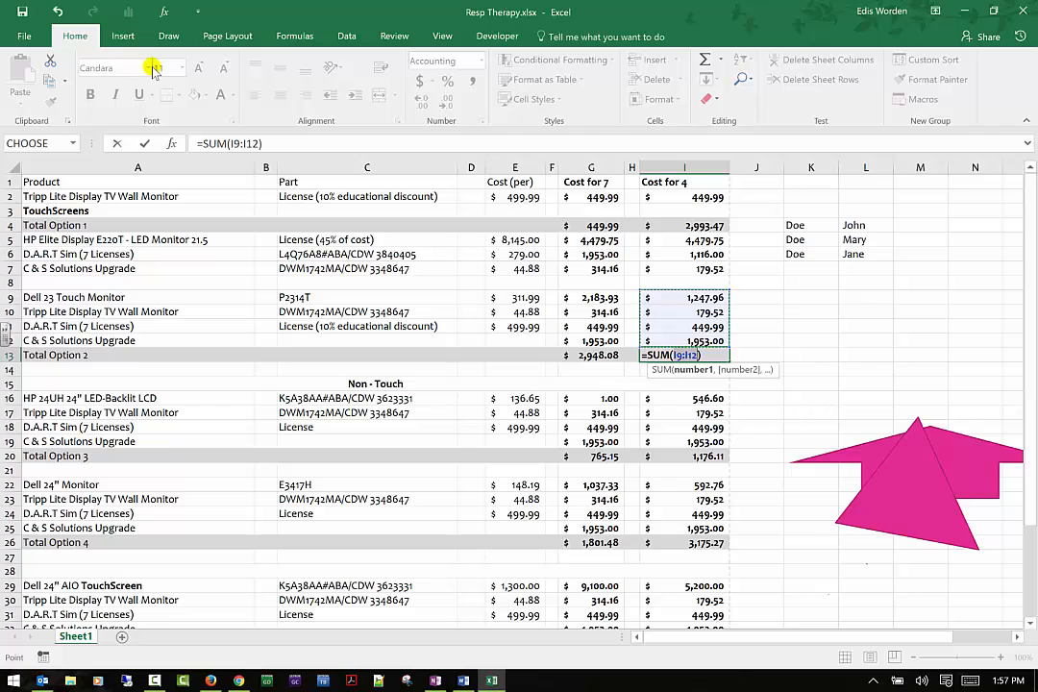
key("Return")
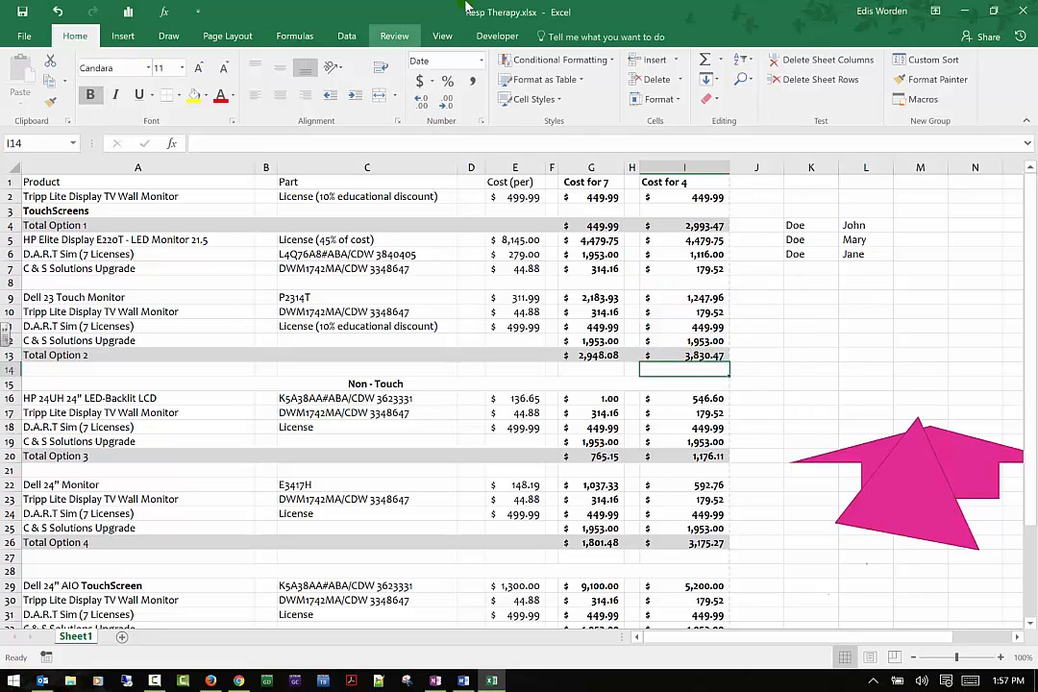
Step: Run Remove Duplicates on G9:I13, comparing columns G, H and I without headers
left_click(345, 38)
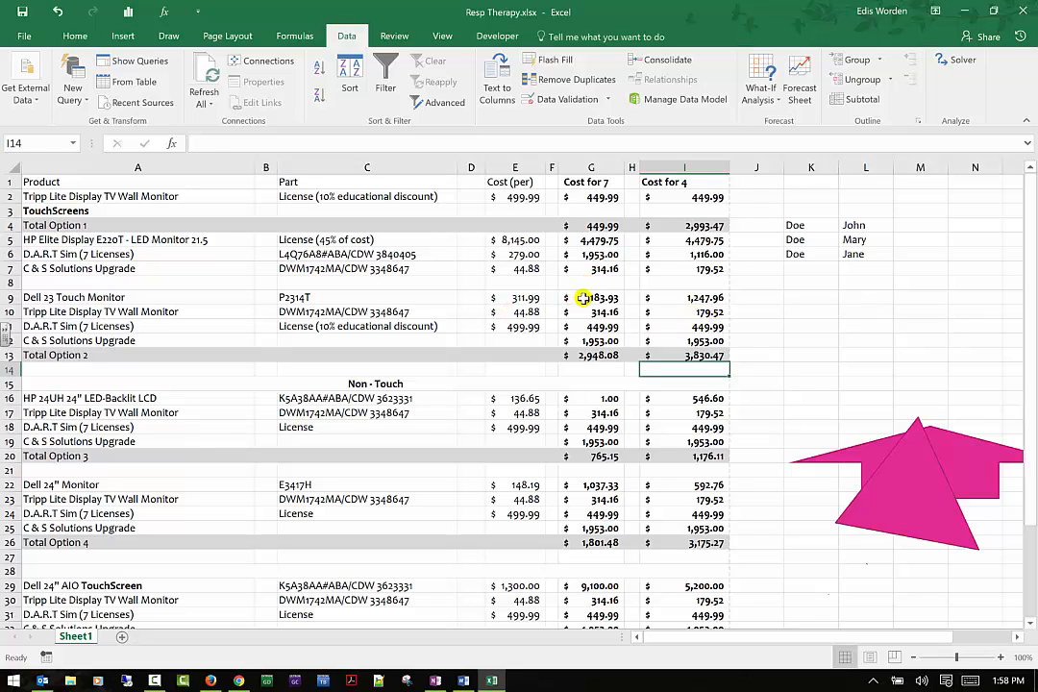
left_click_drag(584, 298, 701, 357)
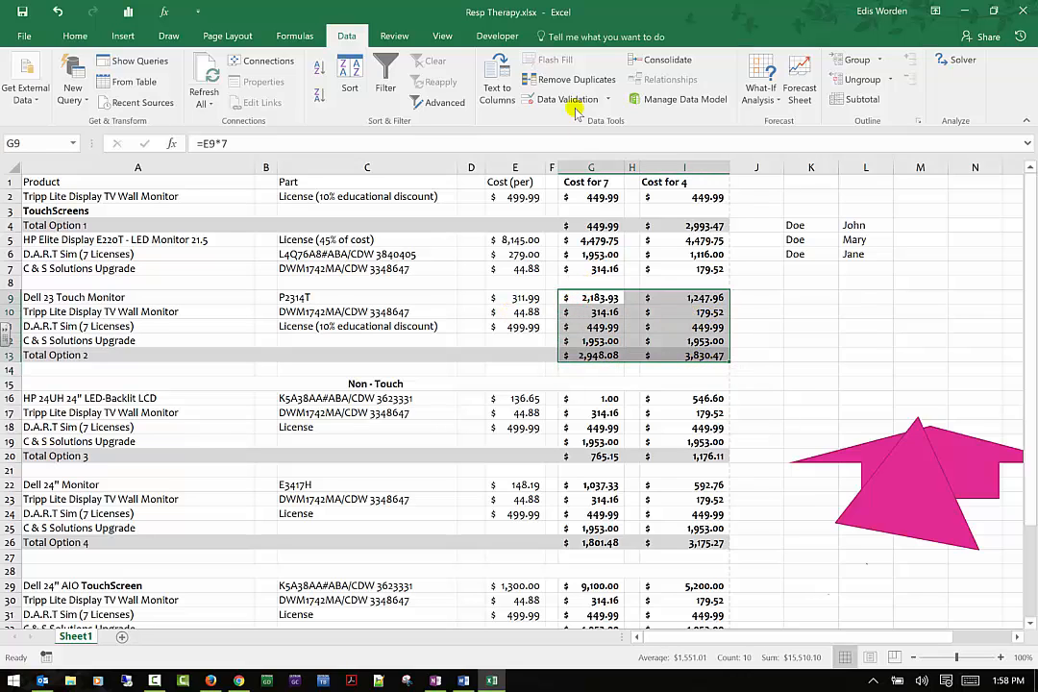
left_click(575, 80)
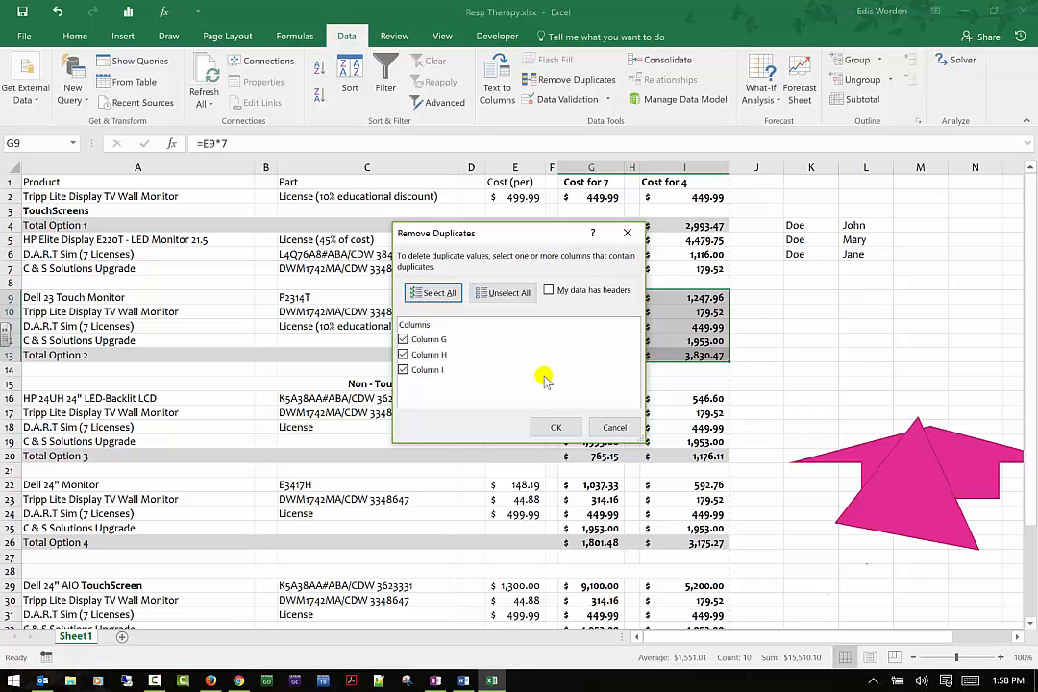
left_click(547, 427)
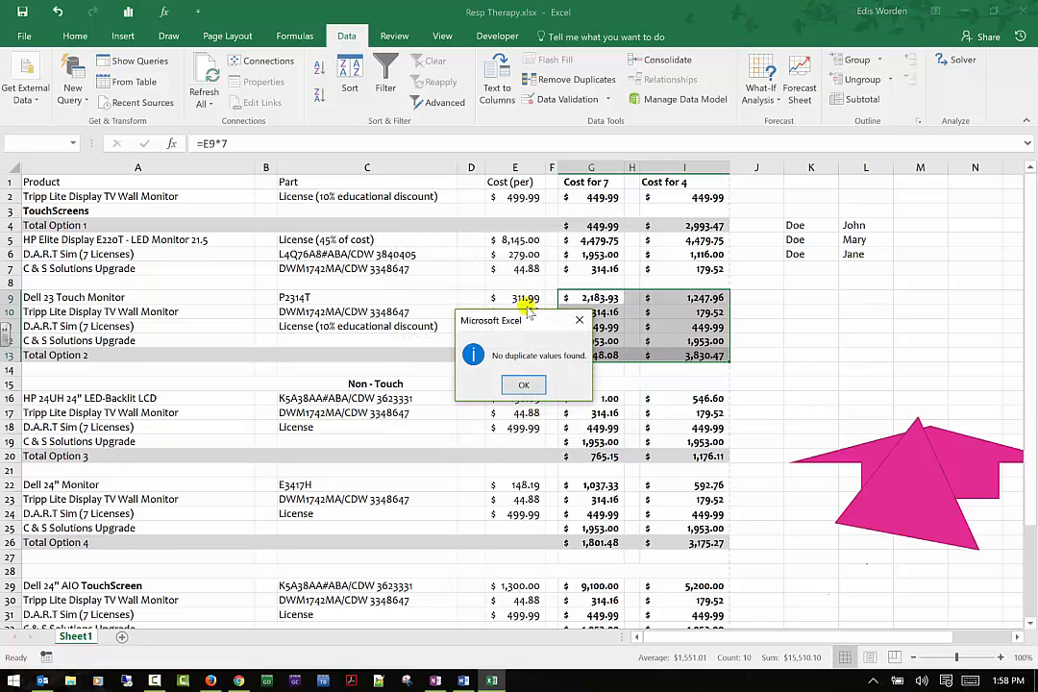
left_click(516, 386)
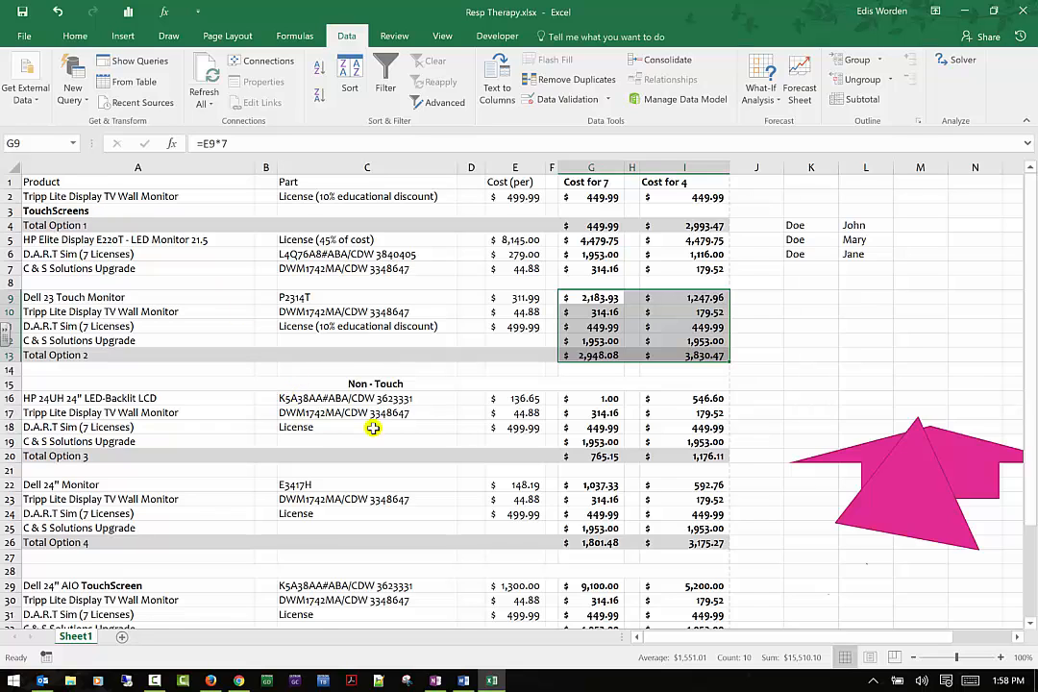
Step: Compare the contents of G11 and I11, and replace the formula in I11 with the value 449.99
scroll(529, 429, "down", 3)
scroll(529, 429, "down", 4)
scroll(524, 434, "up", 6)
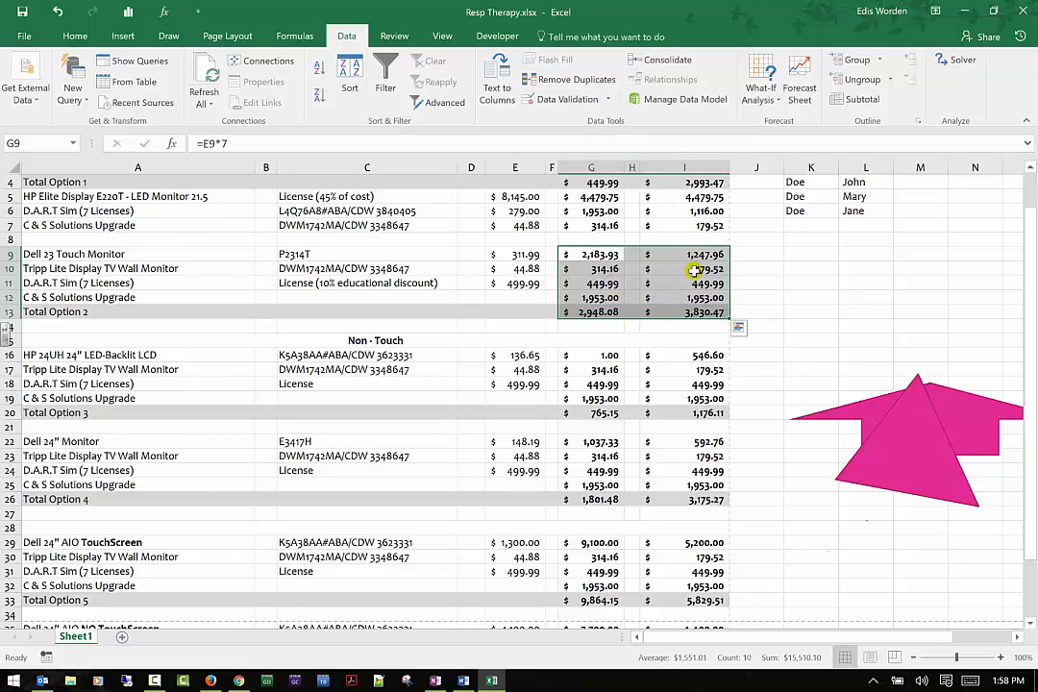
left_click(625, 287)
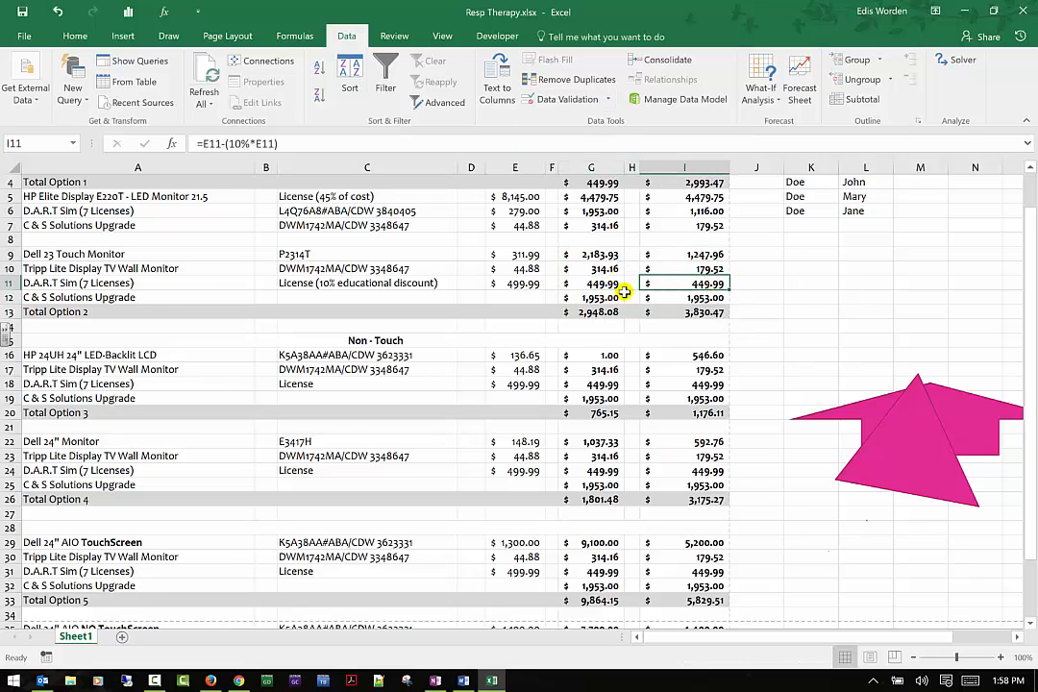
left_click(622, 297)
left_click(625, 285)
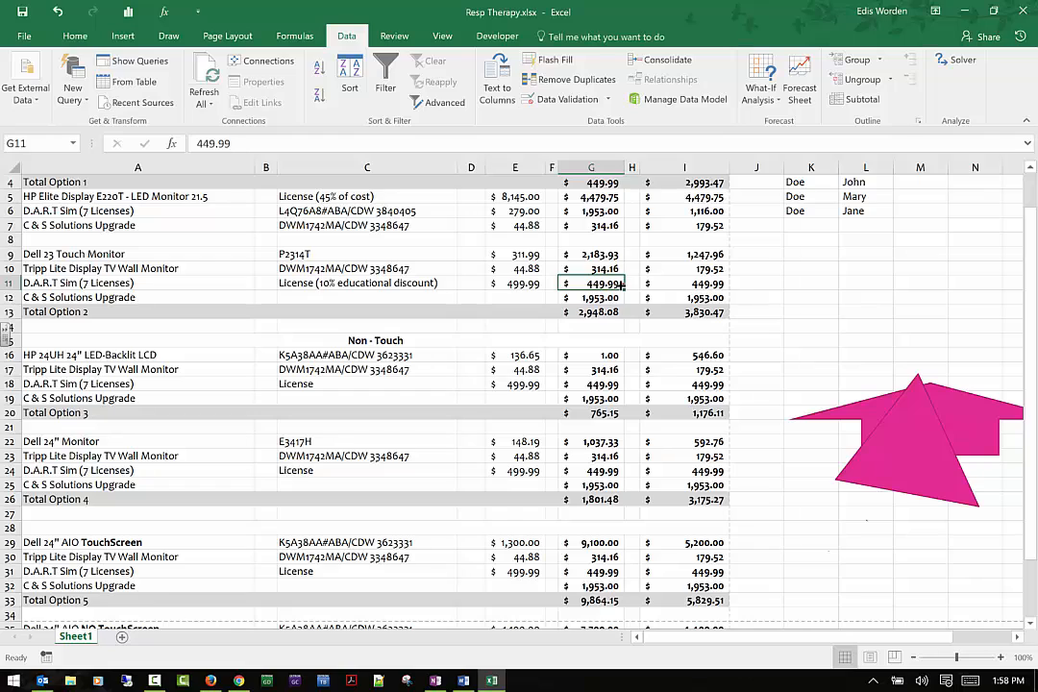
left_click(715, 282)
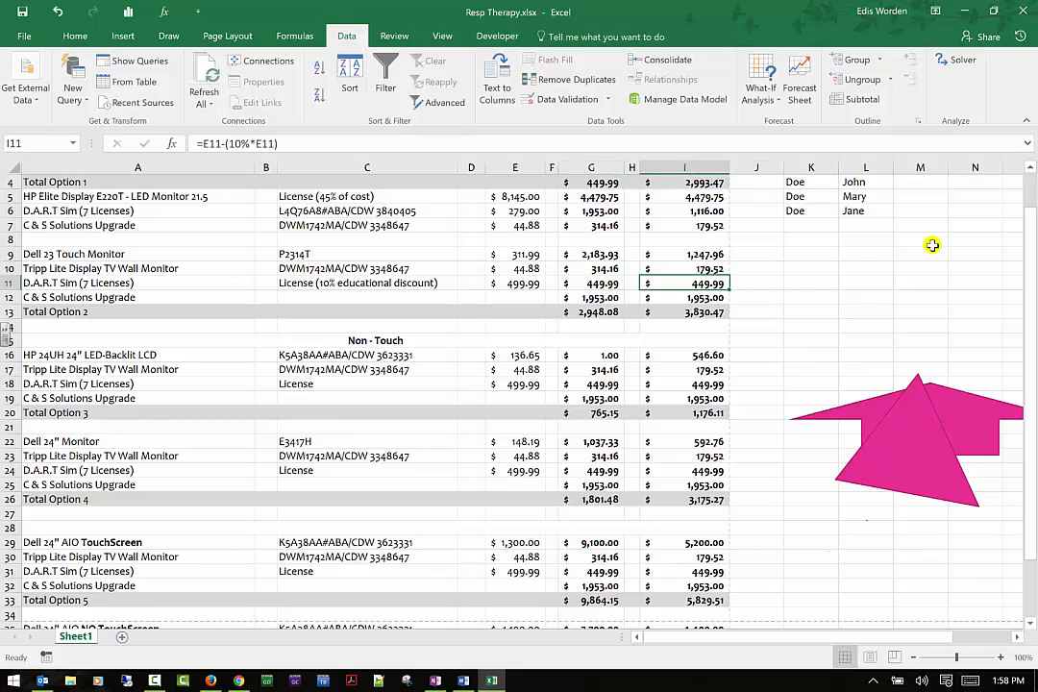
type("449.99")
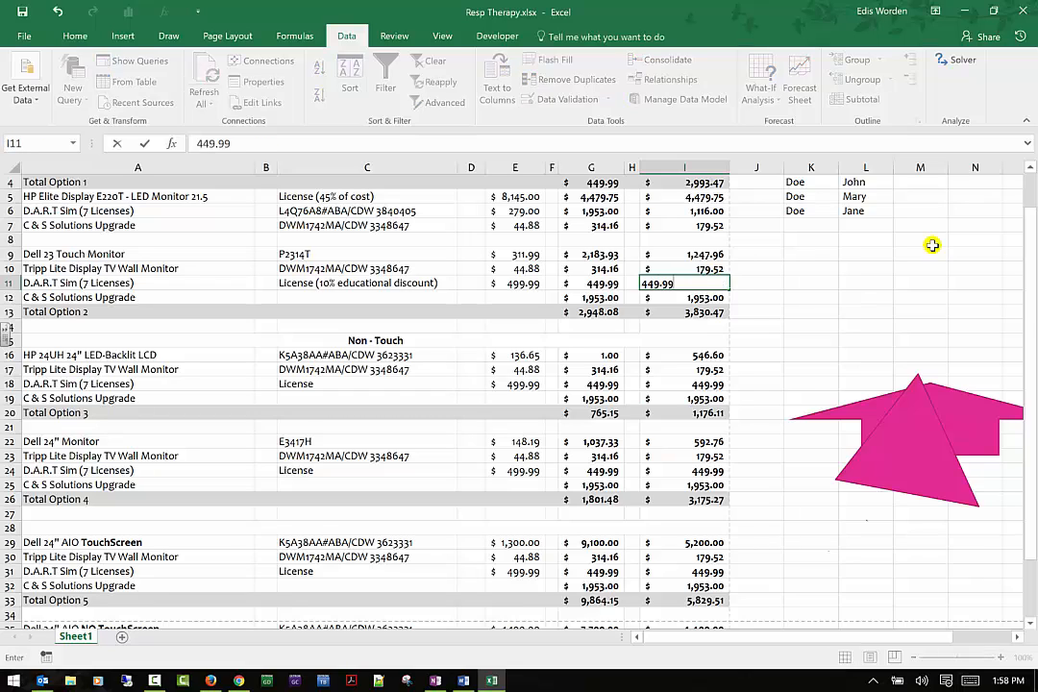
left_click(812, 309)
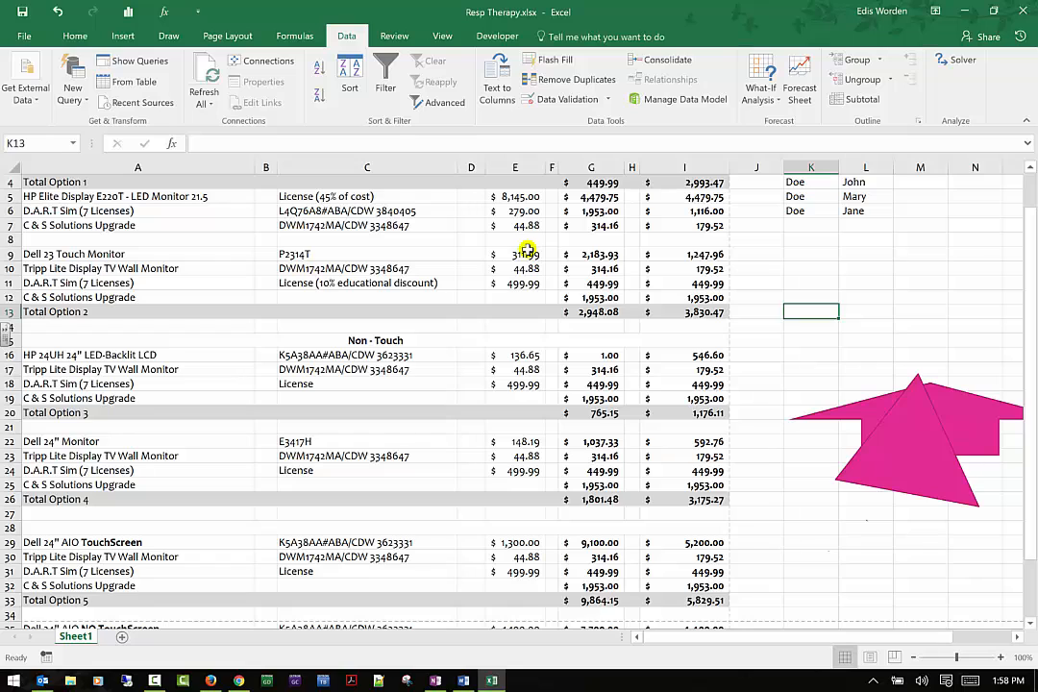
Step: Run Remove Duplicates on E9:I13 across columns E to I without headers, and recheck the contents of G11 and I11
left_click_drag(520, 252, 685, 309)
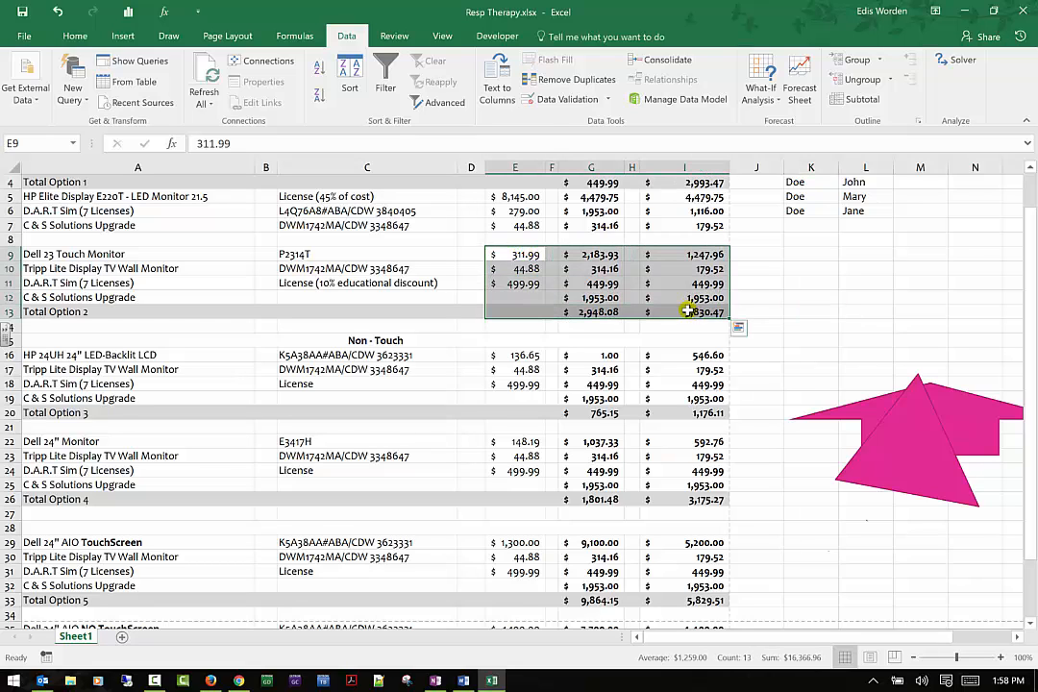
left_click(548, 80)
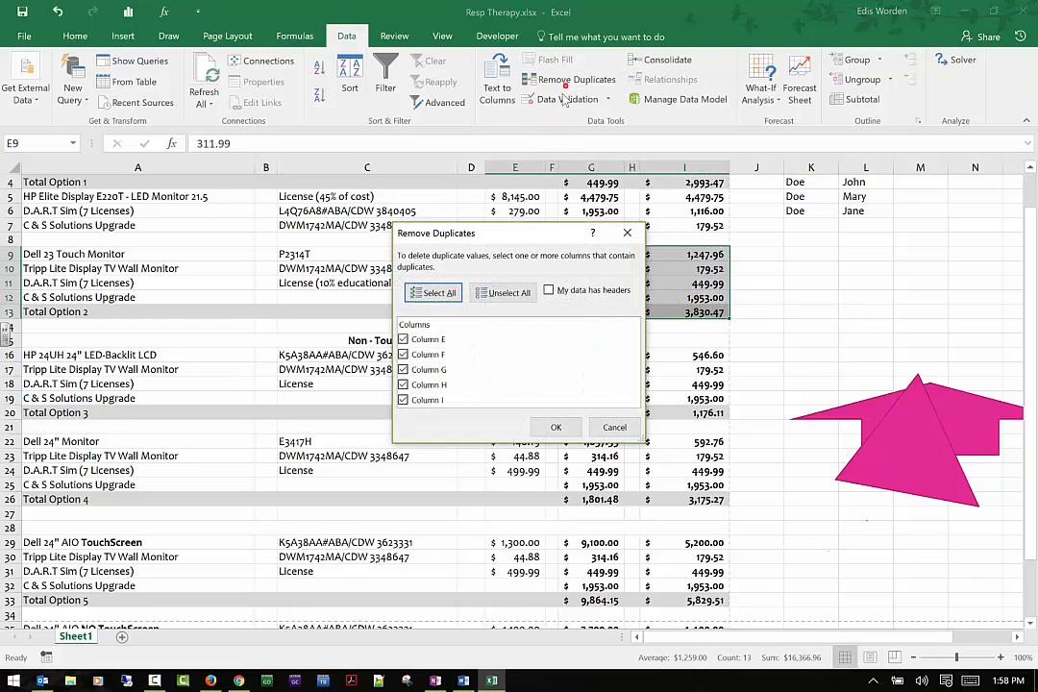
left_click(556, 427)
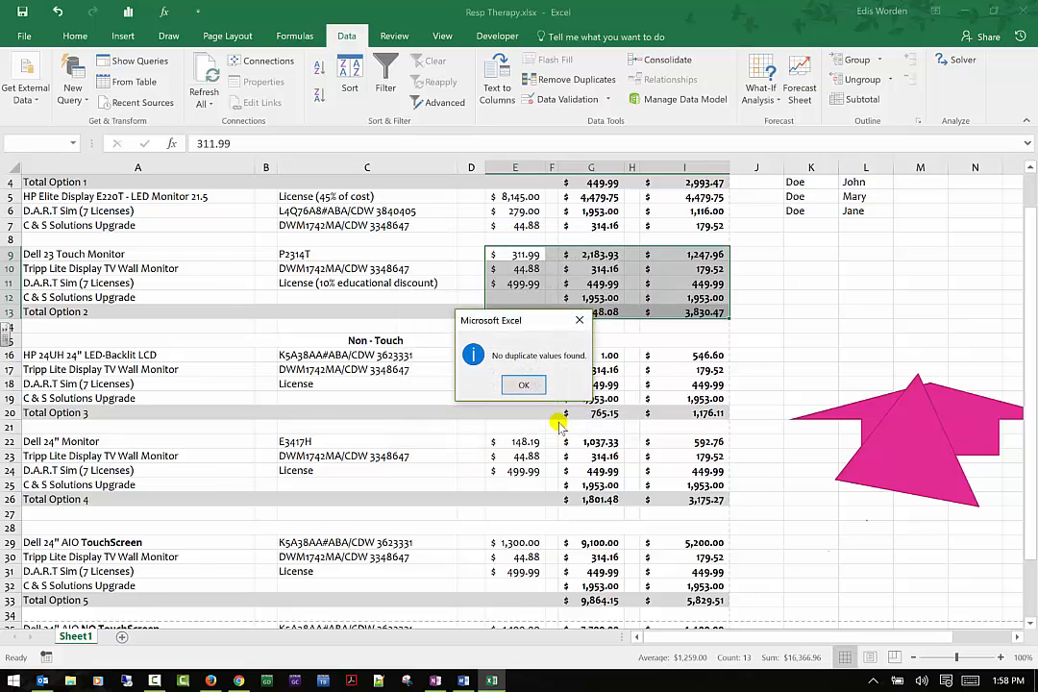
left_click(501, 385)
left_click(605, 284)
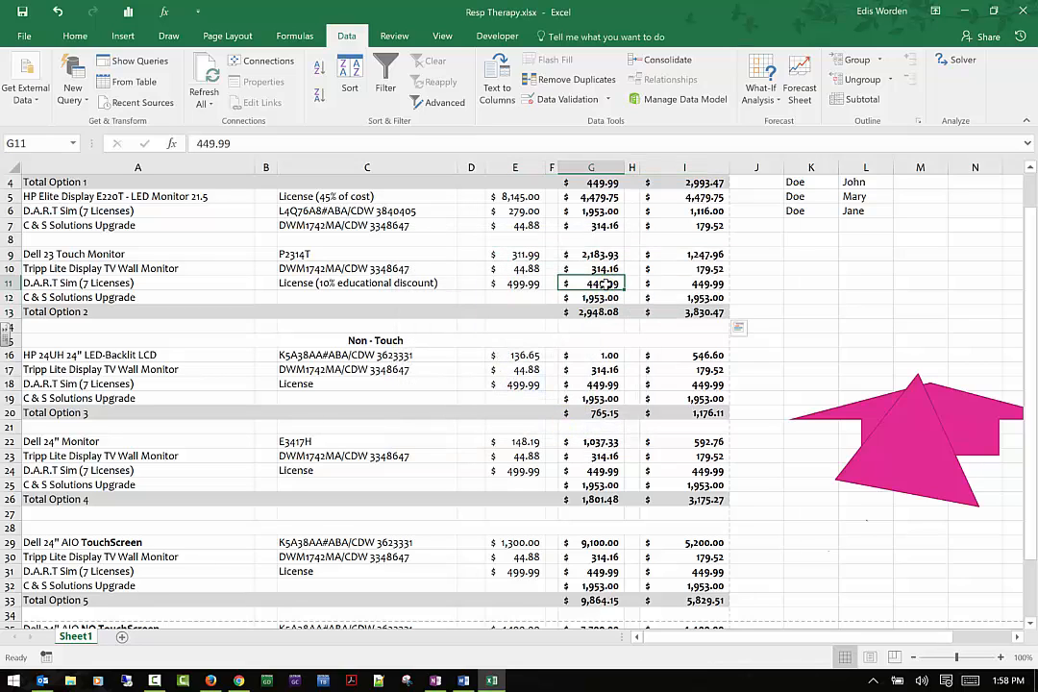
left_click(700, 284)
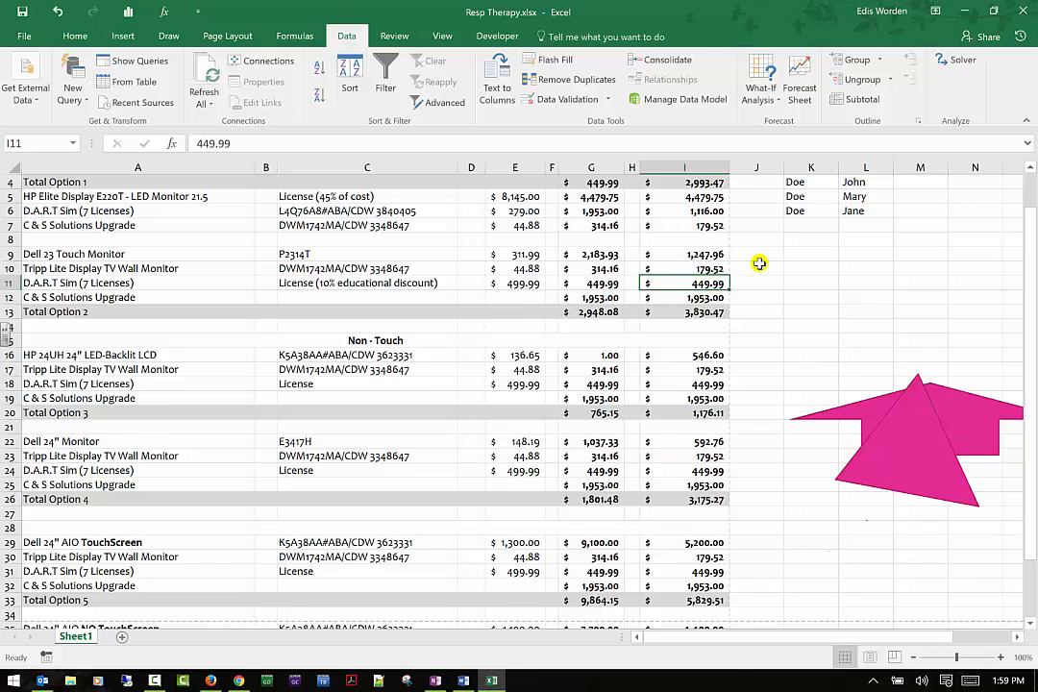
scroll(752, 260, "down", 3)
scroll(752, 259, "up", 3)
left_click_drag(115, 196, 129, 544)
scroll(117, 404, "up", 2)
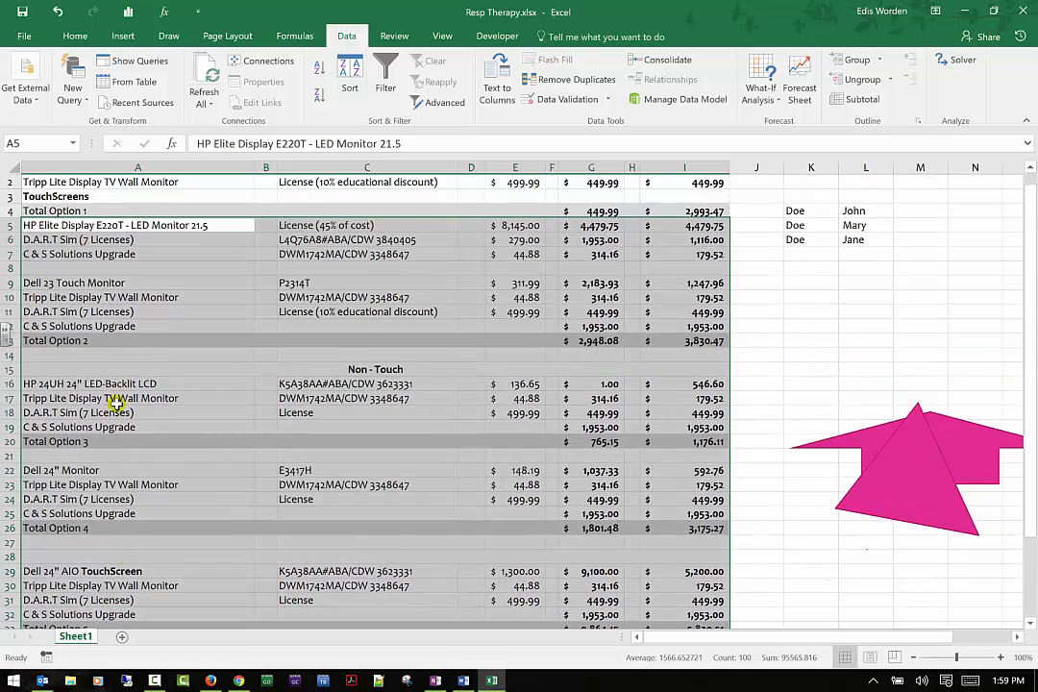
left_click(171, 225)
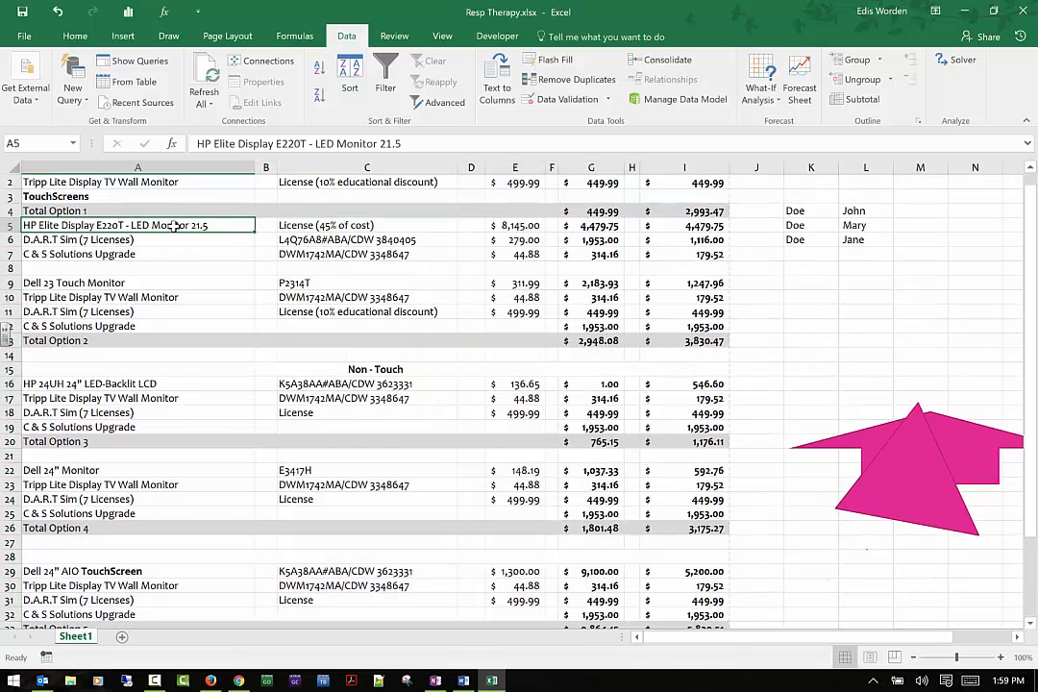
left_click_drag(177, 230, 148, 327)
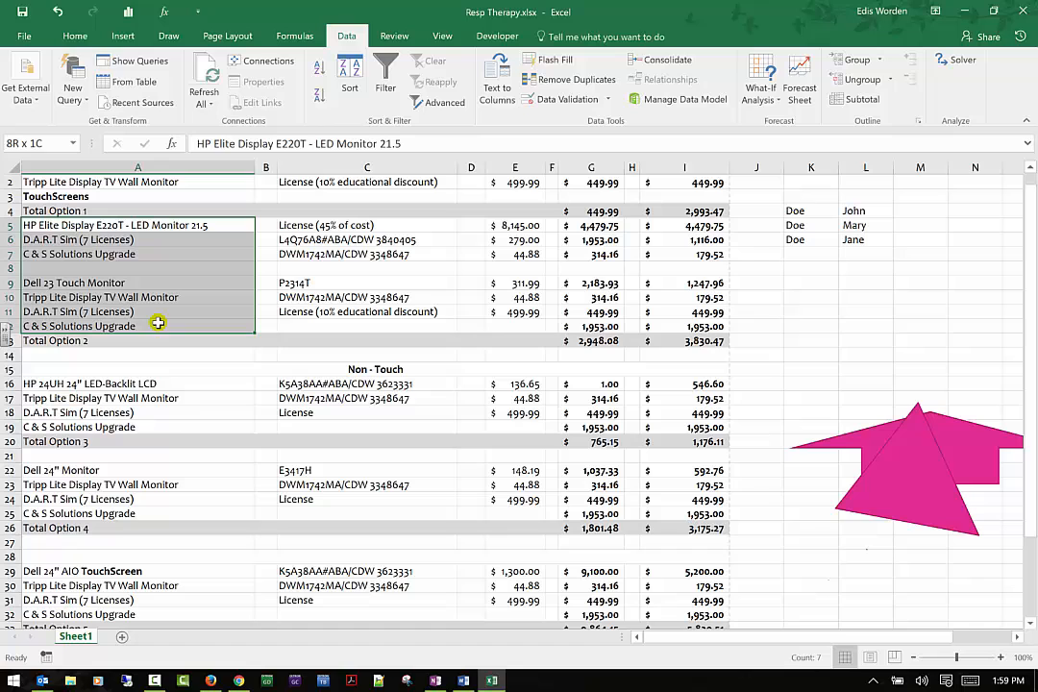
left_click_drag(111, 383, 109, 424)
left_click(106, 411)
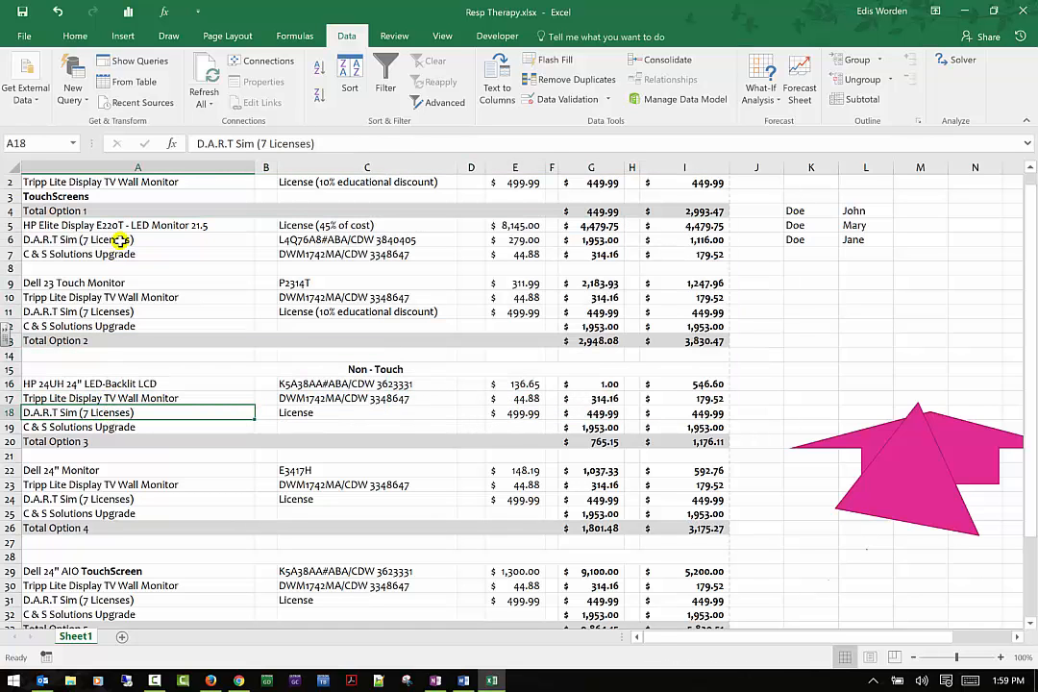
Step: Try to remove duplicates from the product ranges A5:A12, A16:A19, A22:A25, A29:A32 and A35:A38 in one selection
left_click_drag(127, 225, 116, 327)
scroll(119, 349, "down", 2)
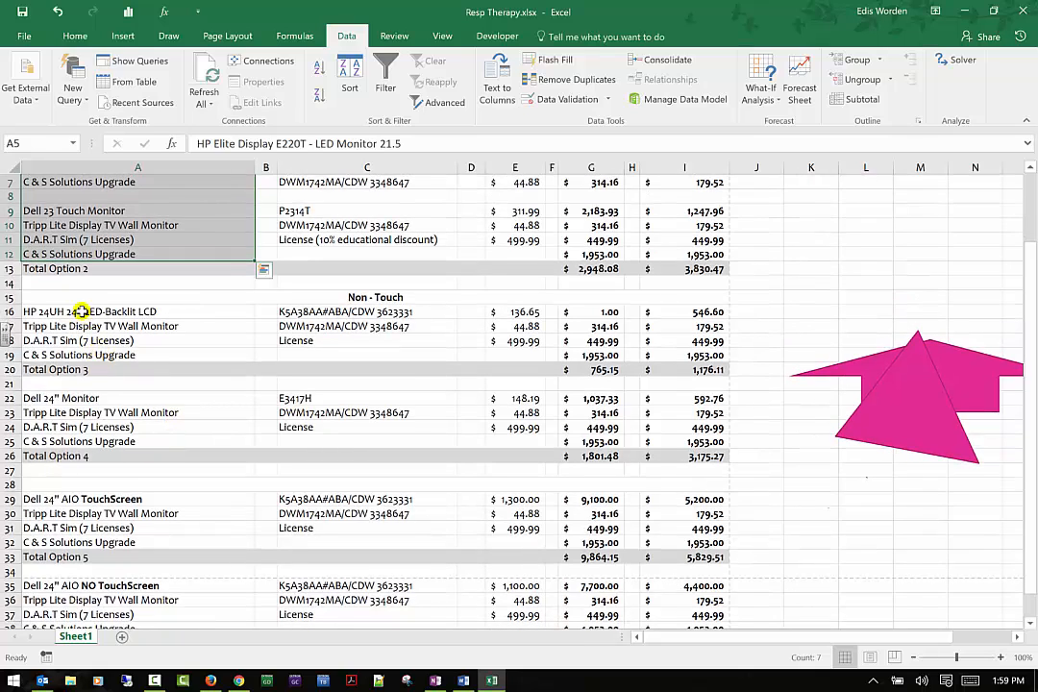
left_click(83, 312, "ctrl")
left_click_drag(83, 311, 82, 354)
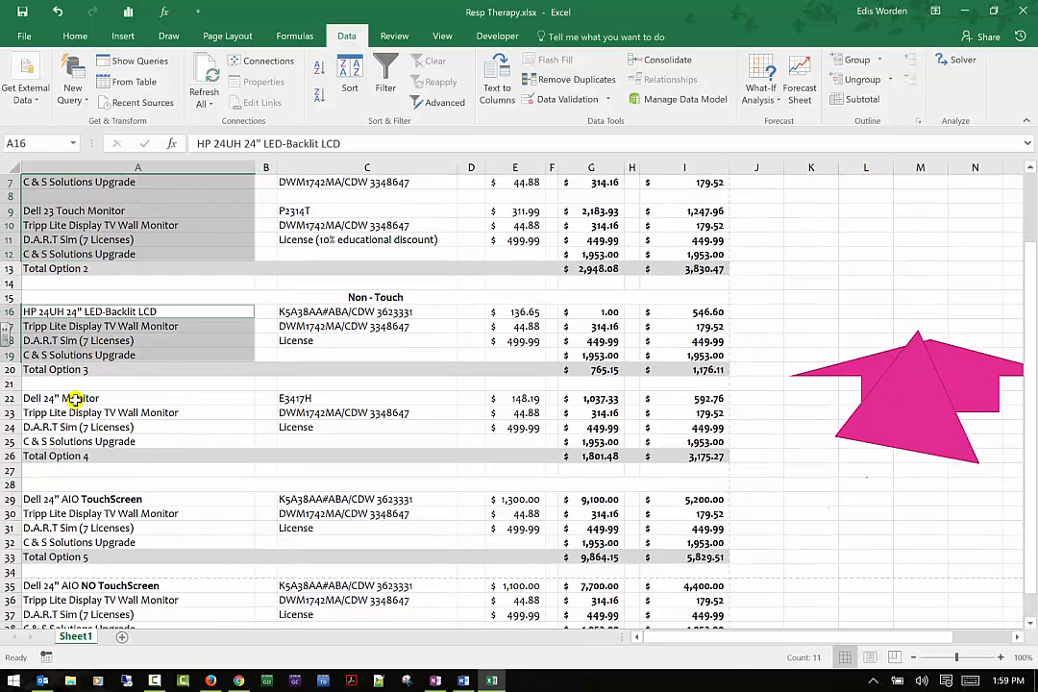
left_click_drag(74, 398, 67, 441)
left_click_drag(58, 499, 58, 542)
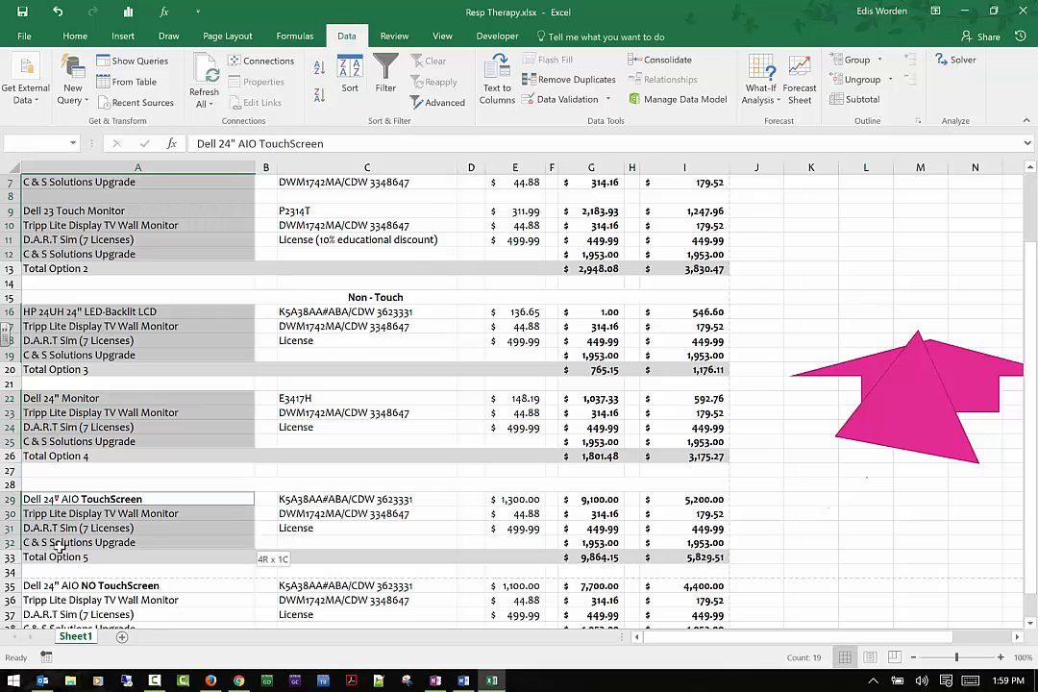
left_click_drag(29, 585, 67, 587)
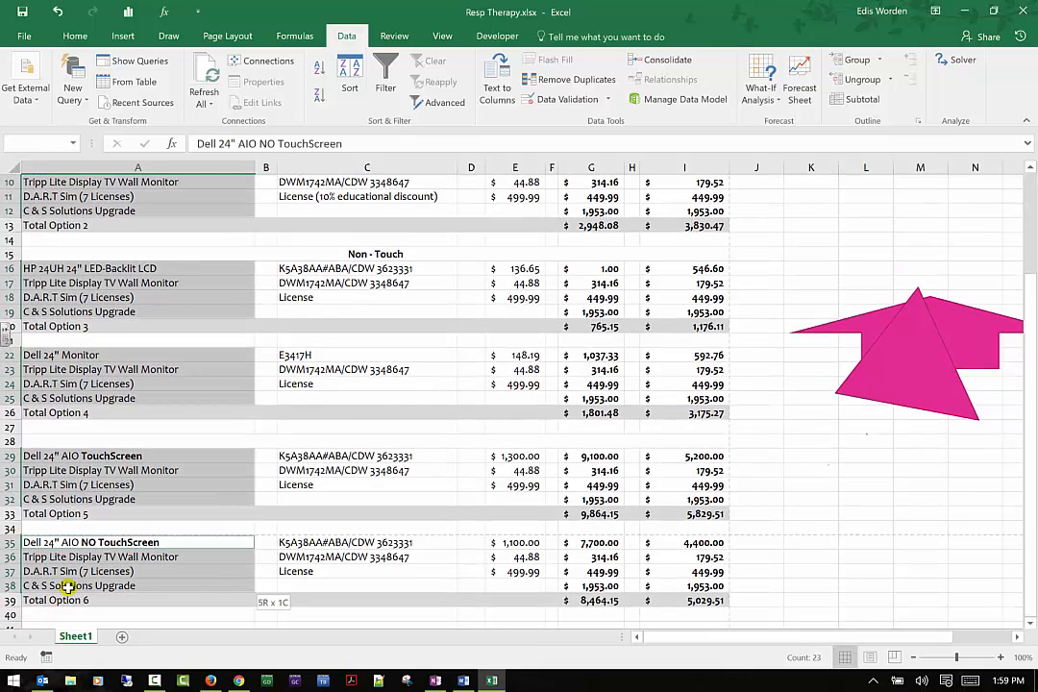
left_click(558, 80)
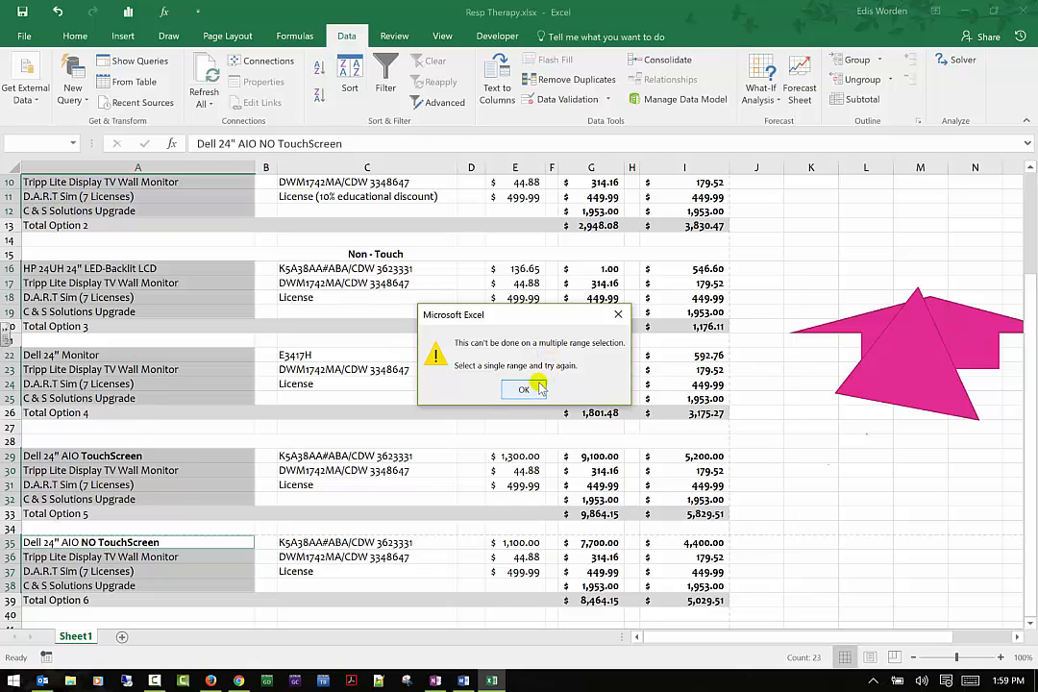
left_click(524, 389)
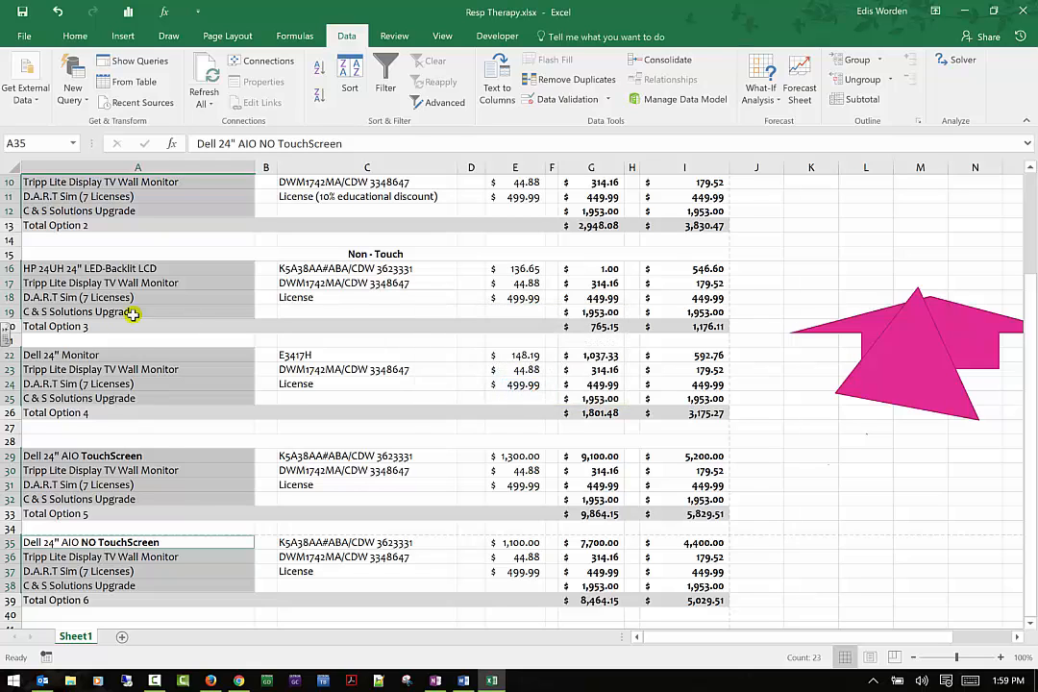
Step: Run Remove Duplicates on the product names in A2:A12, treating the first row as a header
scroll(152, 311, "up", 3)
left_click(152, 312)
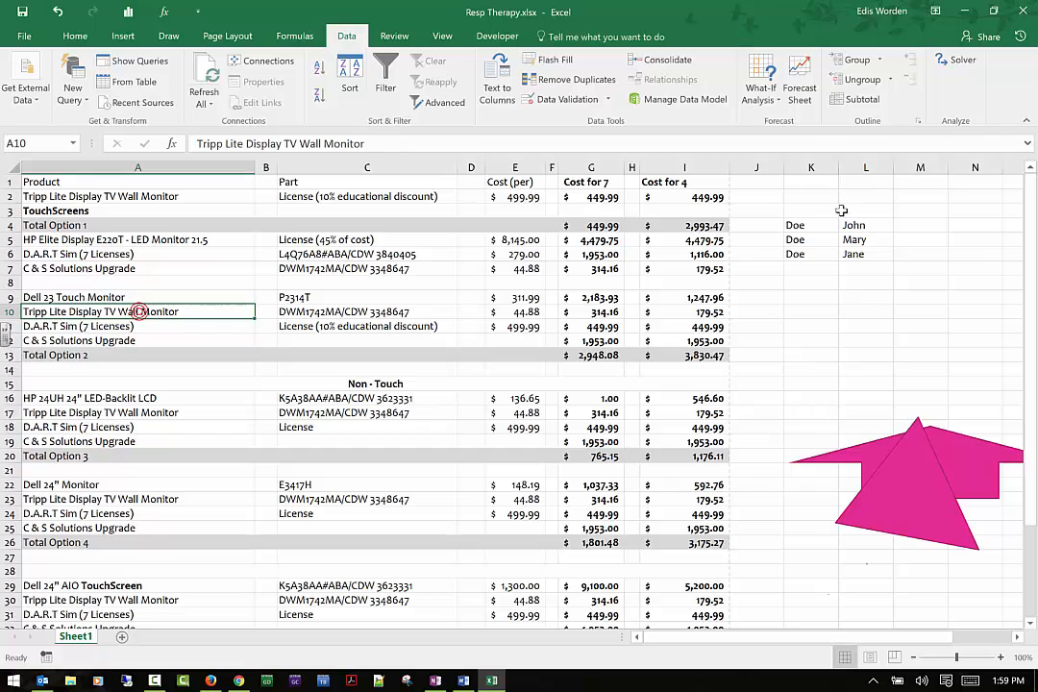
left_click_drag(96, 197, 69, 328)
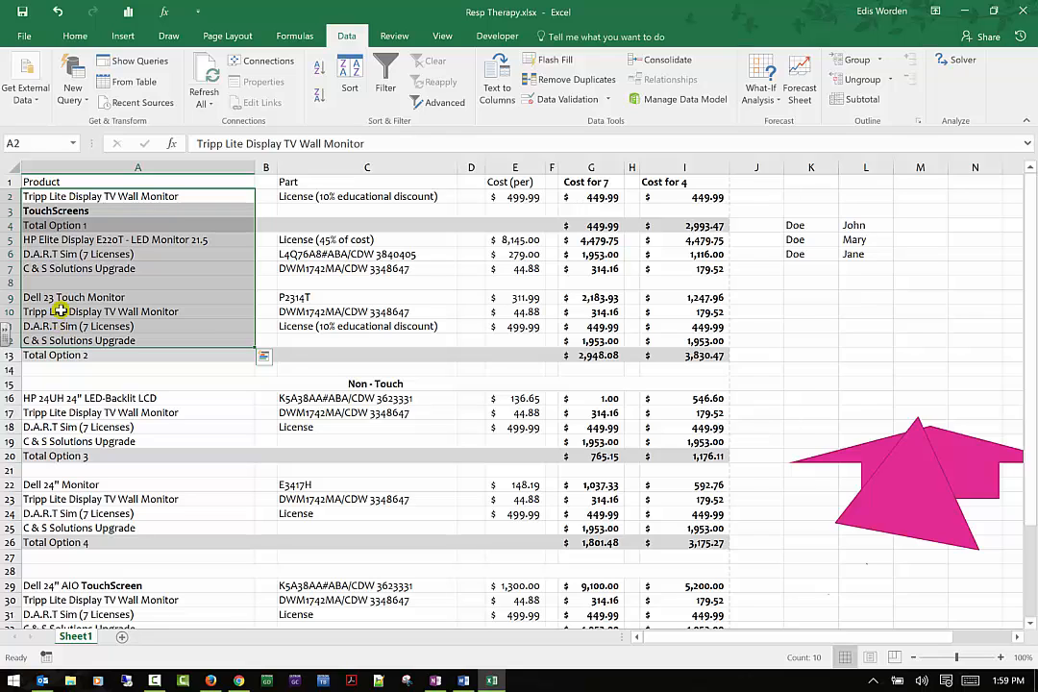
left_click(577, 80)
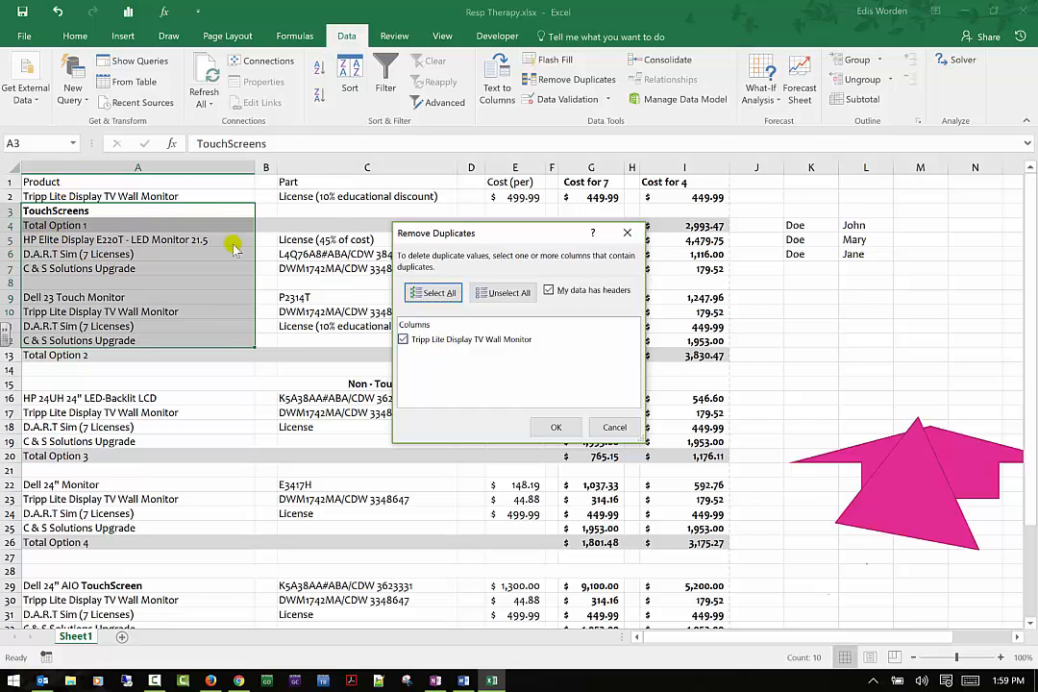
left_click(502, 293)
left_click(447, 293)
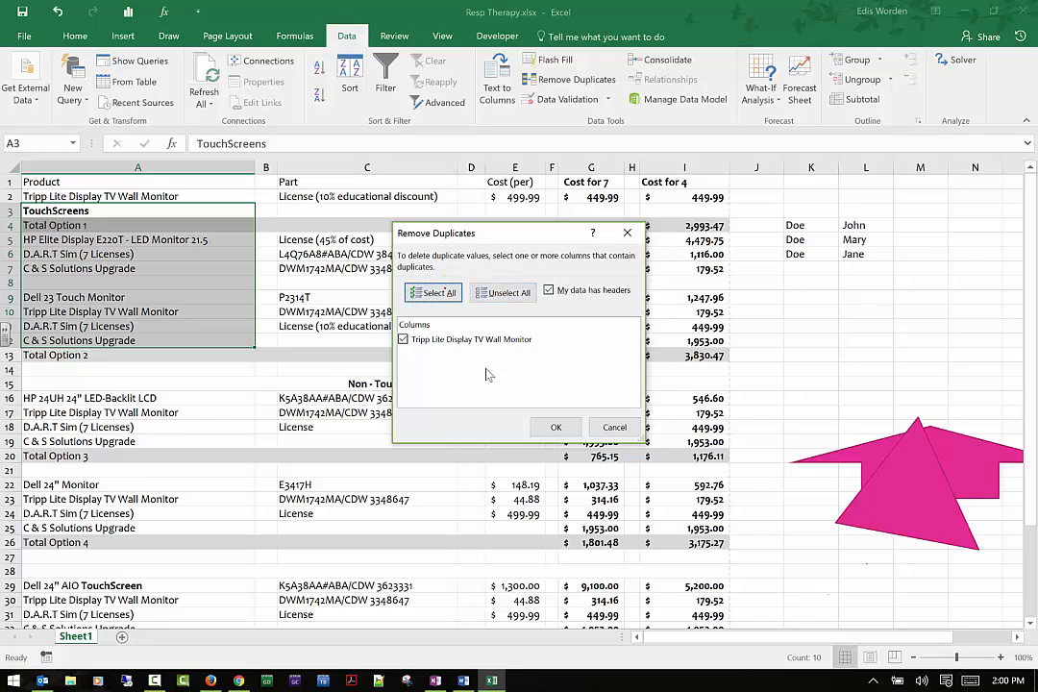
left_click(555, 427)
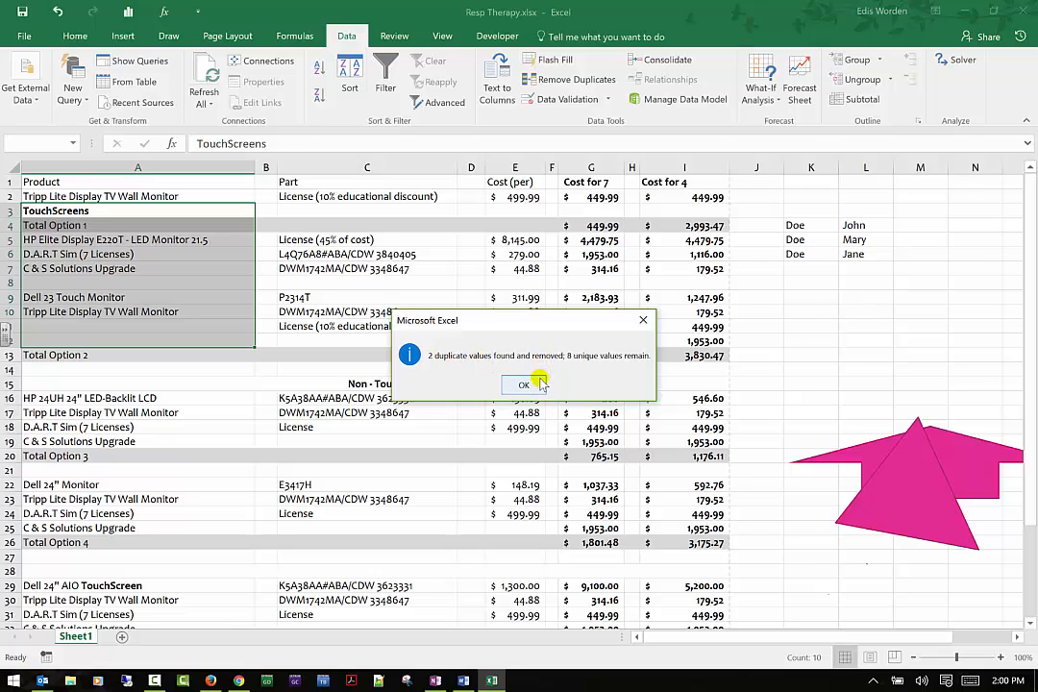
left_click(539, 382)
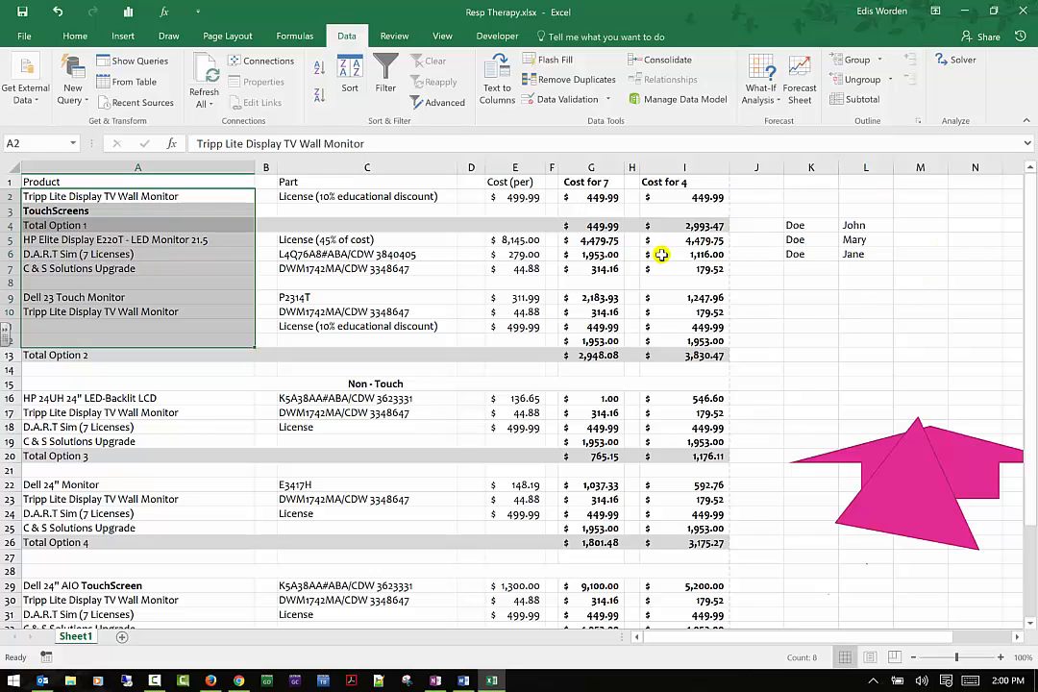
left_click(82, 297)
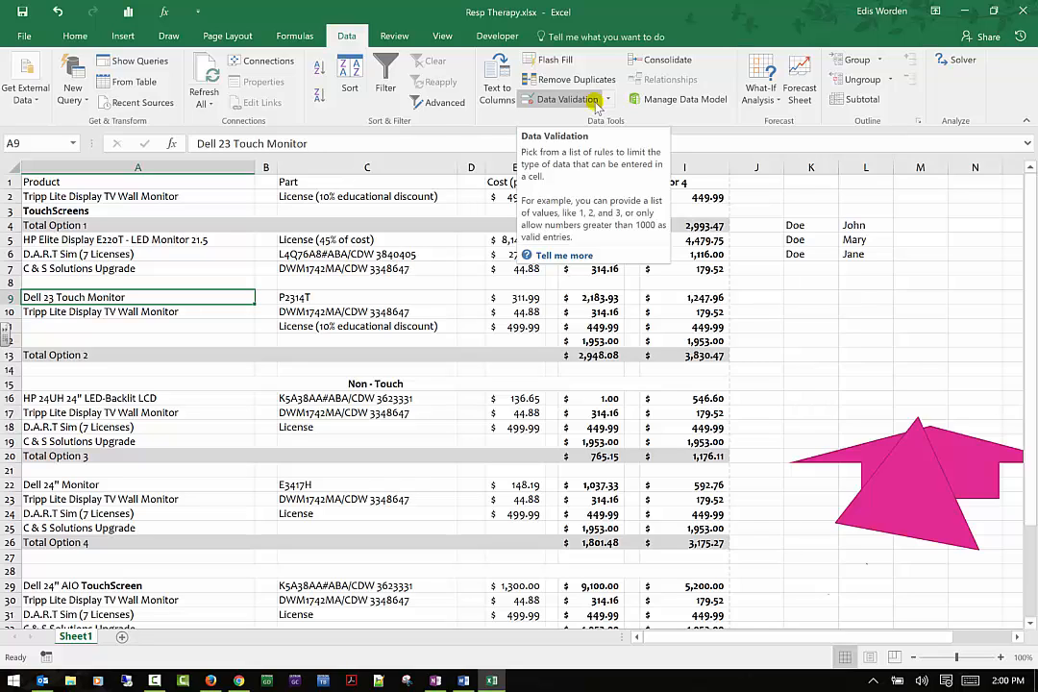
Step: Restrict I4 with data validation to whole numbers between 2000 and 3000
left_click(688, 225)
left_click(607, 99)
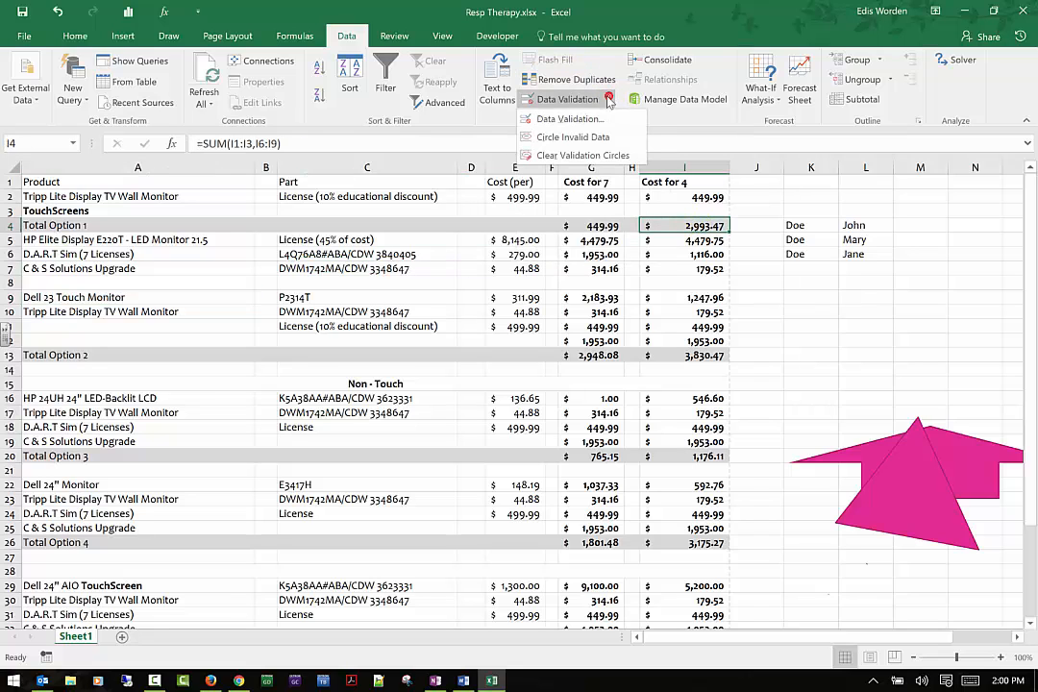
left_click(595, 115)
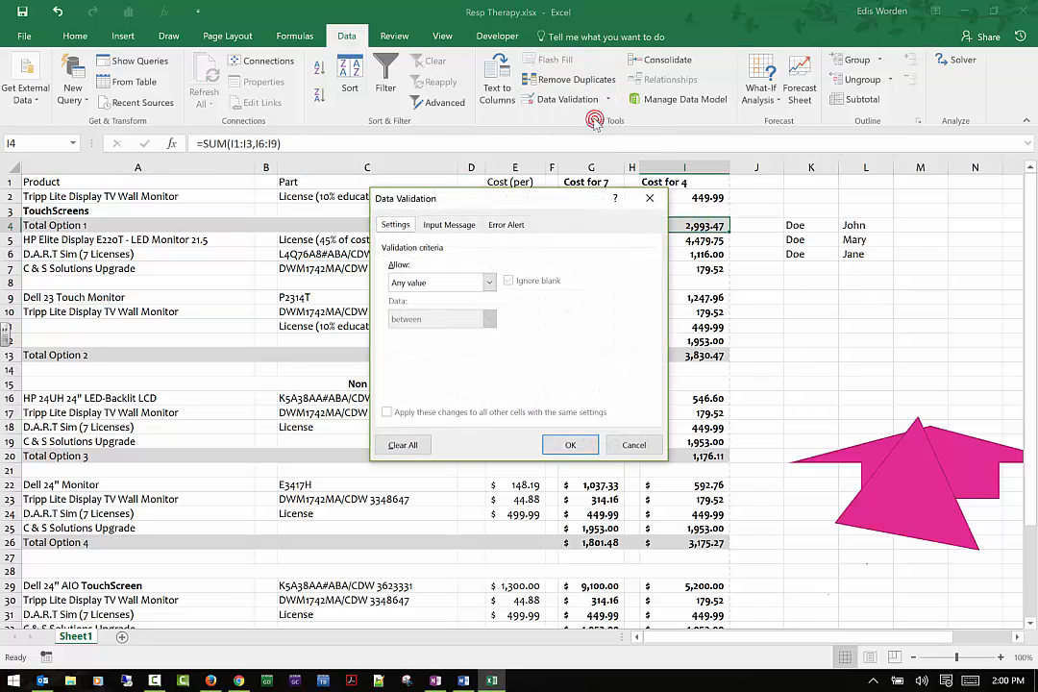
left_click(490, 282)
left_click(442, 309)
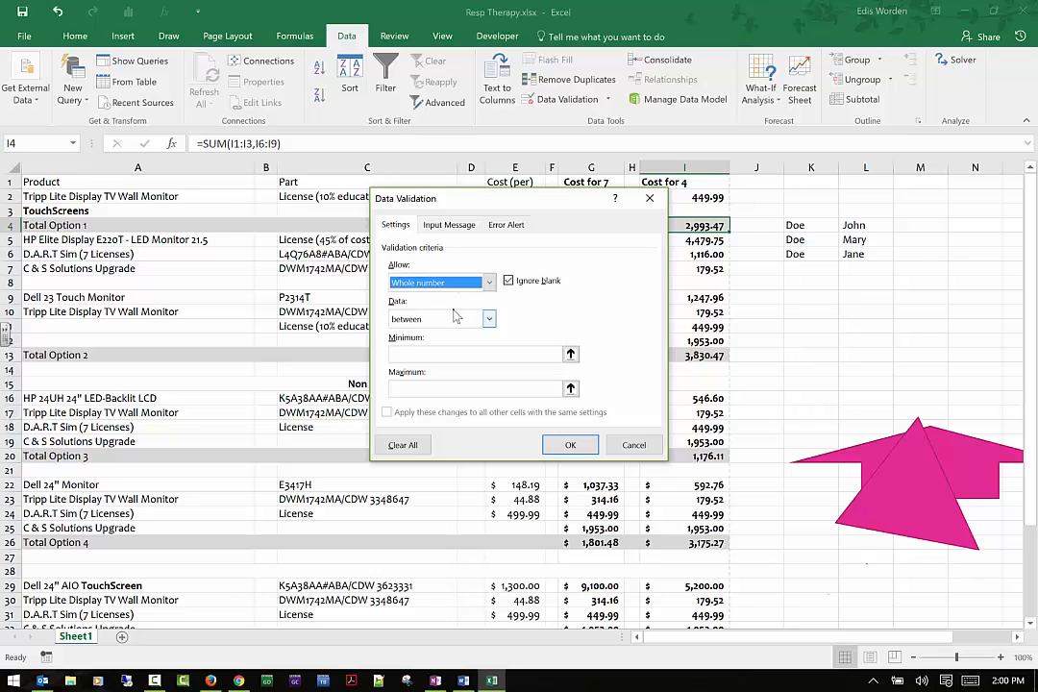
left_click(474, 352)
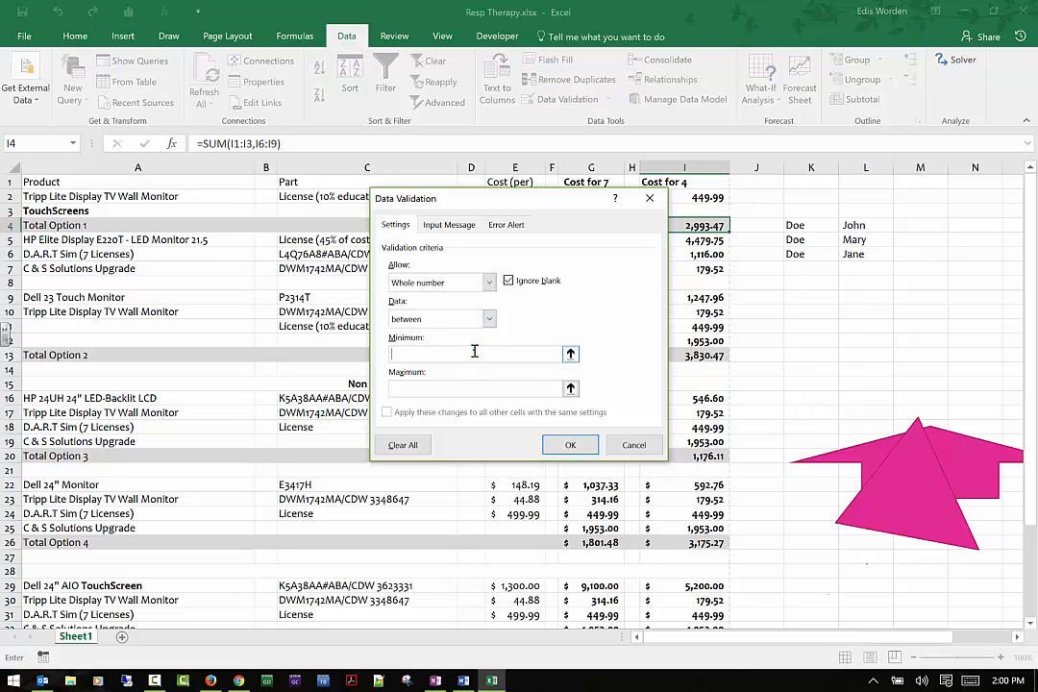
left_click(473, 351)
left_click(531, 389)
left_click(584, 443)
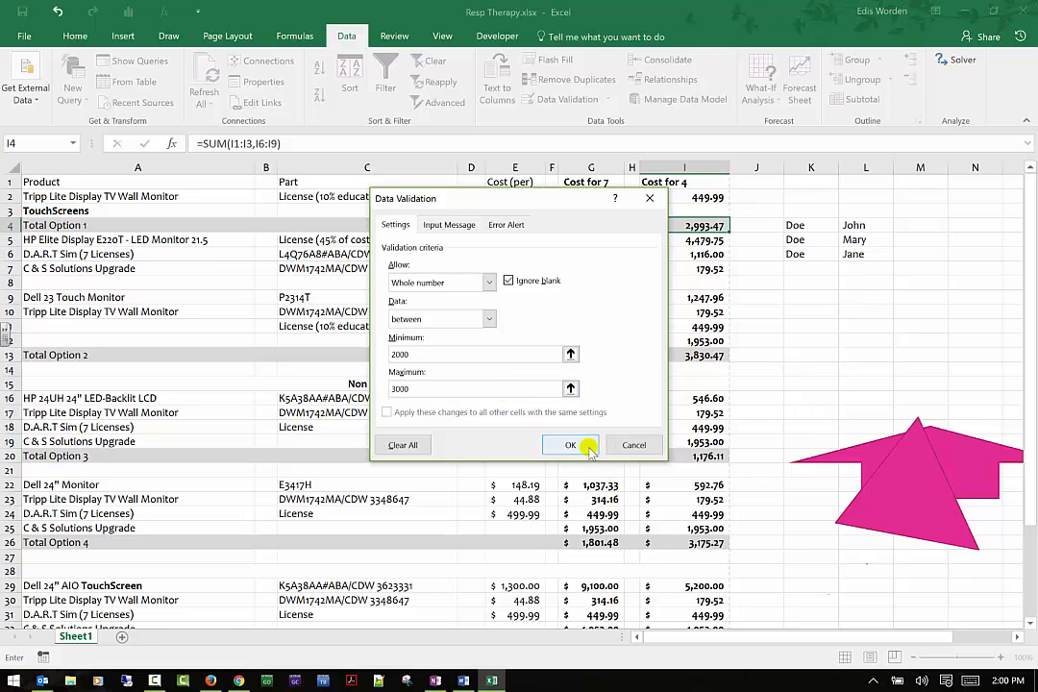
Step: Test the validation rule by trying to enter 5000 in I4, and cancel the entry
left_click(676, 224)
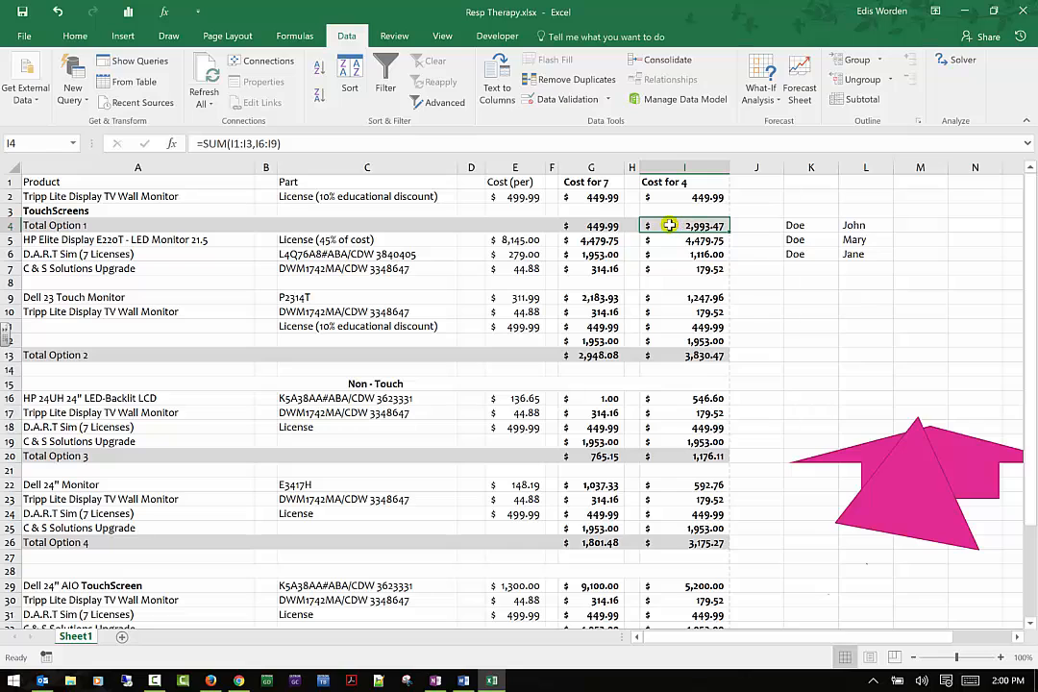
type("5000")
key("Return")
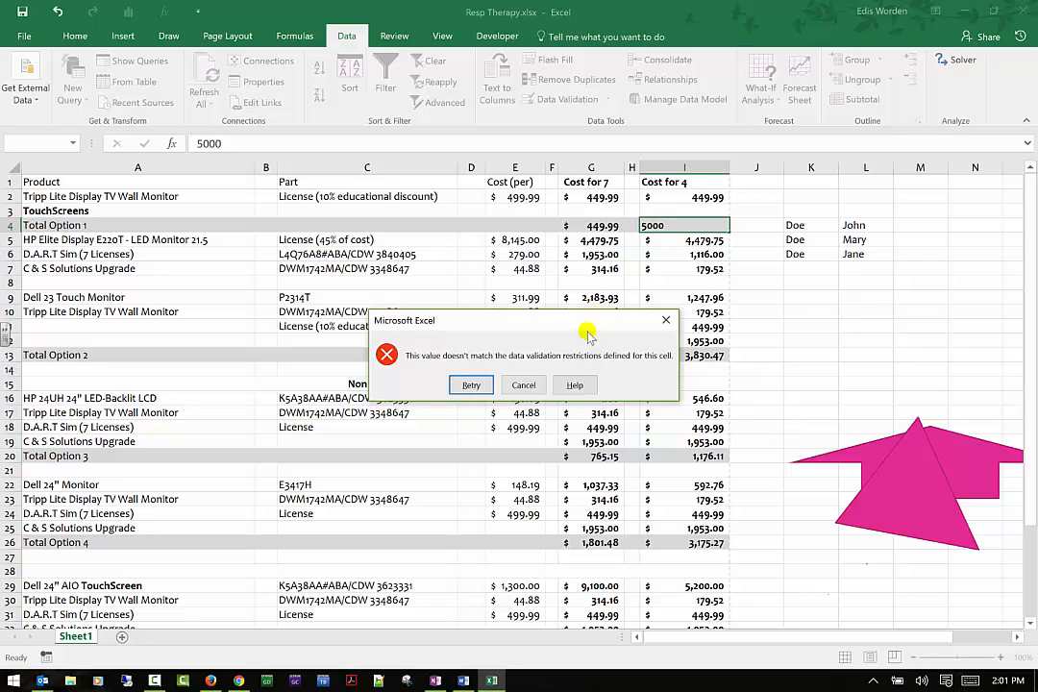
left_click(524, 384)
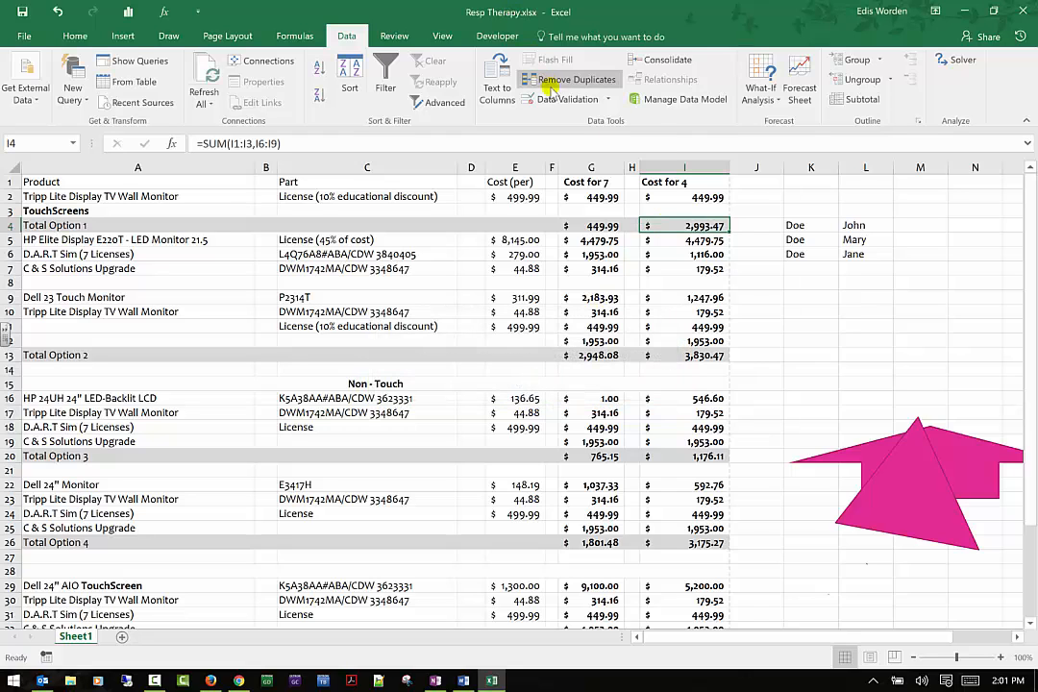
Step: Circle the invalid data on the worksheet and clear the validation circles
left_click(608, 99)
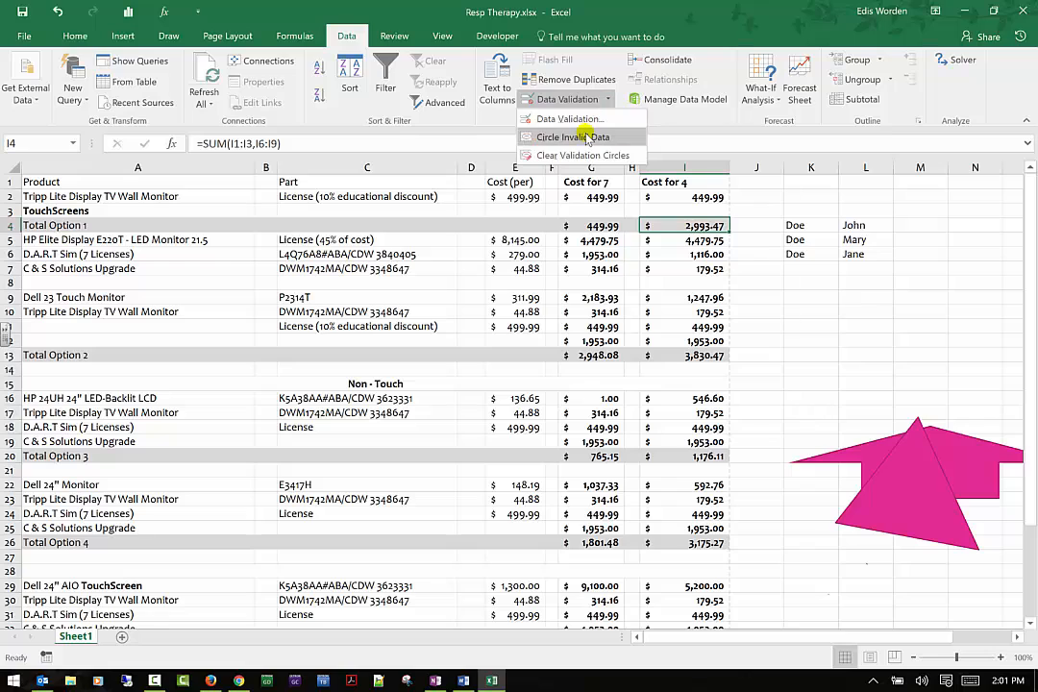
left_click(588, 137)
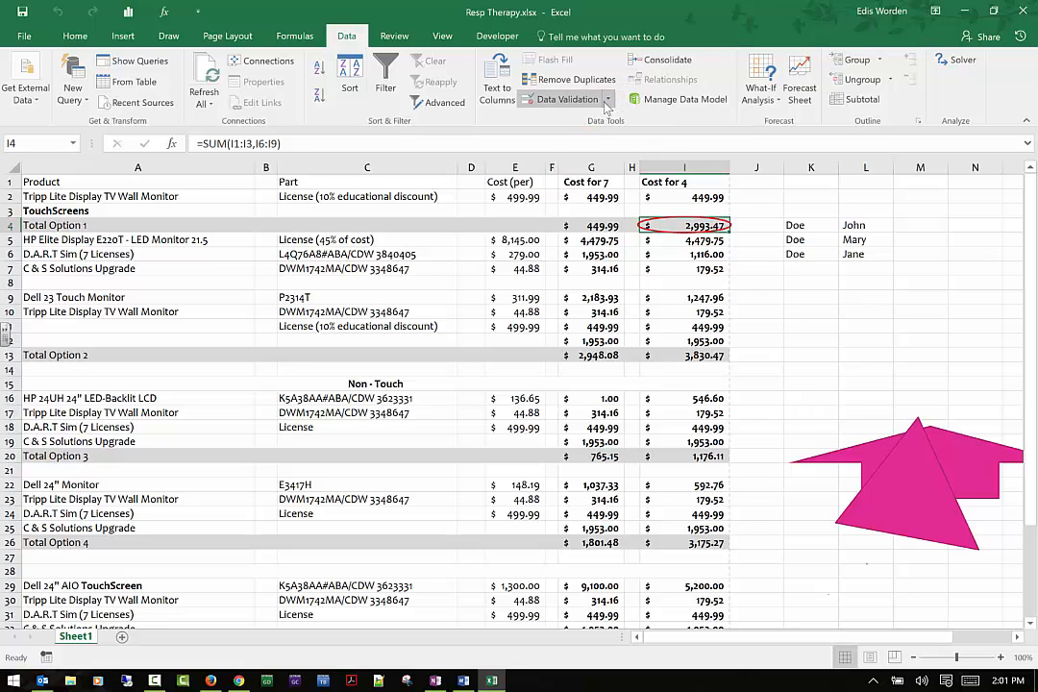
left_click(607, 99)
left_click(577, 155)
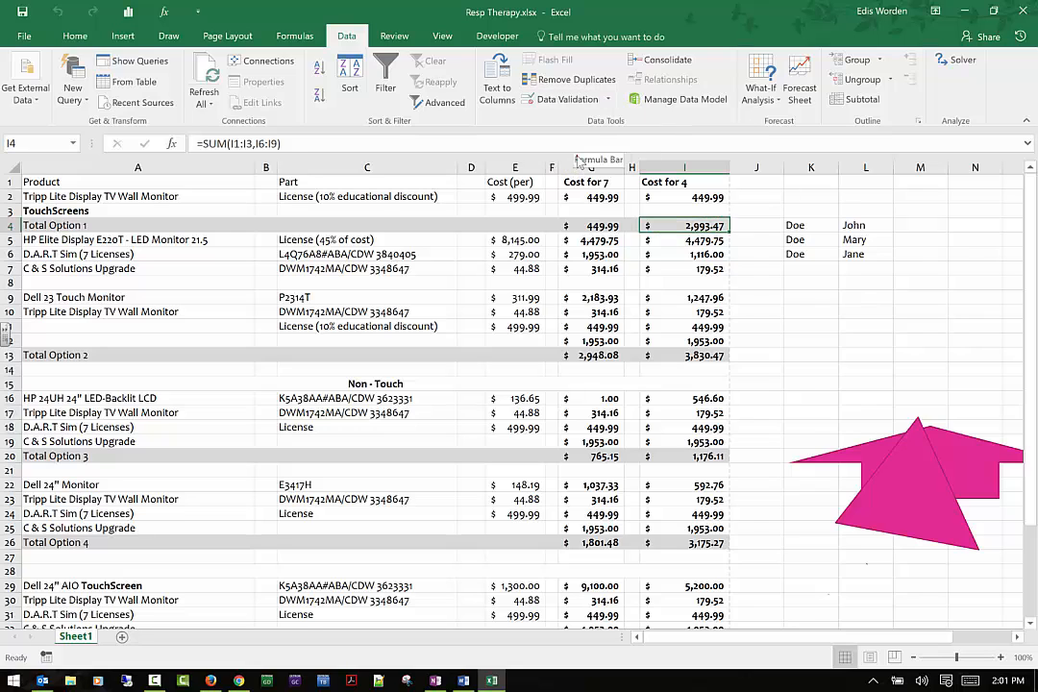
Step: Try to consolidate the names in K4:L4 in place with the Count function, adding Sheet1!$K$4:$L$4 as the reference
left_click(792, 224)
left_click_drag(791, 224, 885, 229)
left_click(668, 60)
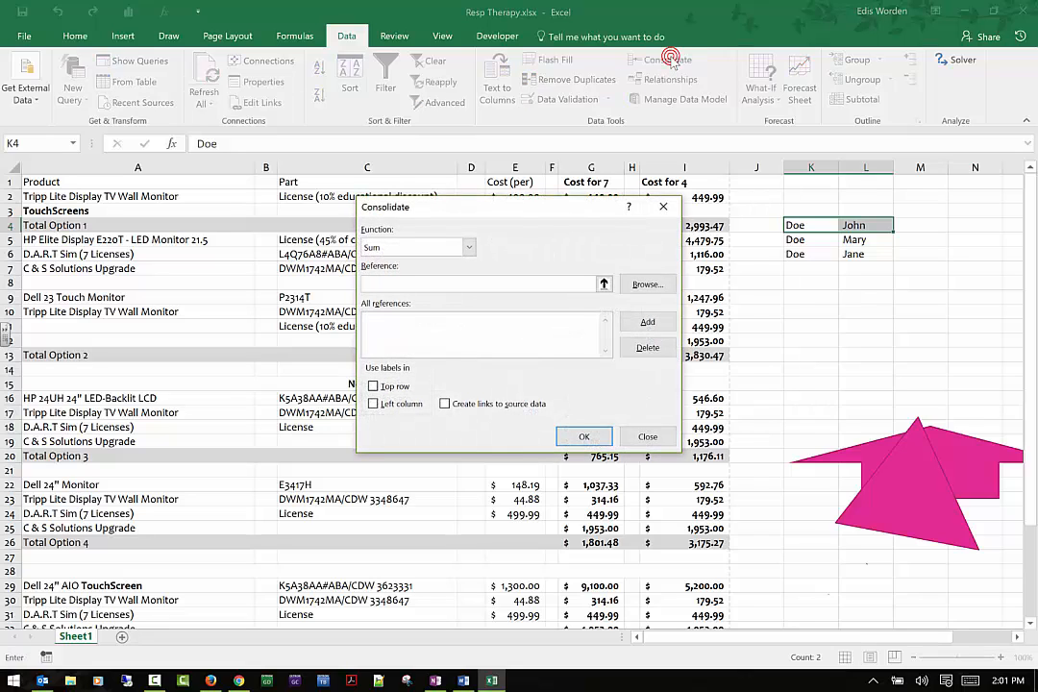
left_click(469, 247)
left_click(452, 274)
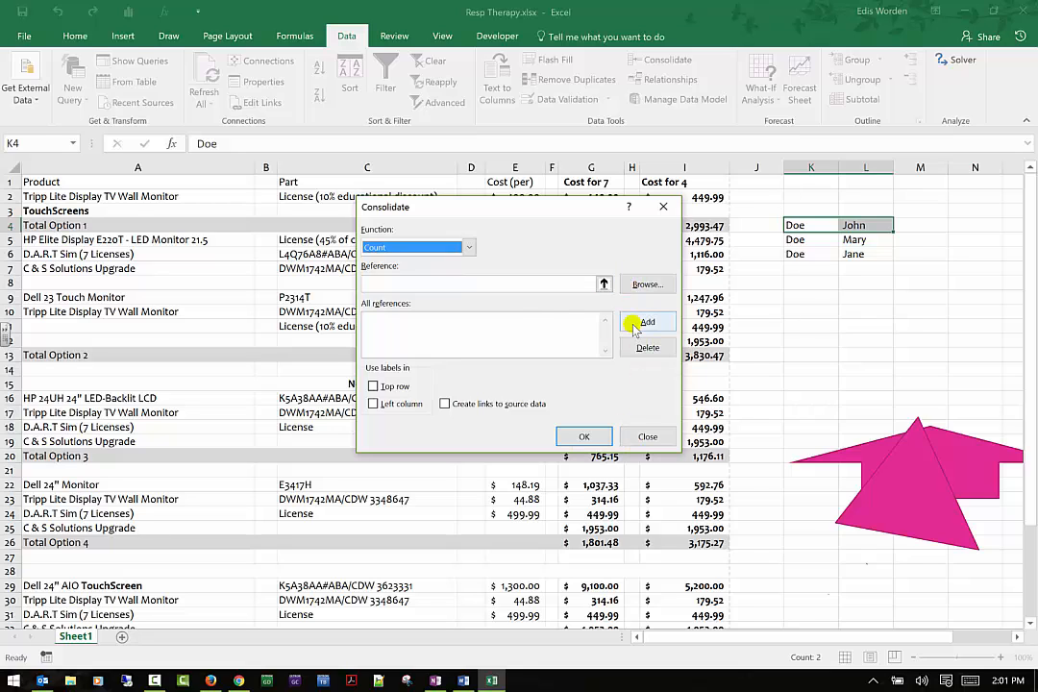
left_click(604, 284)
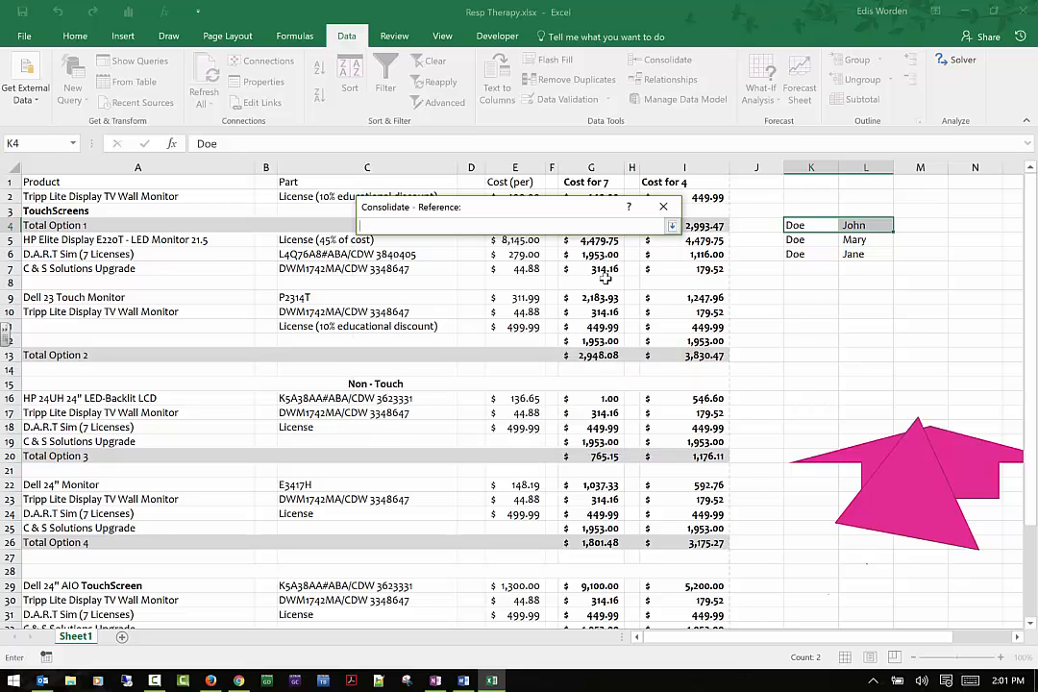
left_click_drag(796, 225, 856, 225)
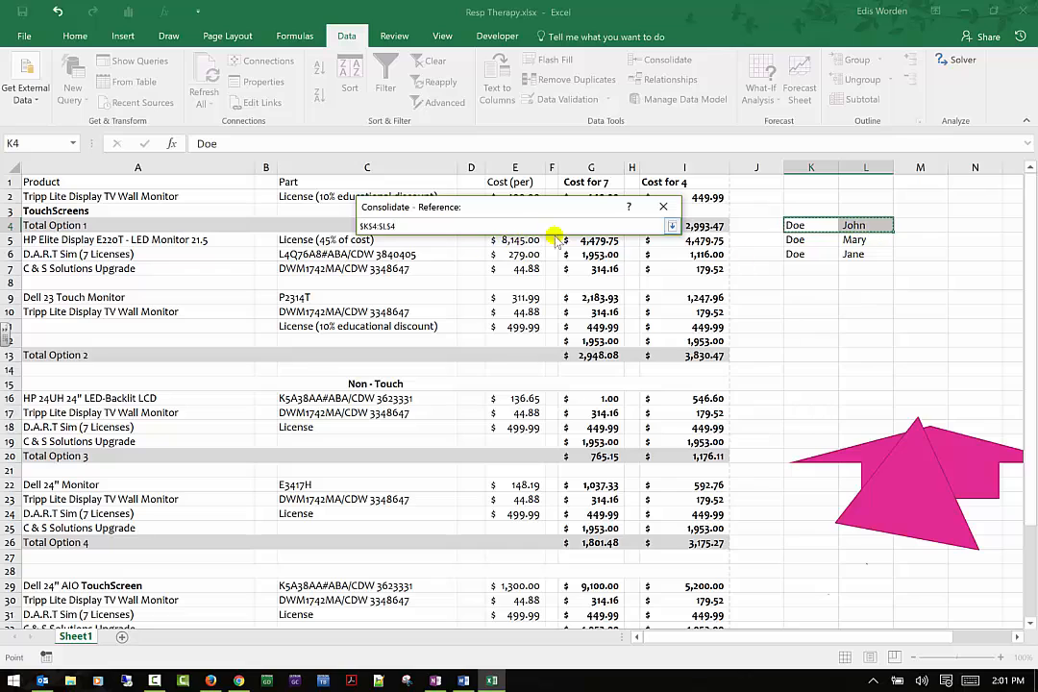
left_click(670, 226)
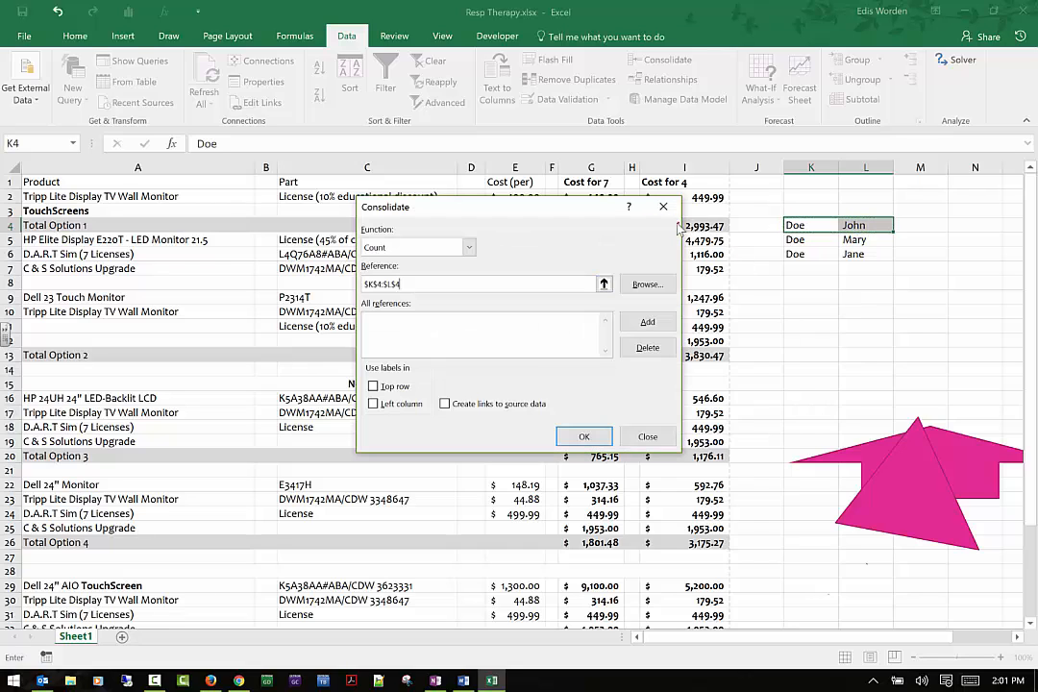
left_click(647, 323)
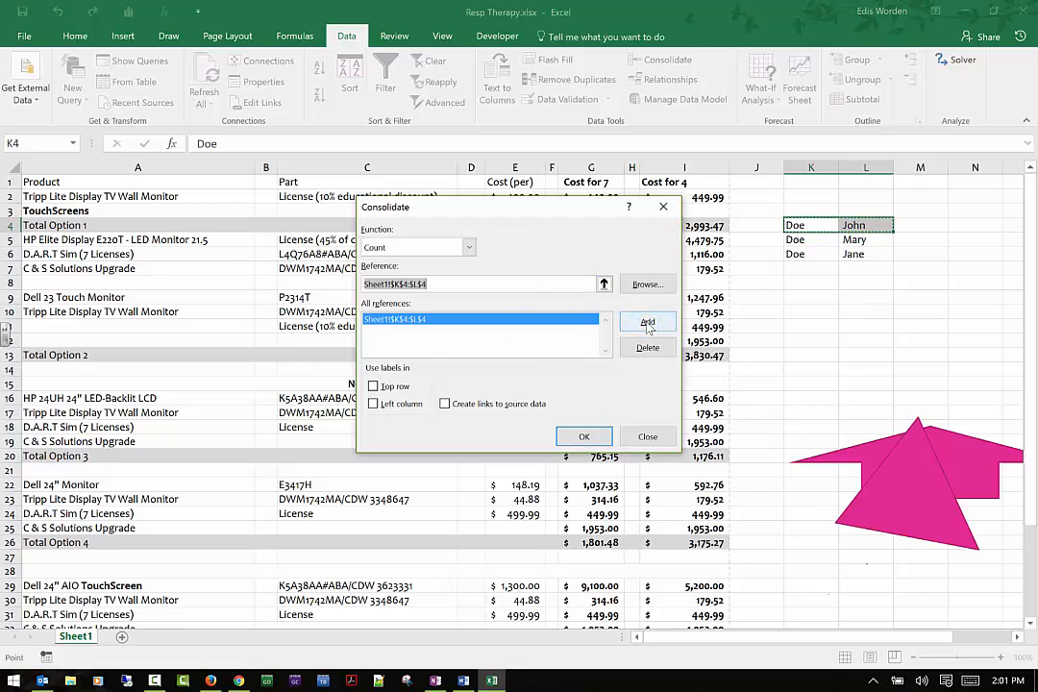
left_click(585, 435)
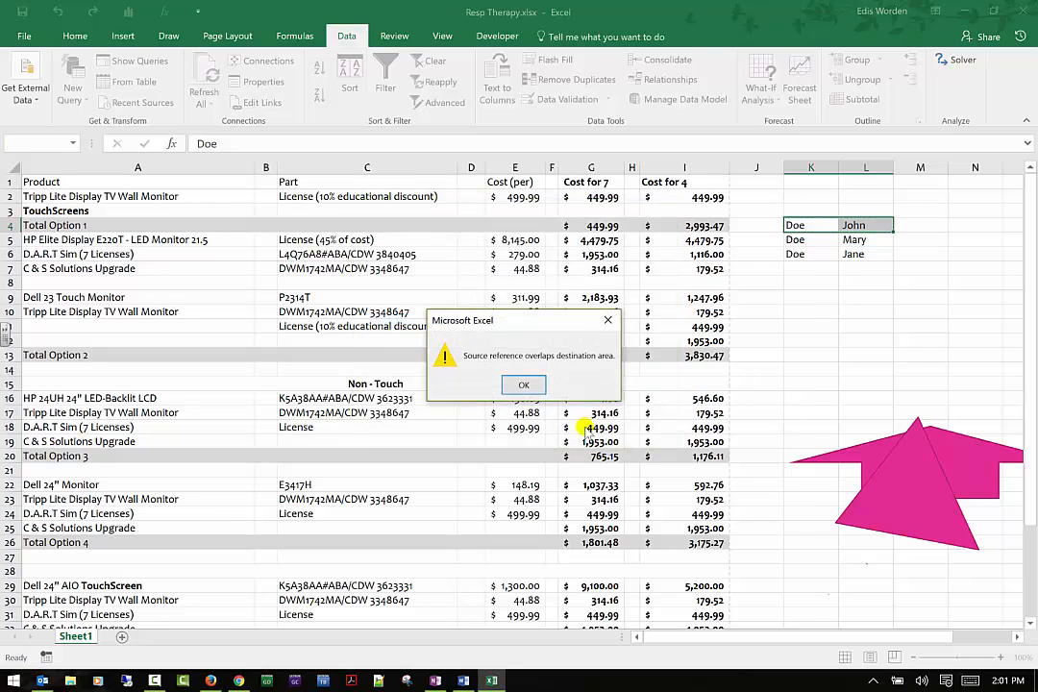
left_click(520, 383)
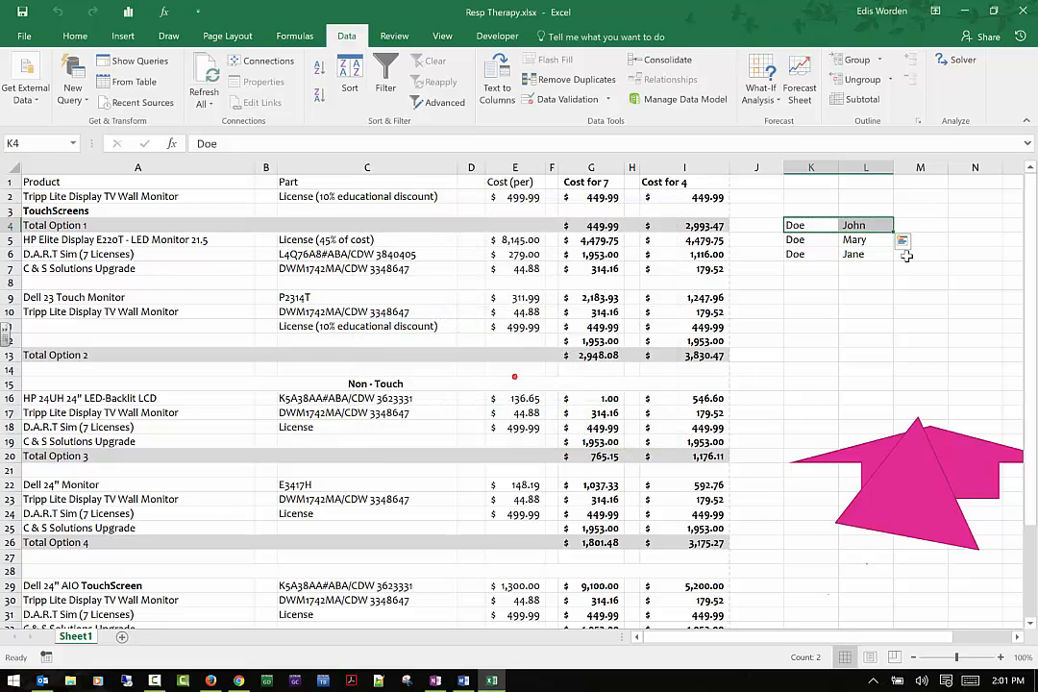
left_click(856, 246)
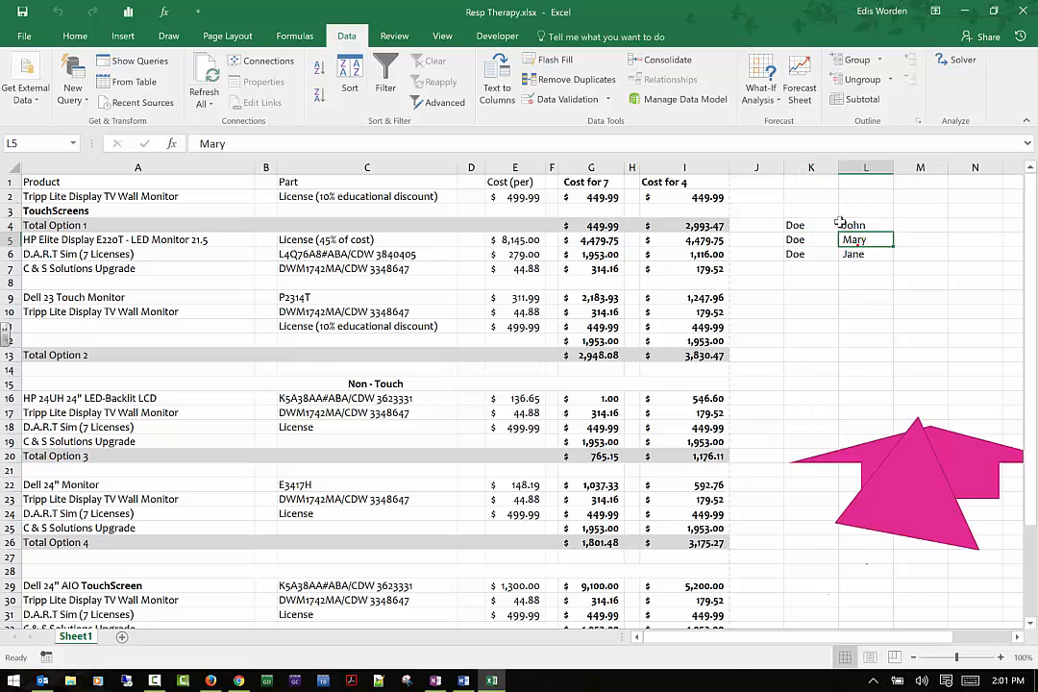
left_click(827, 284)
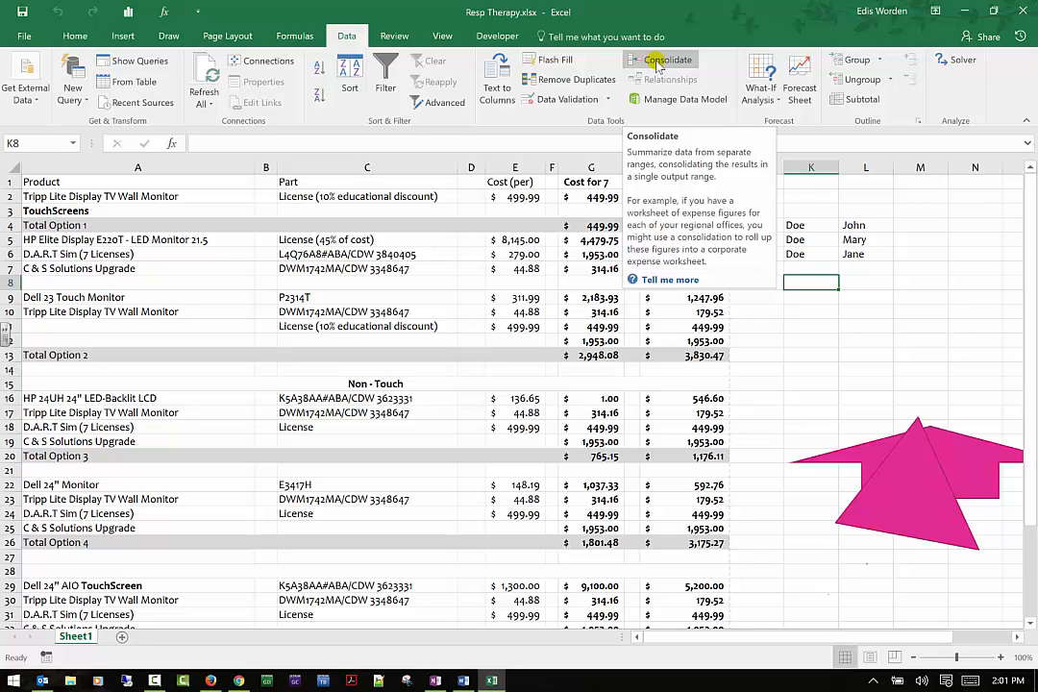
left_click(870, 355)
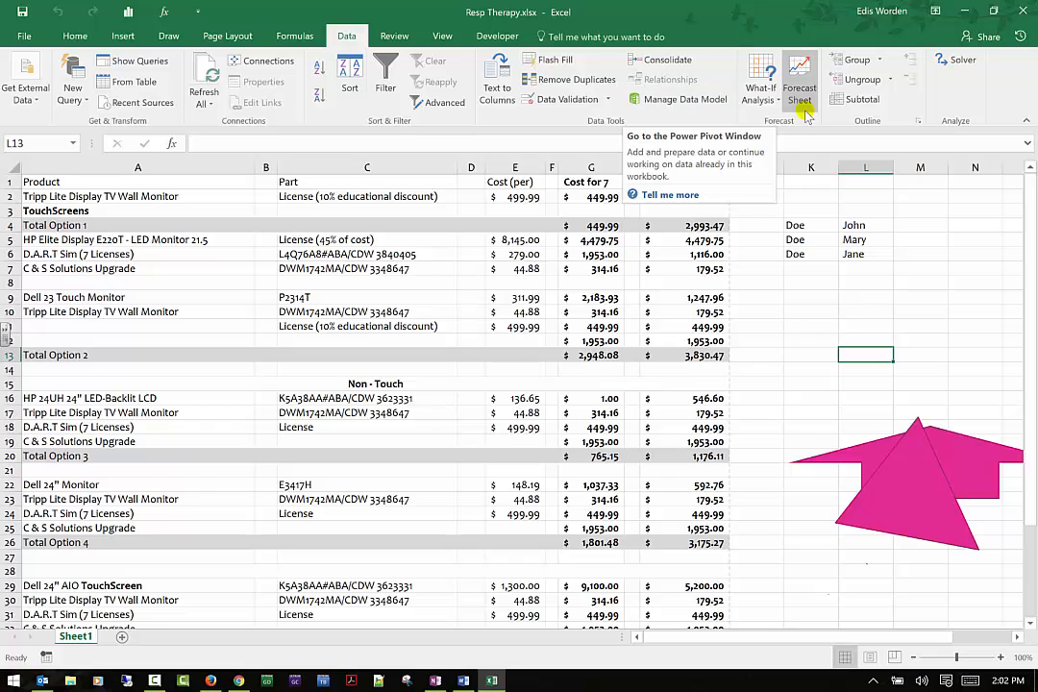
Step: Try a Goal Seek that sets empty cell L13 to 7000 by changing I10, and cancel it
left_click(777, 103)
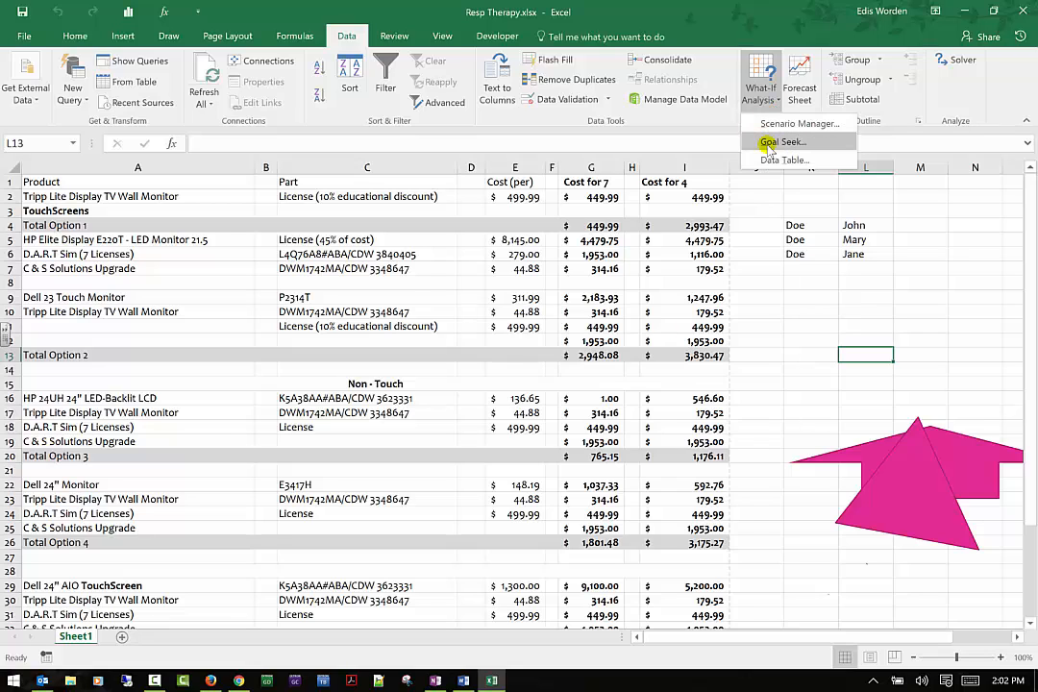
left_click(773, 142)
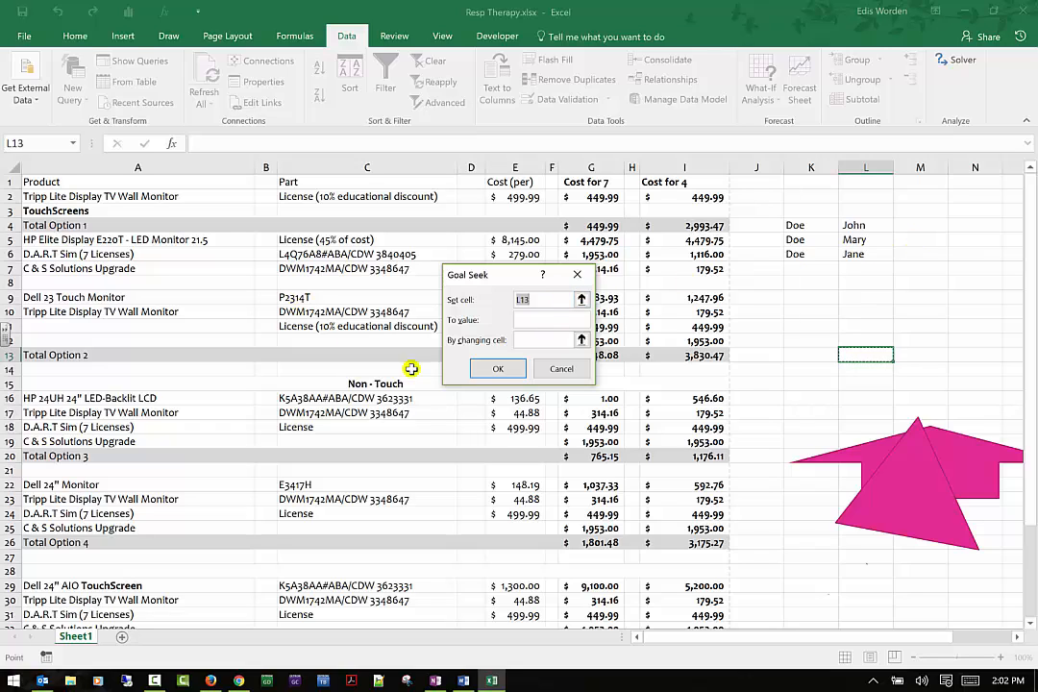
left_click(540, 320)
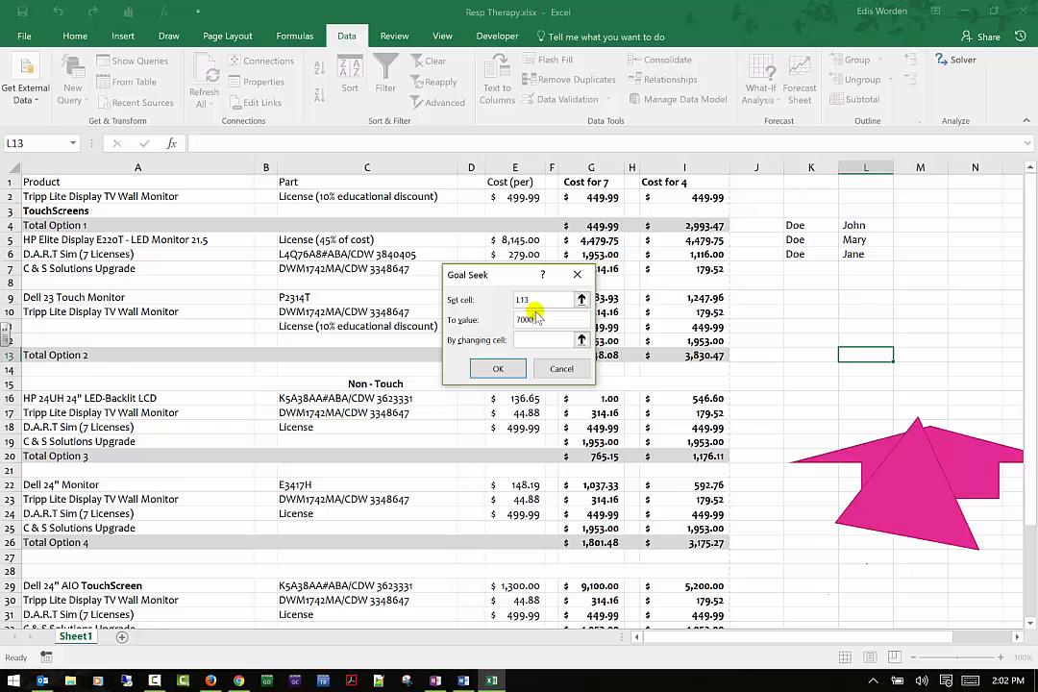
left_click(581, 339)
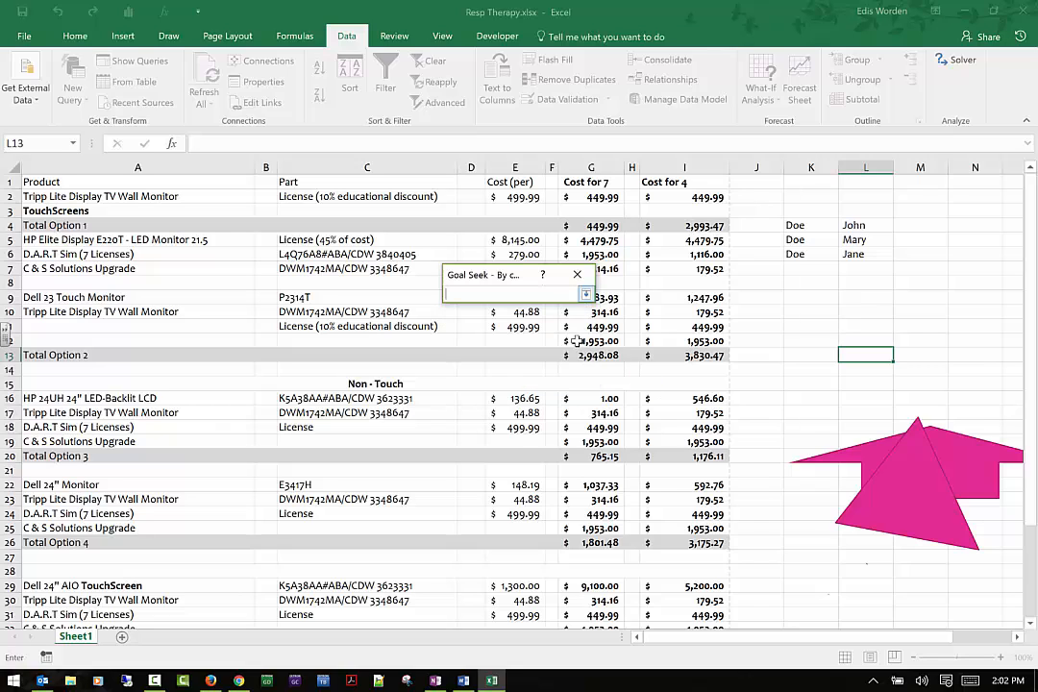
left_click(689, 312)
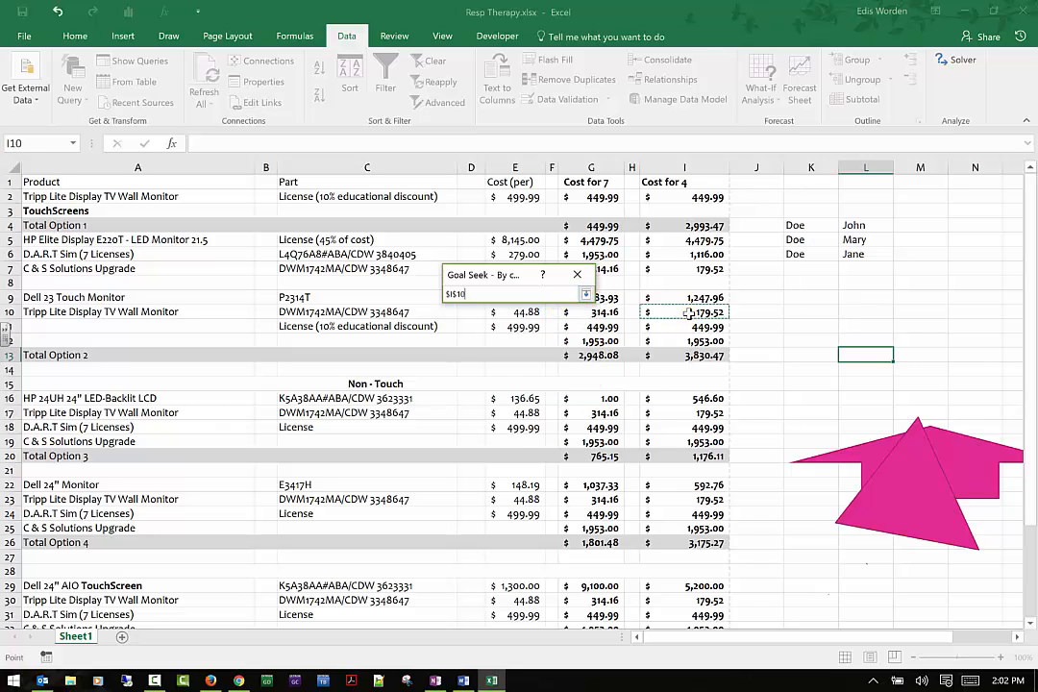
left_click(586, 294)
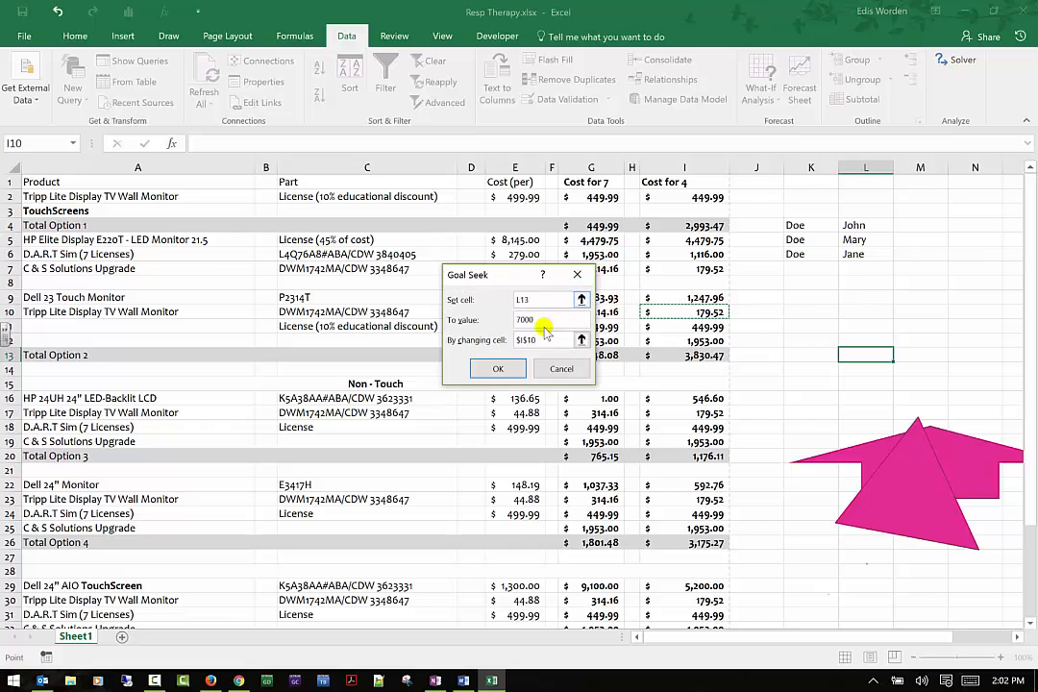
left_click(498, 368)
left_click(503, 383)
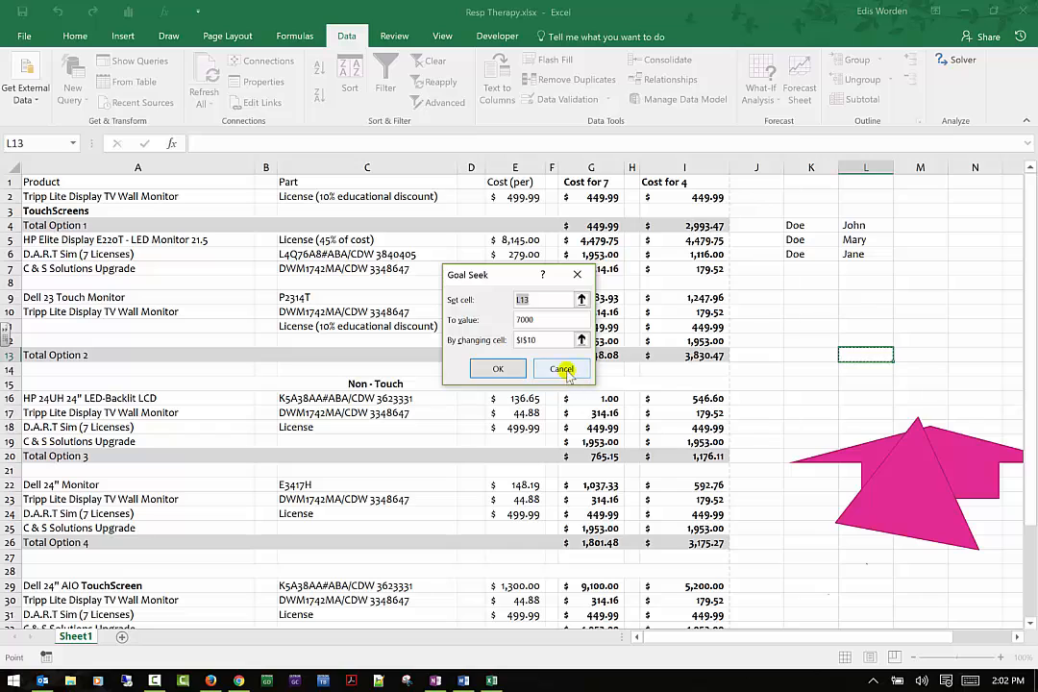
left_click(563, 370)
Step: Try a Goal Seek that sets empty cell K13 to 7000 by changing I13, and cancel it
left_click(701, 355)
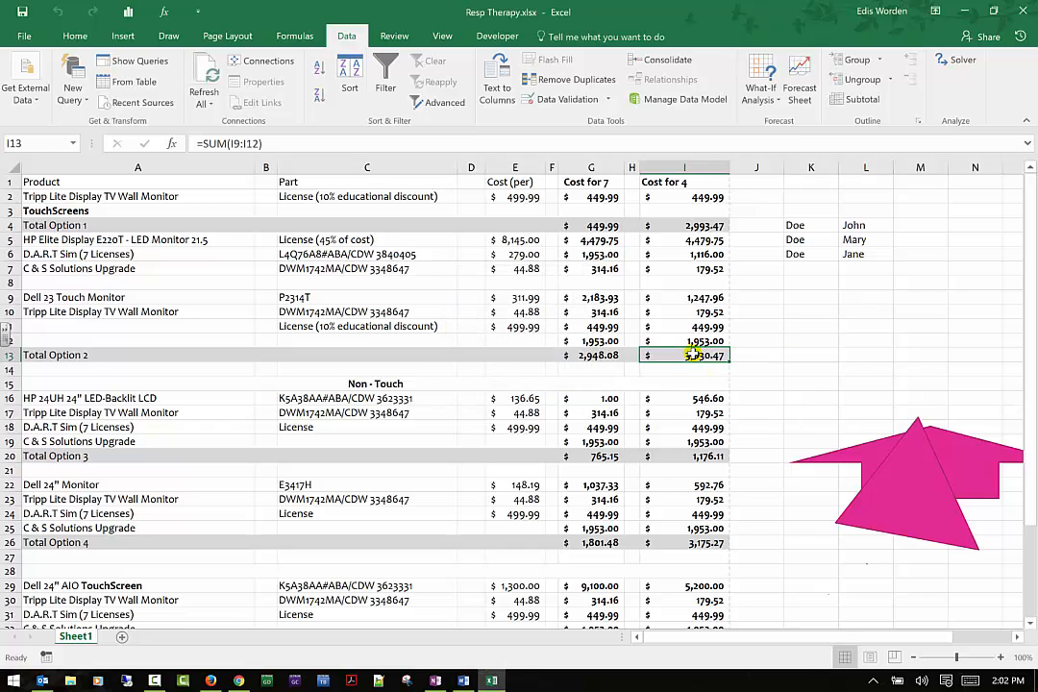
left_click(818, 361)
left_click(760, 88)
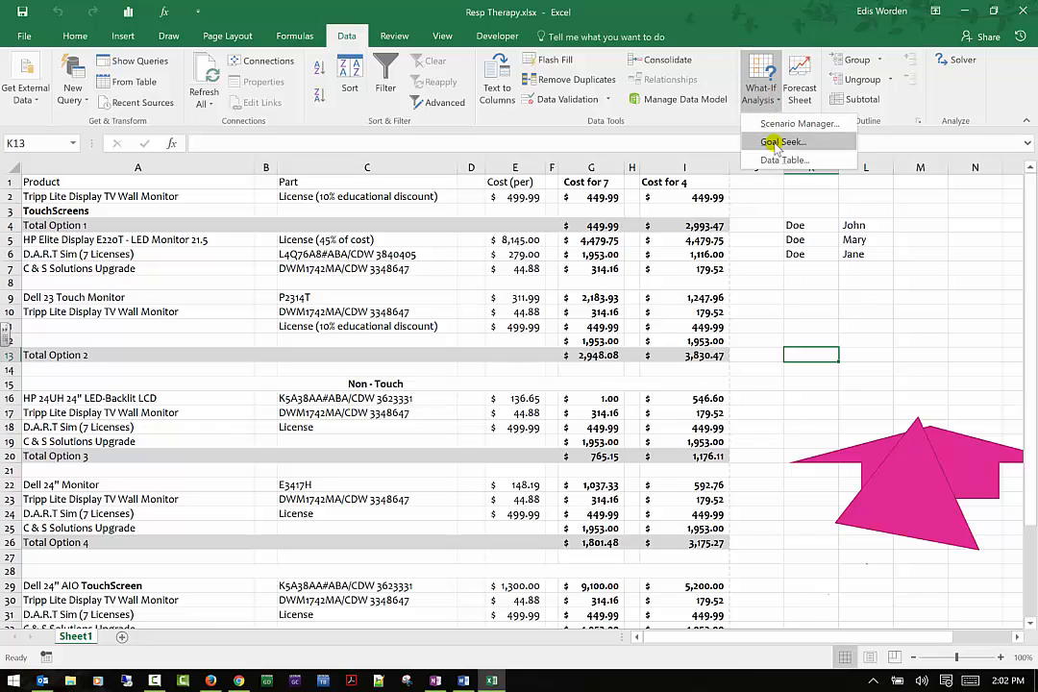
left_click(776, 142)
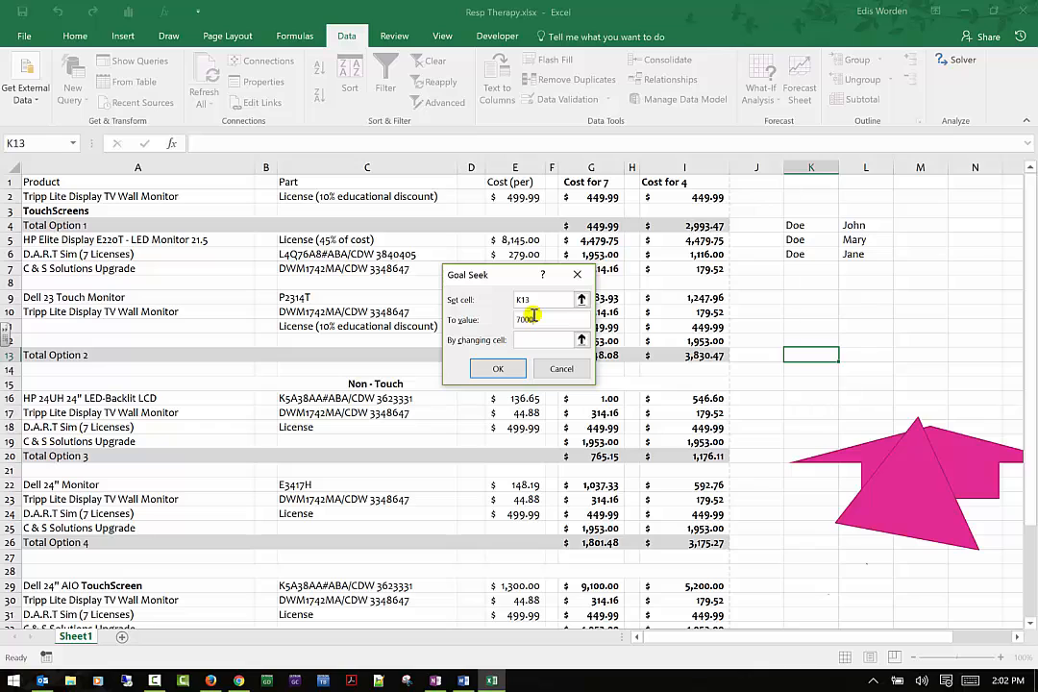
left_click(533, 318)
type("7000")
left_click(581, 339)
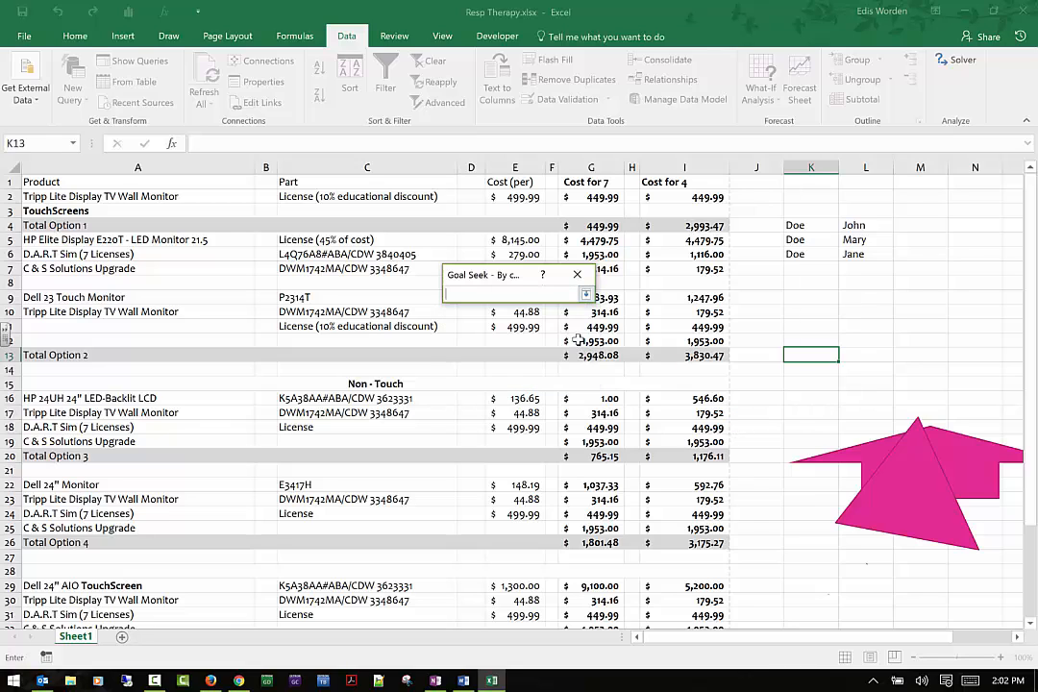
left_click(702, 356)
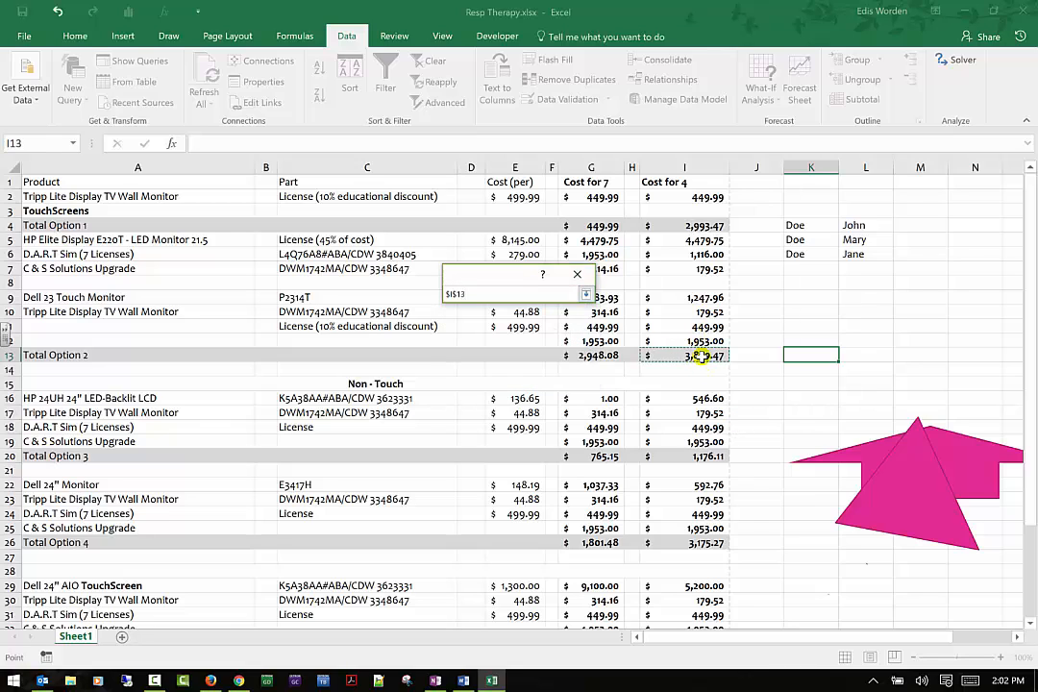
key("Return")
left_click(507, 369)
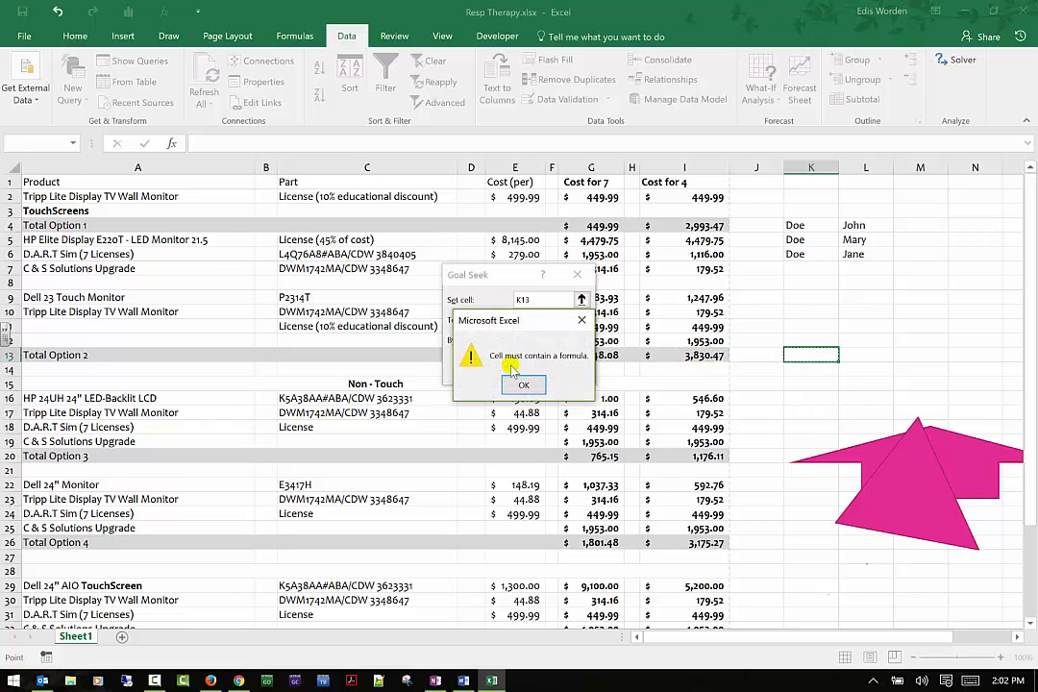
left_click(524, 384)
left_click(811, 356)
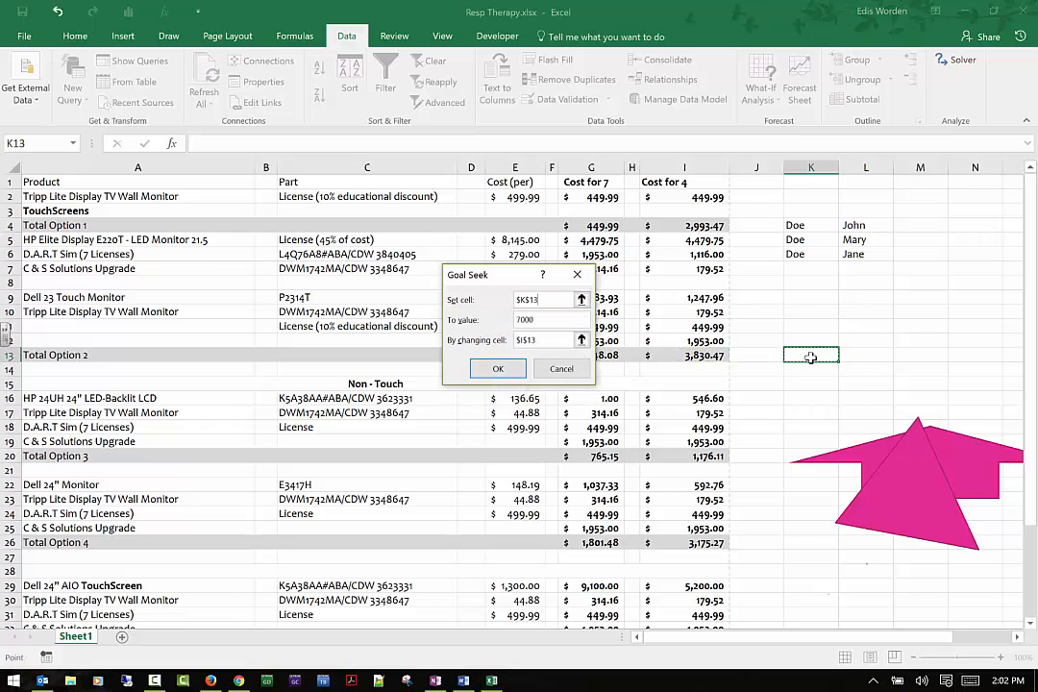
left_click(560, 368)
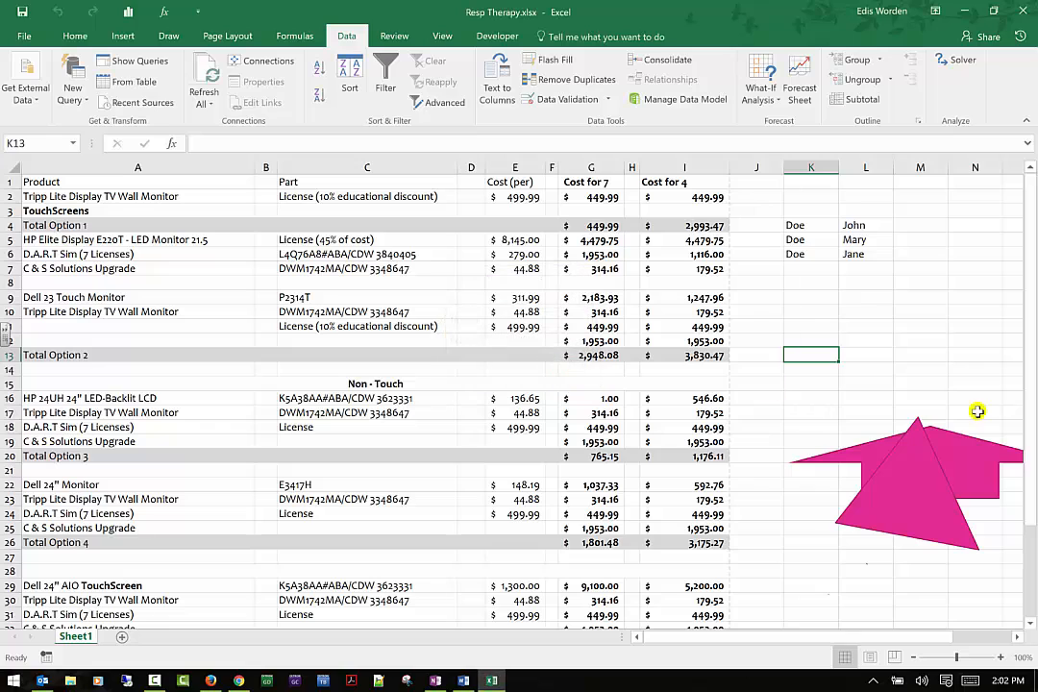
Step: Try a Goal Seek that sets the Total Option 2 cell I13 to 7000 by changing G13
left_click(712, 356)
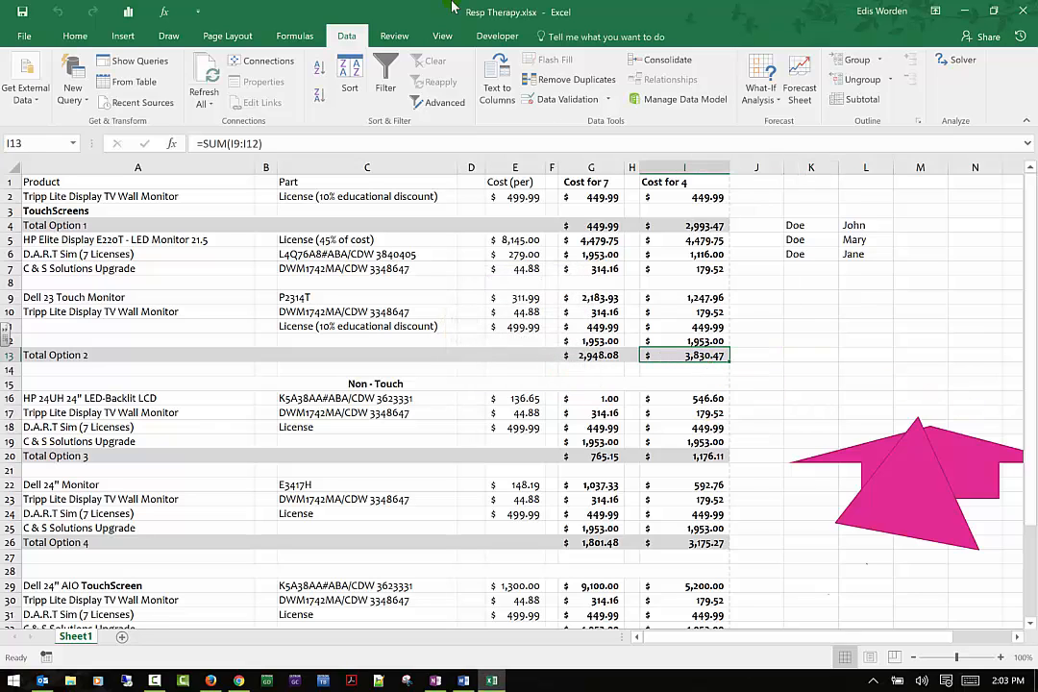
left_click(761, 94)
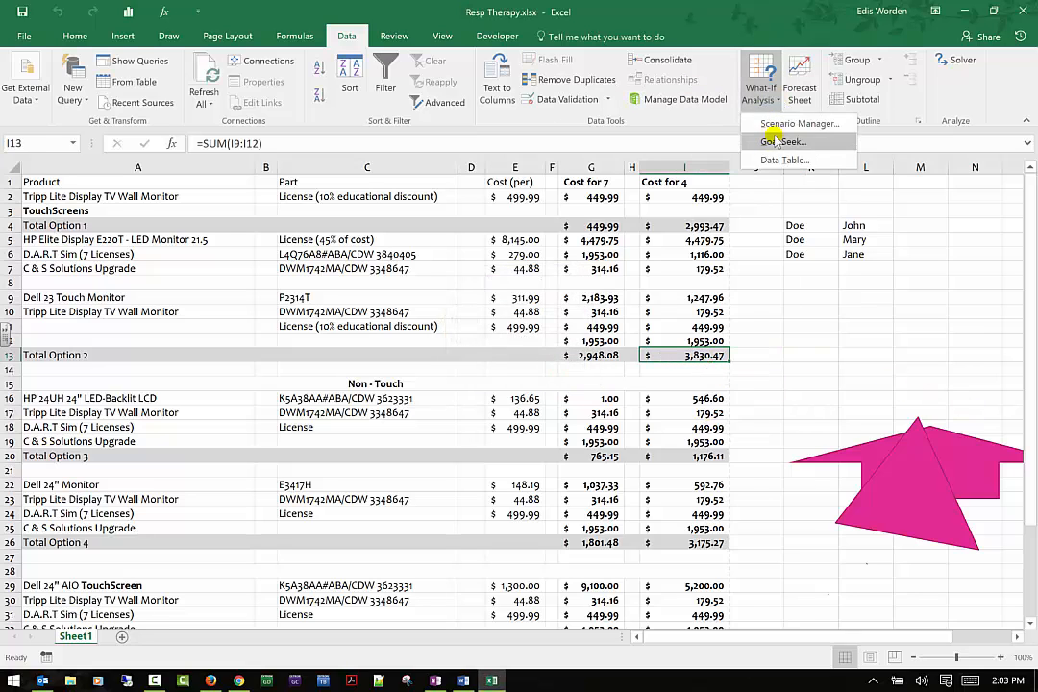
left_click(776, 141)
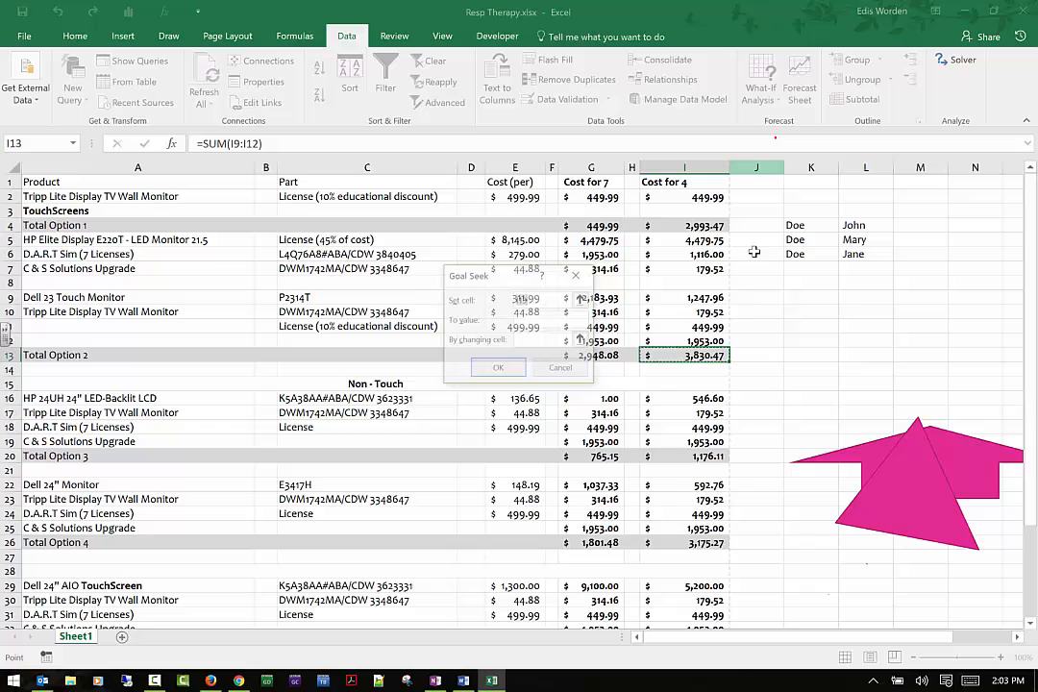
left_click(544, 320)
type("7000")
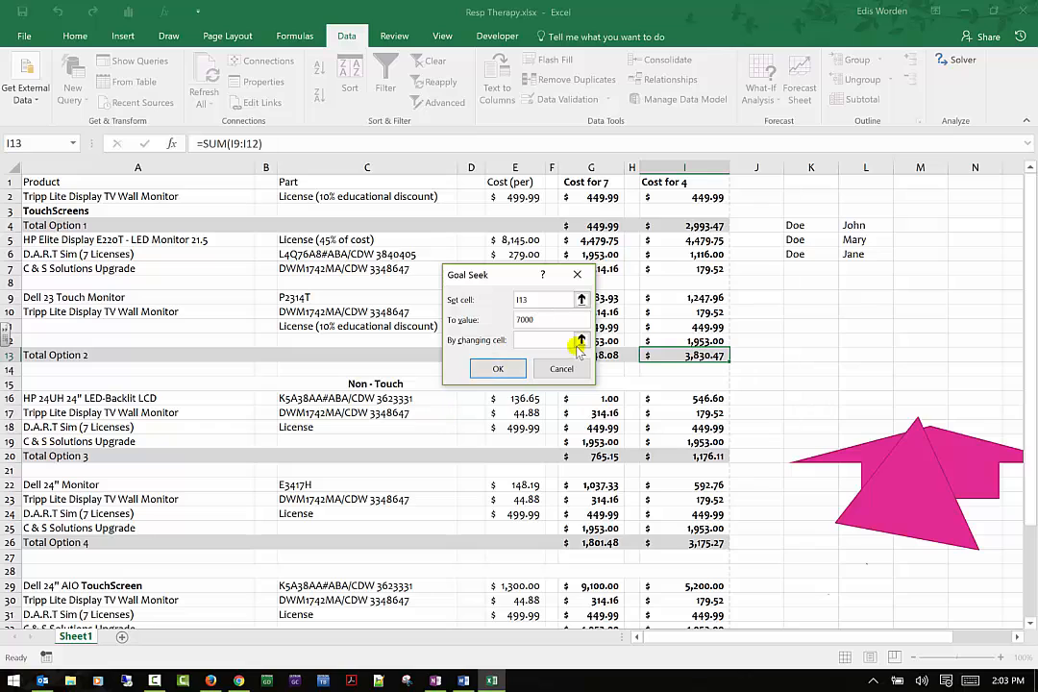
left_click(581, 342)
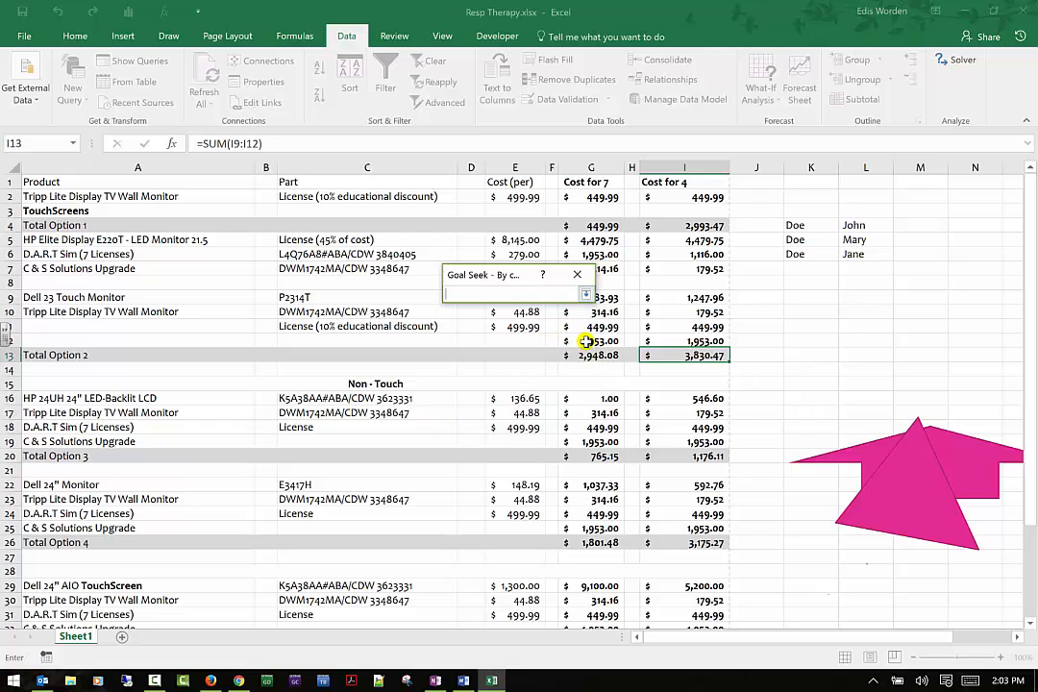
left_click(587, 354)
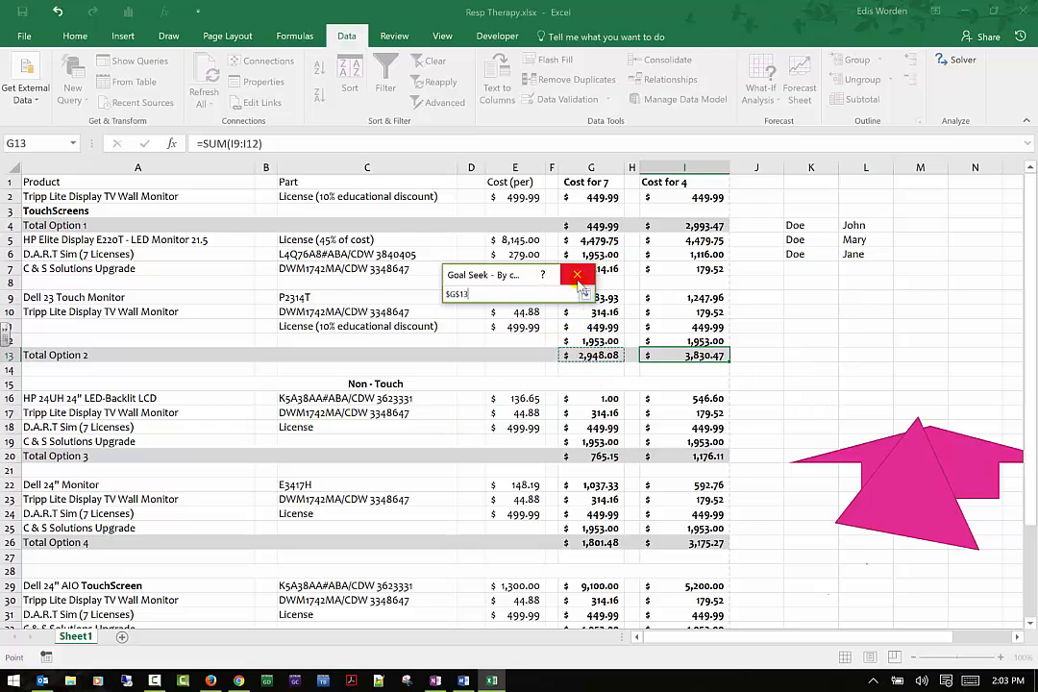
left_click(584, 293)
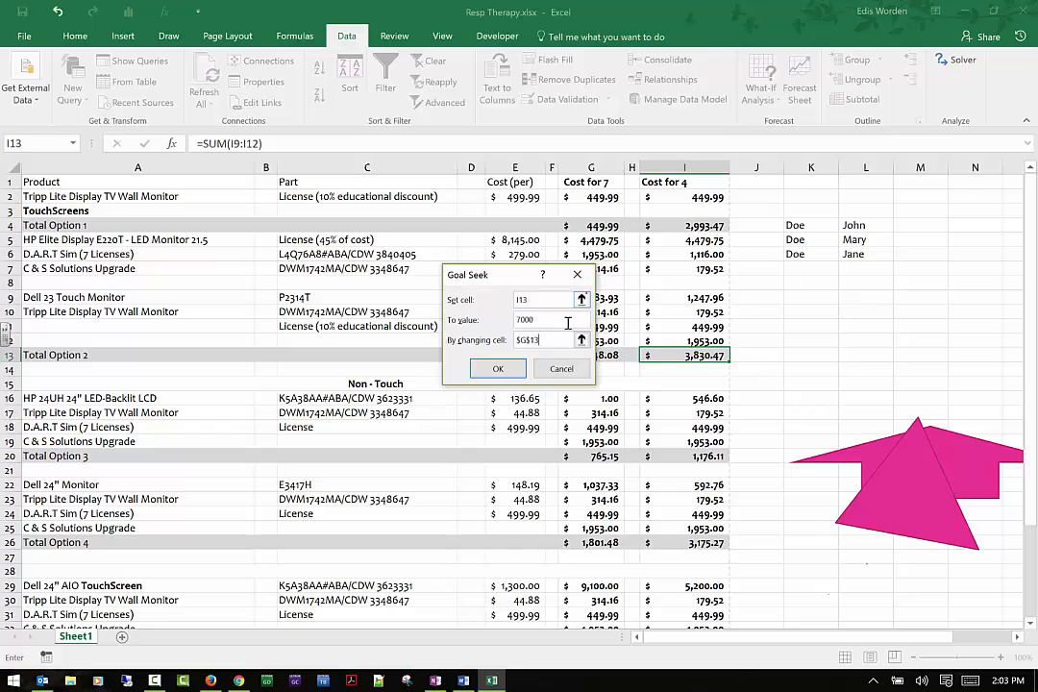
left_click(501, 371)
left_click(589, 384)
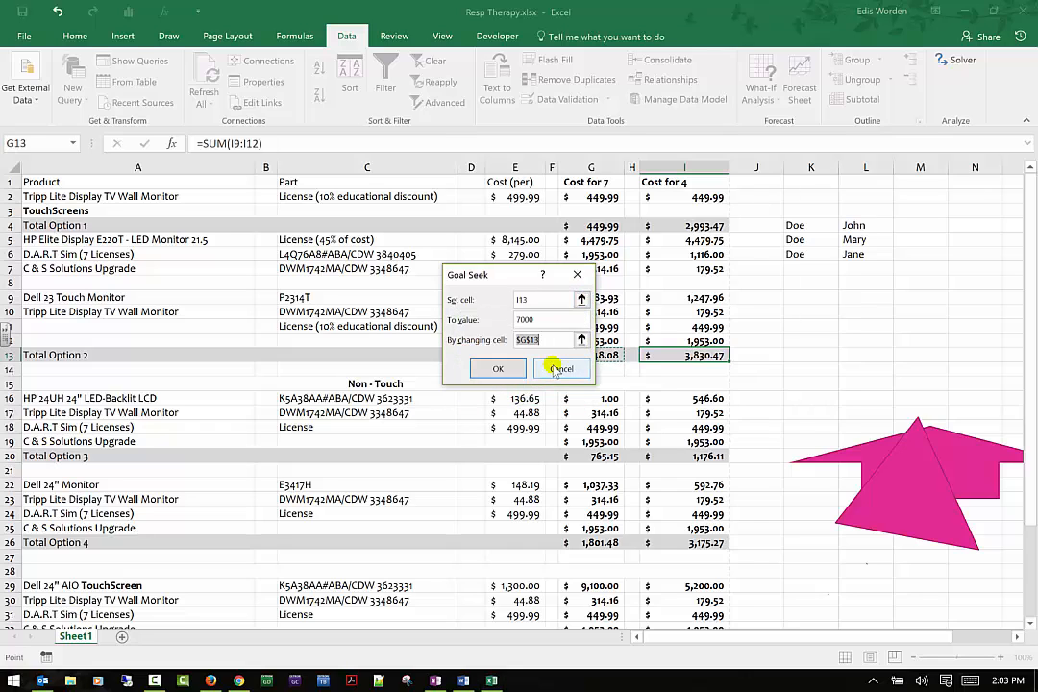
Step: Try the same Goal Seek on I13 with G12 as the changing cell, and cancel it
left_click(596, 342)
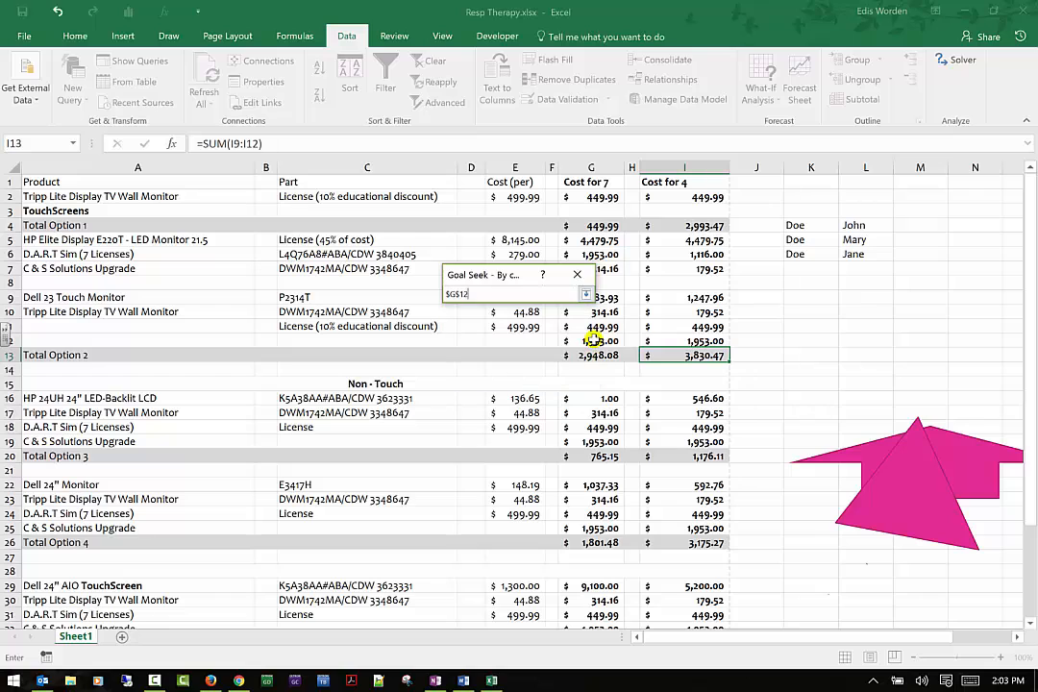
left_click(585, 293)
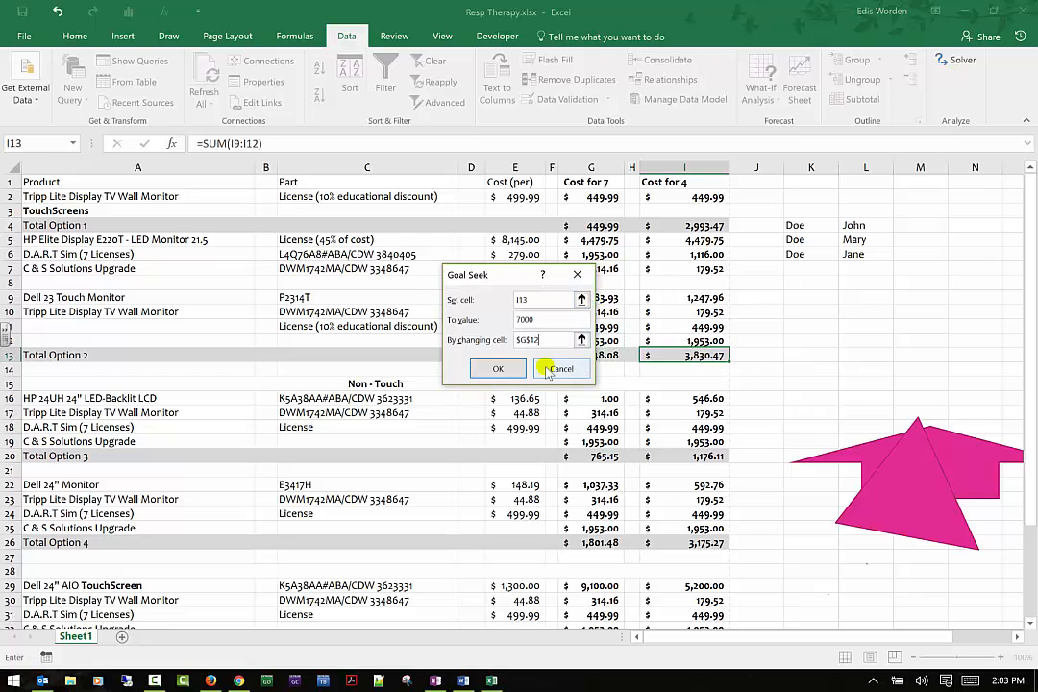
left_click(522, 362)
left_click(534, 447)
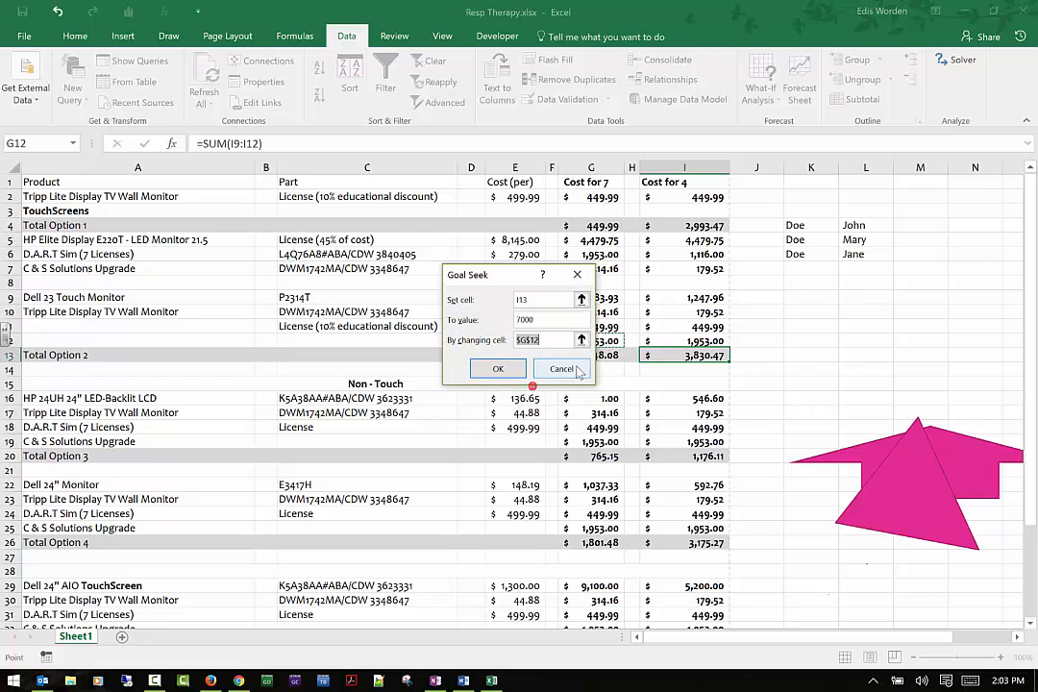
left_click(563, 369)
Step: Inspect the contents of cells G12 and G11 to find a suitable changing cell for Goal Seek
left_click(620, 356)
left_click(596, 342)
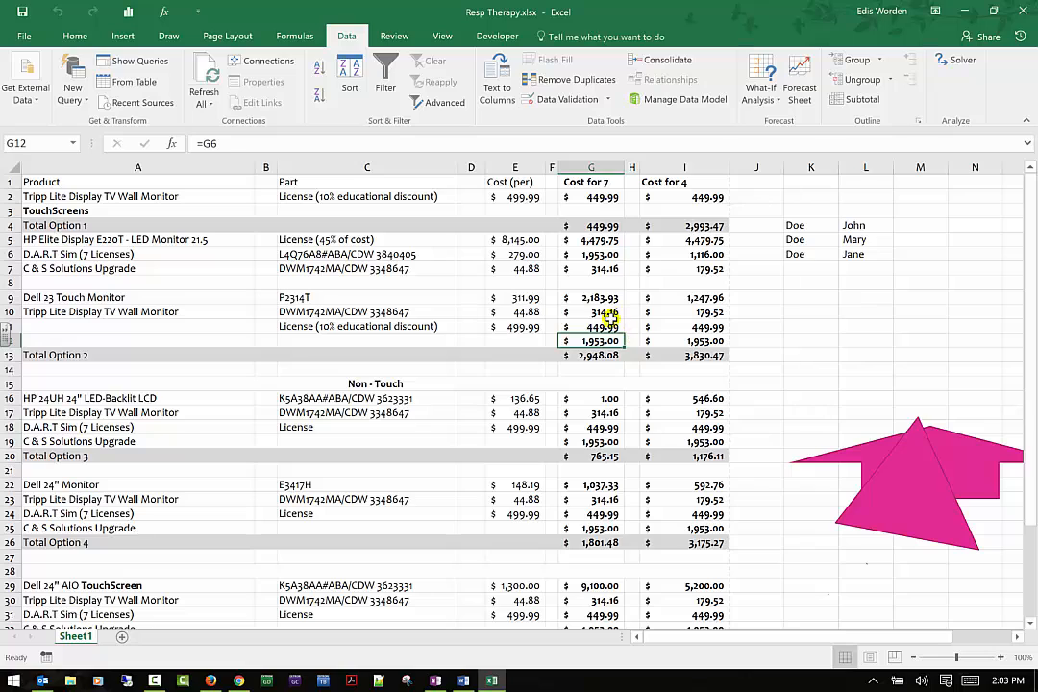
left_click(607, 325)
Step: Run a Goal Seek that sets the Total Option 2 cell I13 to 7000 by changing G11, and accept the outcome
left_click(678, 355)
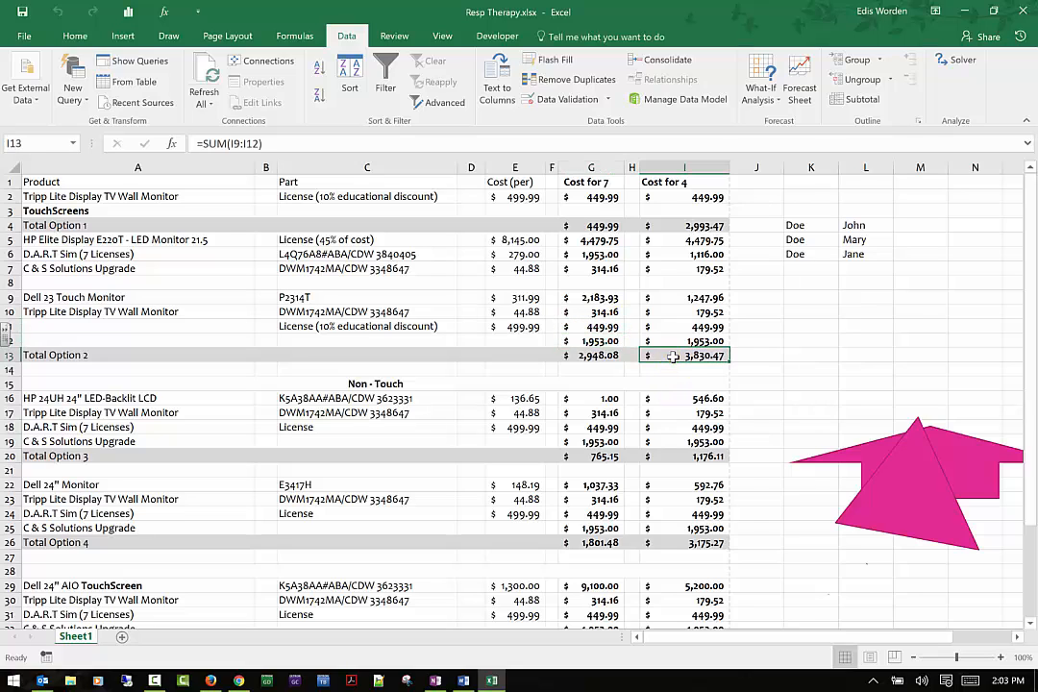
left_click(762, 85)
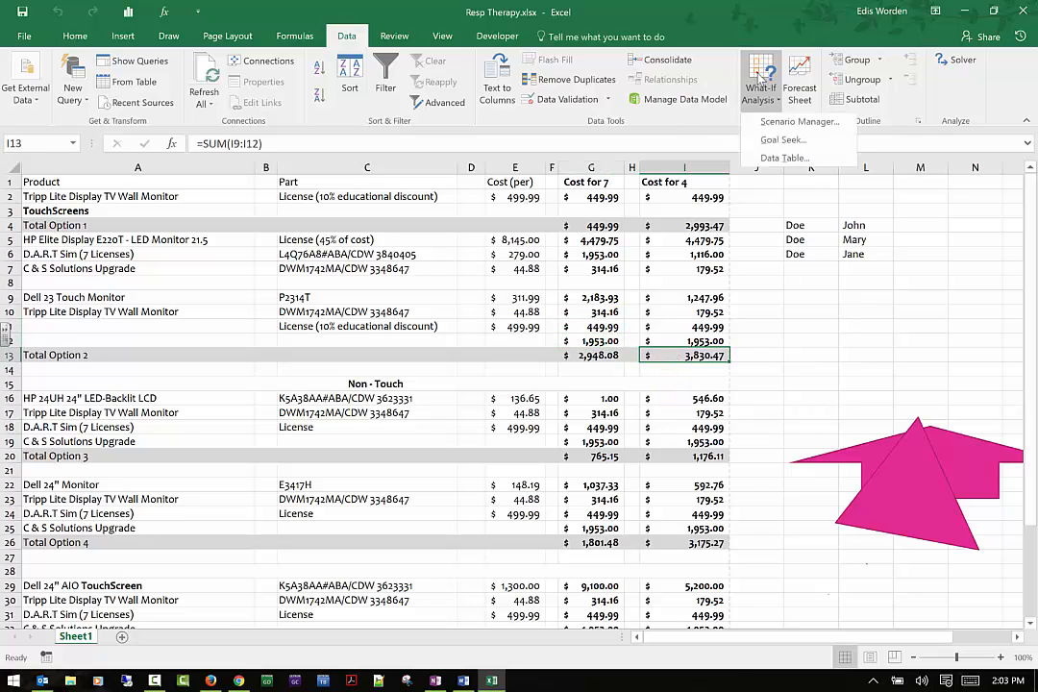
left_click(784, 140)
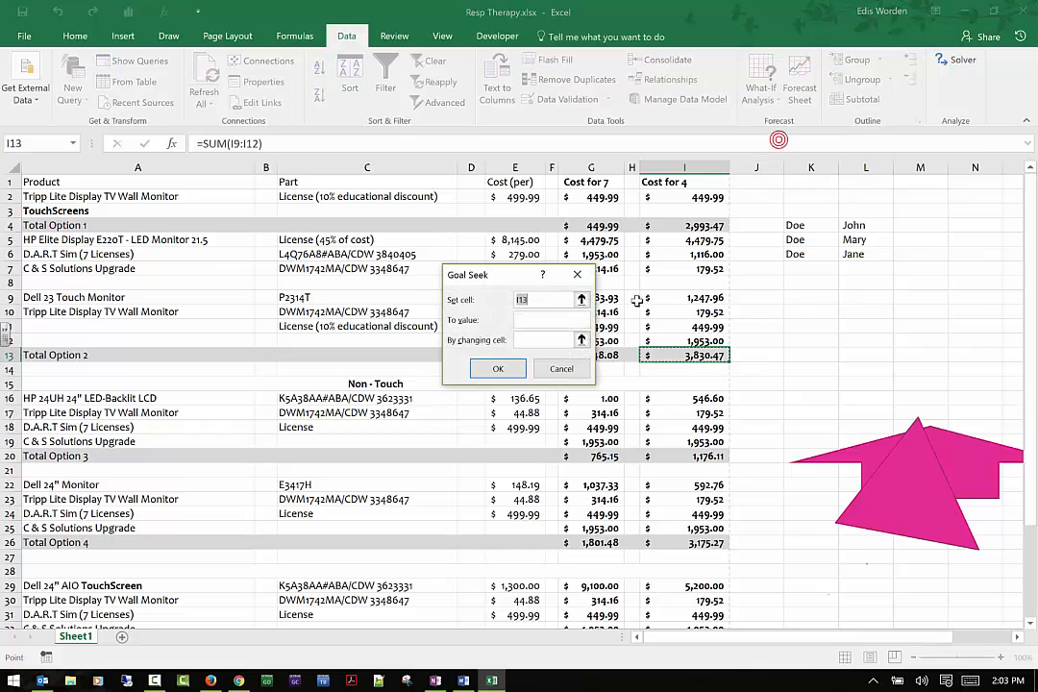
left_click(549, 319)
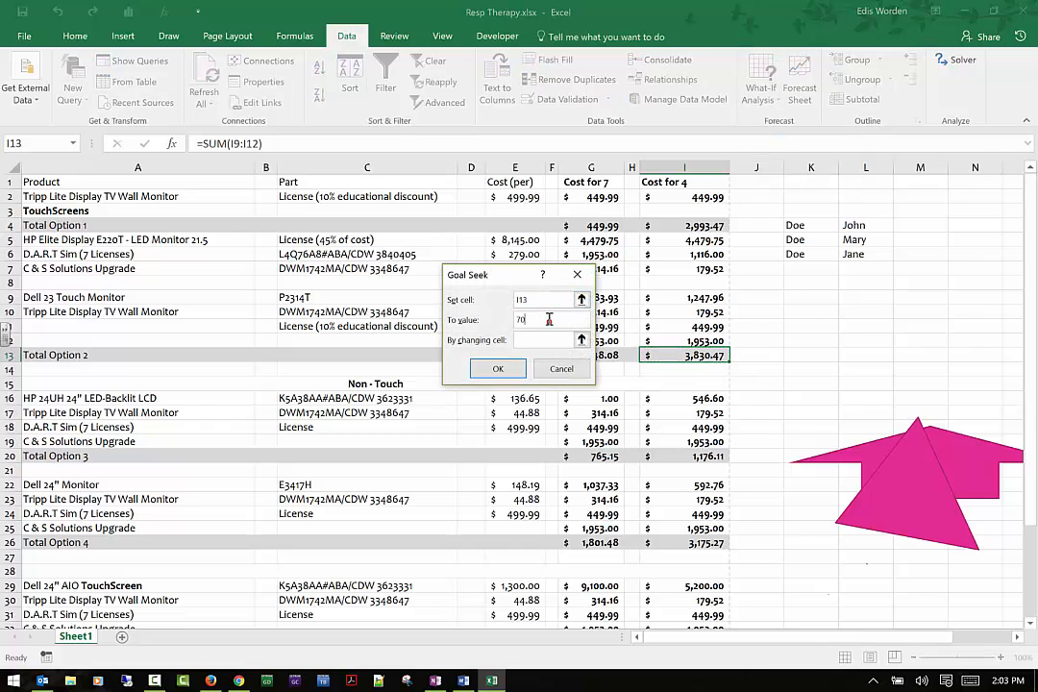
left_click(581, 340)
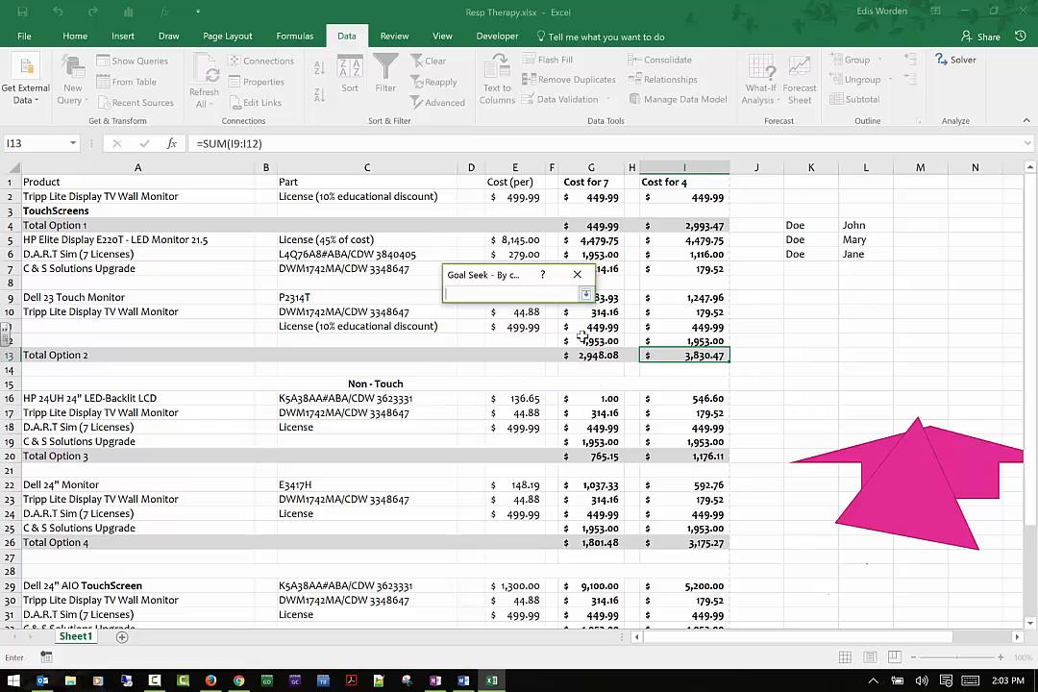
left_click(615, 327)
left_click(585, 293)
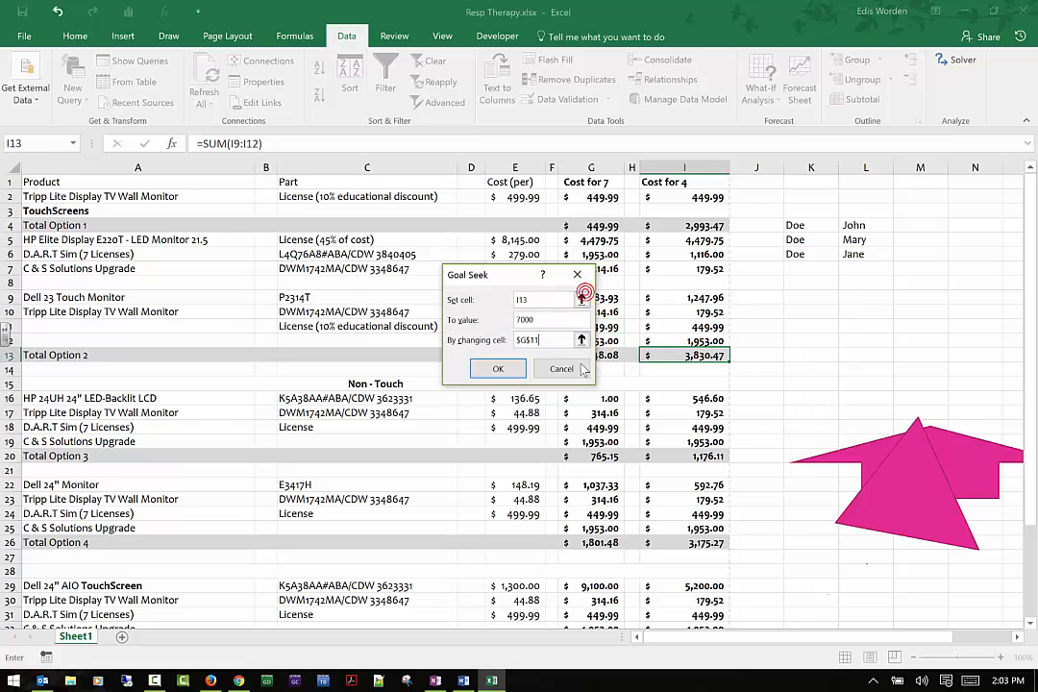
left_click(512, 368)
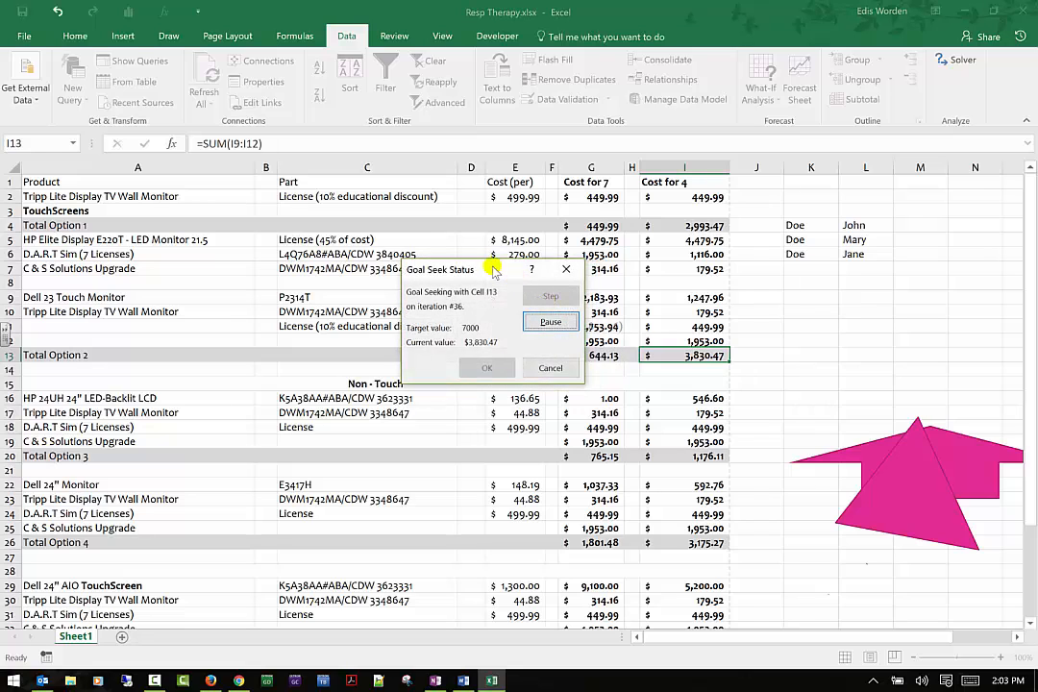
left_click_drag(491, 265, 398, 262)
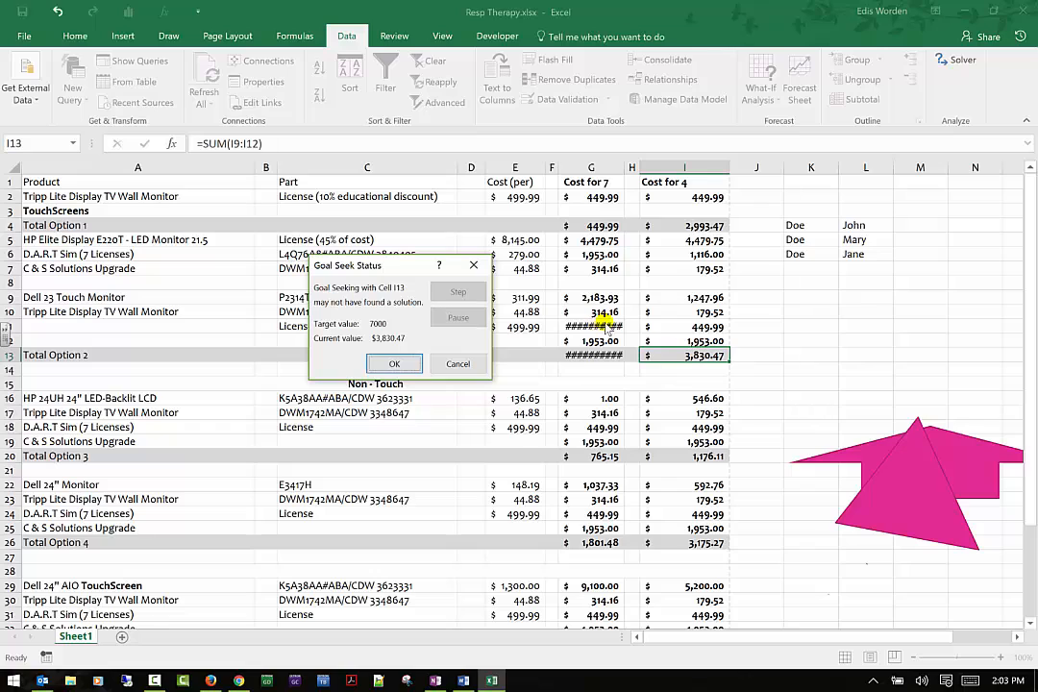
left_click(398, 365)
Step: Widen column G to read cell G11, and undo both the widening and the Goal Seek
left_click_drag(624, 170, 672, 163)
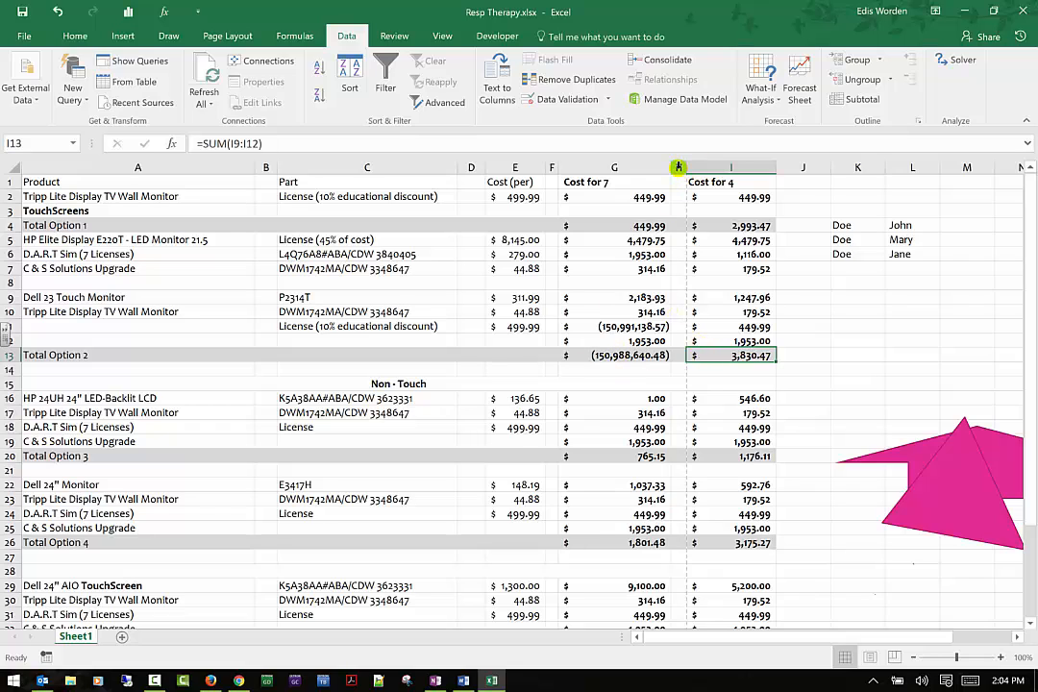
left_click(625, 325)
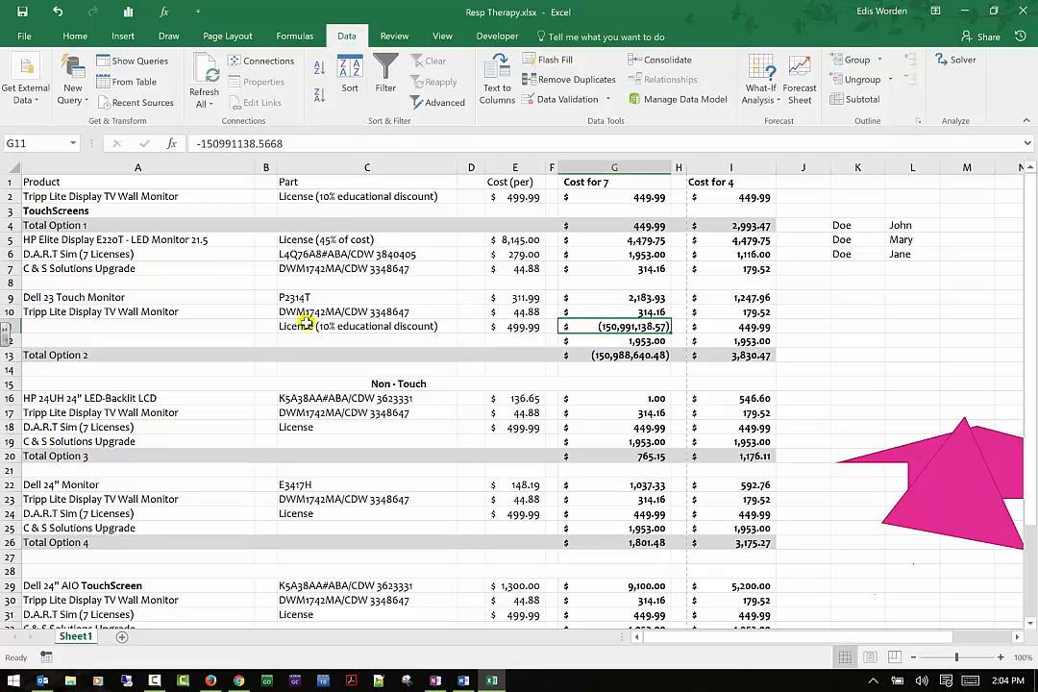
left_click(58, 12)
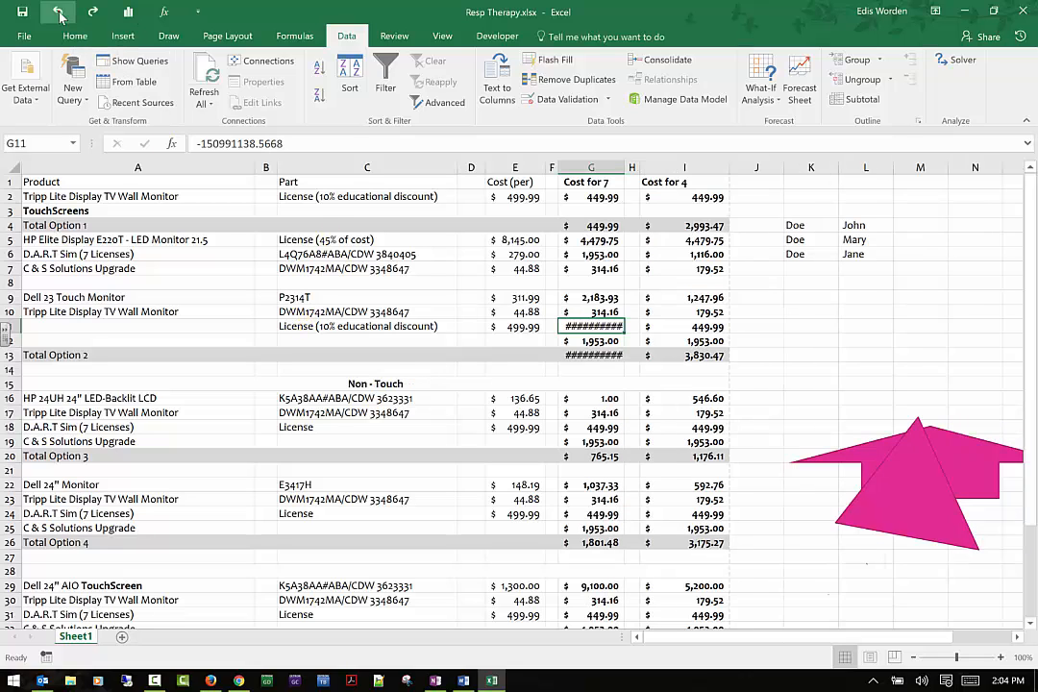
left_click(57, 12)
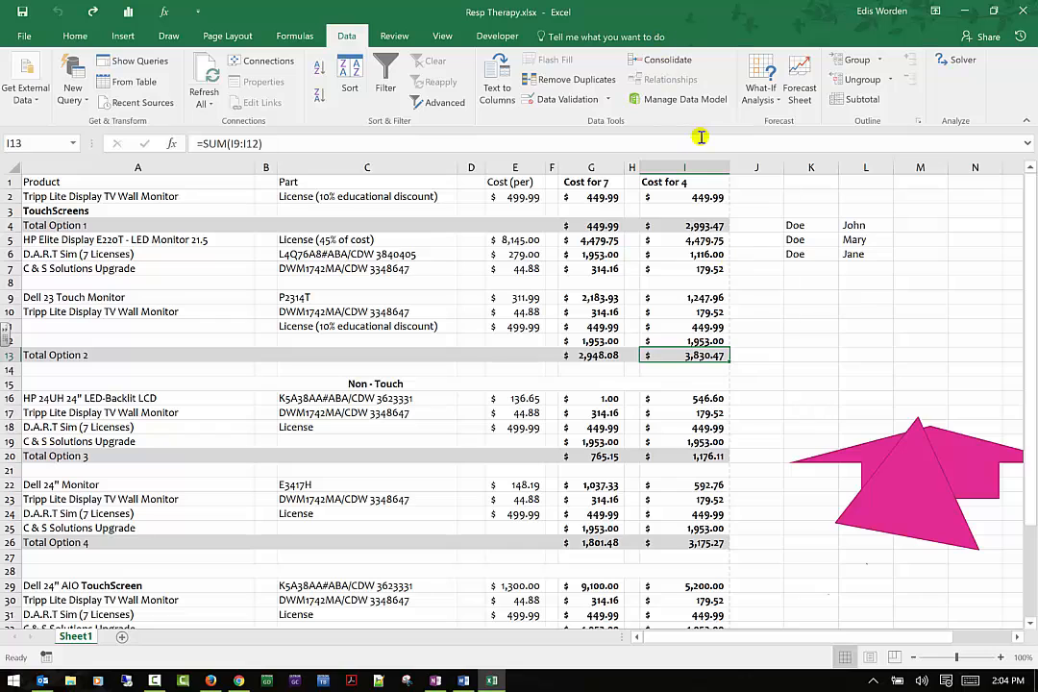
Step: View the What-If Data Table settings and the Forecast Sheet preview for the Total Option 2 cell I13, dismissing both
left_click(764, 90)
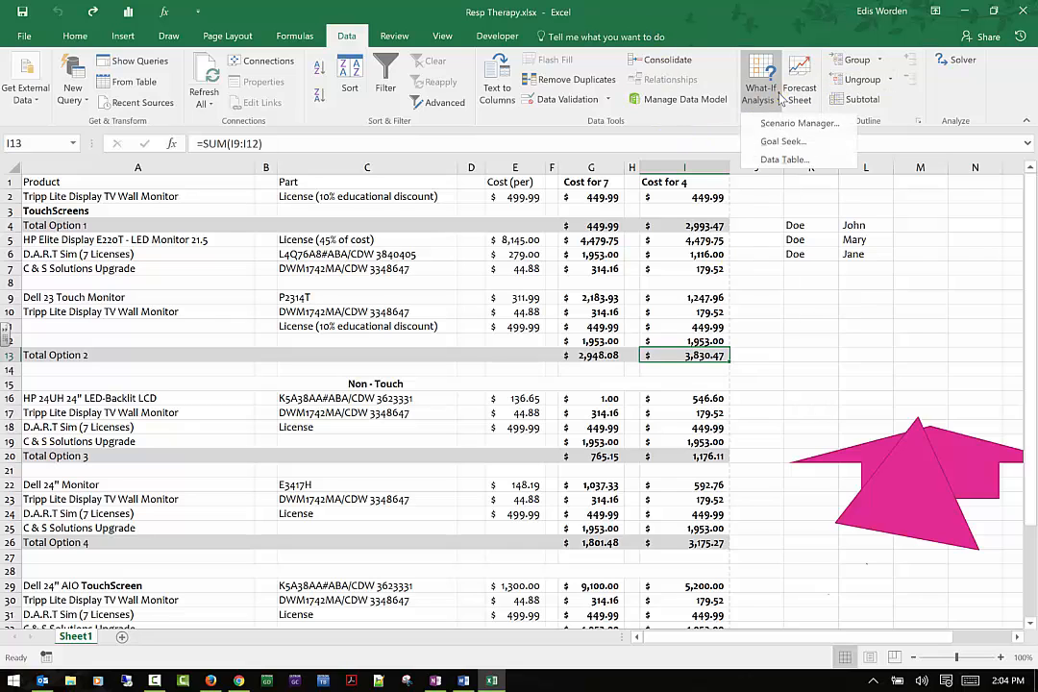
left_click(783, 154)
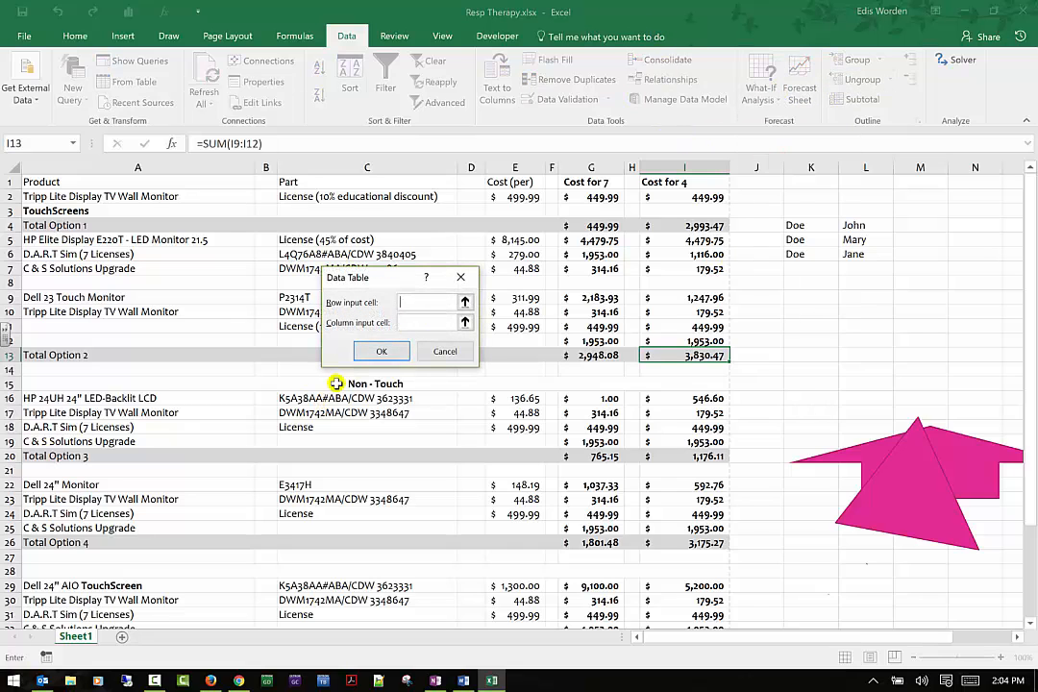
left_click(462, 279)
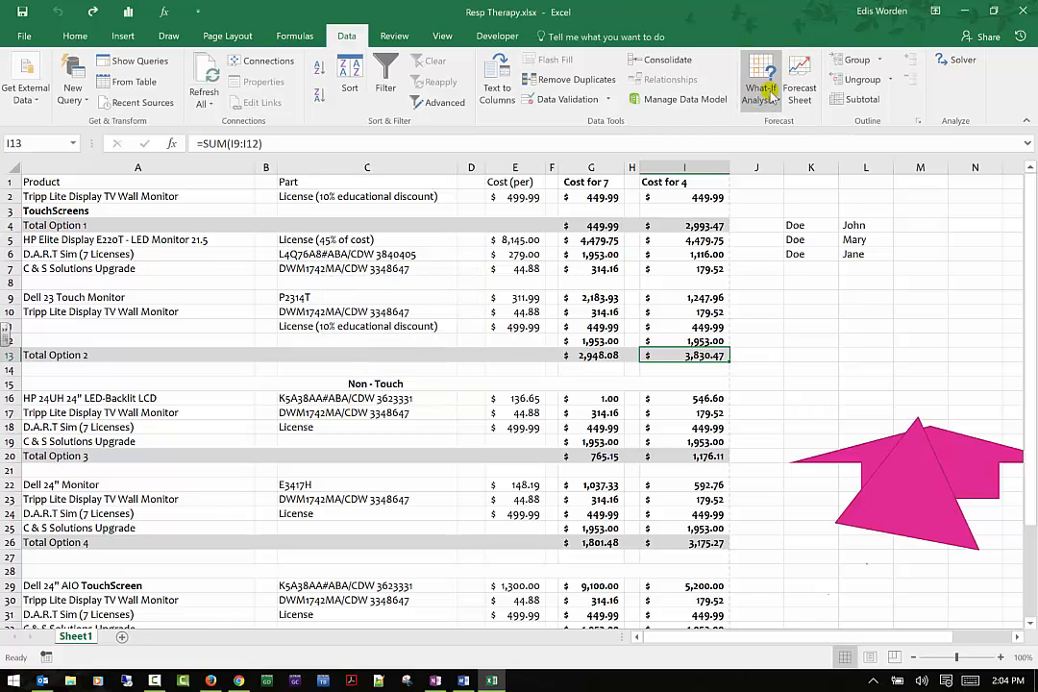
left_click(801, 80)
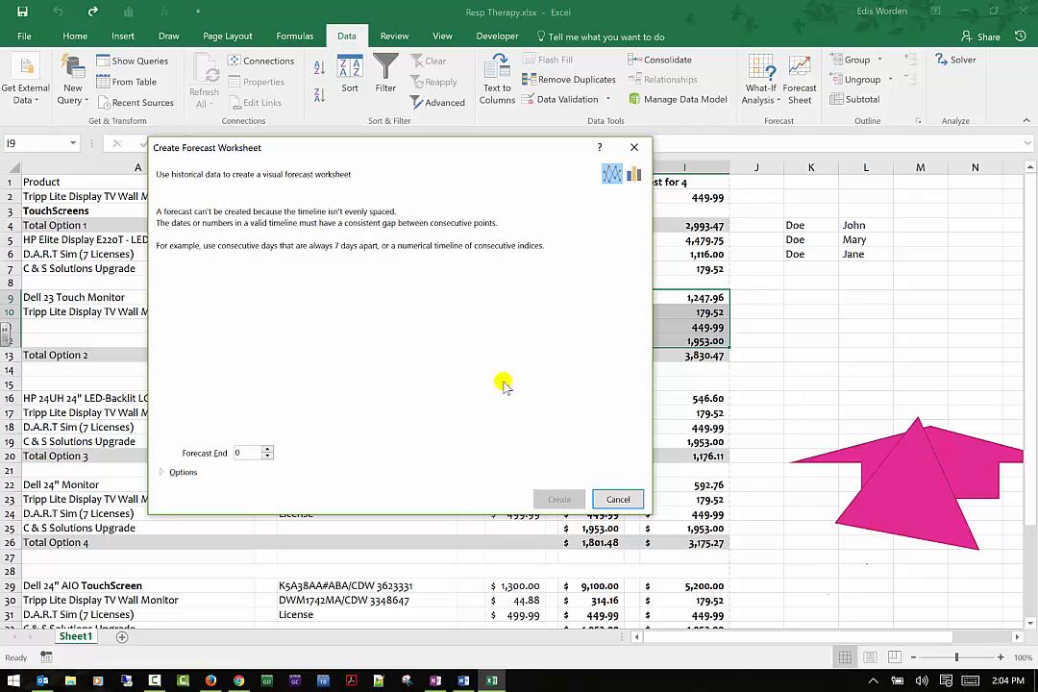
left_click(616, 499)
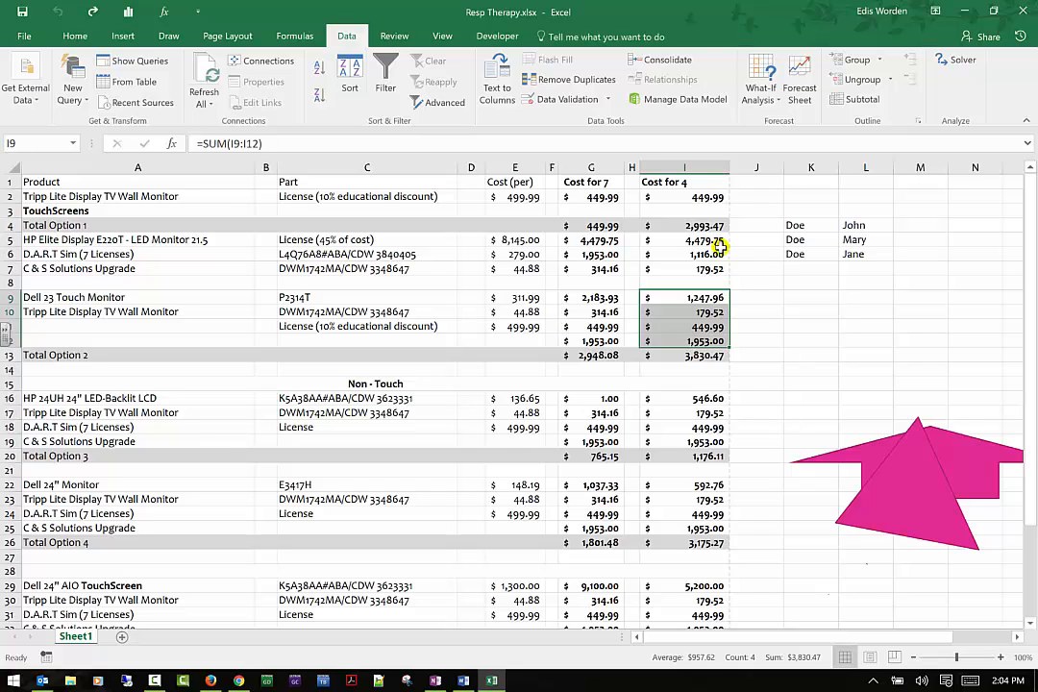
Step: View the Group options and the Solver parameters for cells I9:I12, closing both without applying anything
left_click(865, 60)
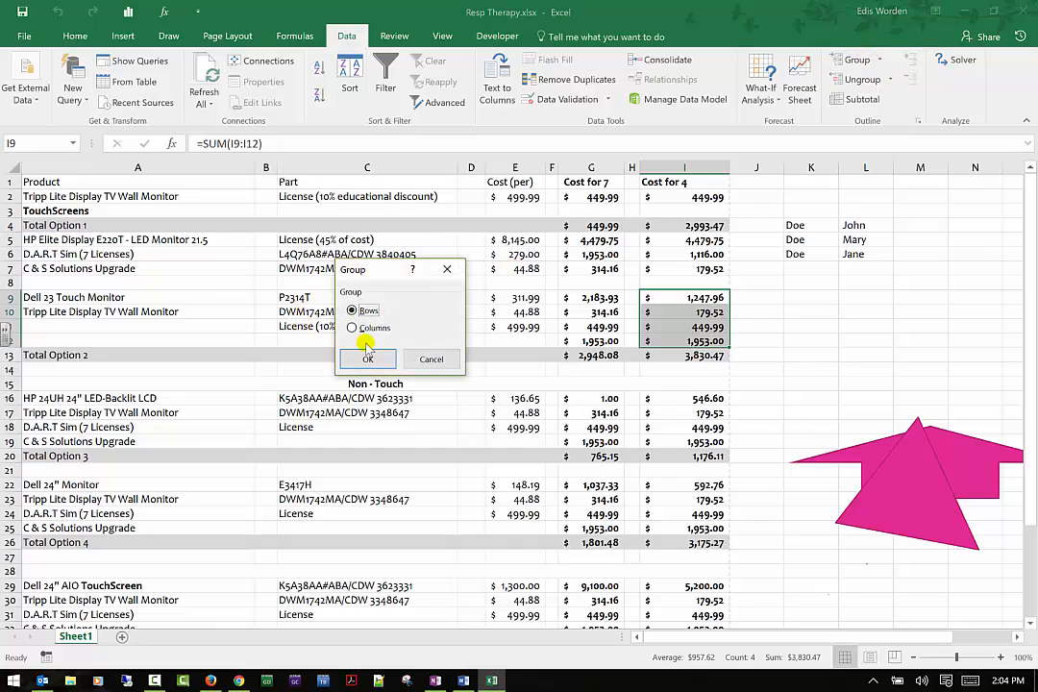
left_click(431, 359)
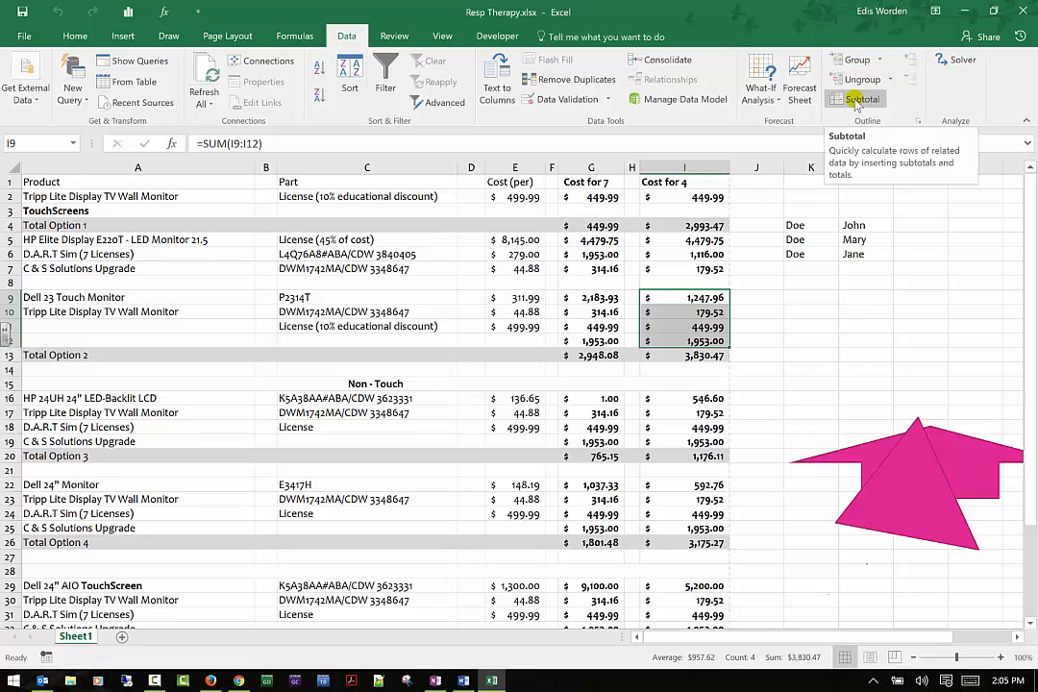
left_click(956, 61)
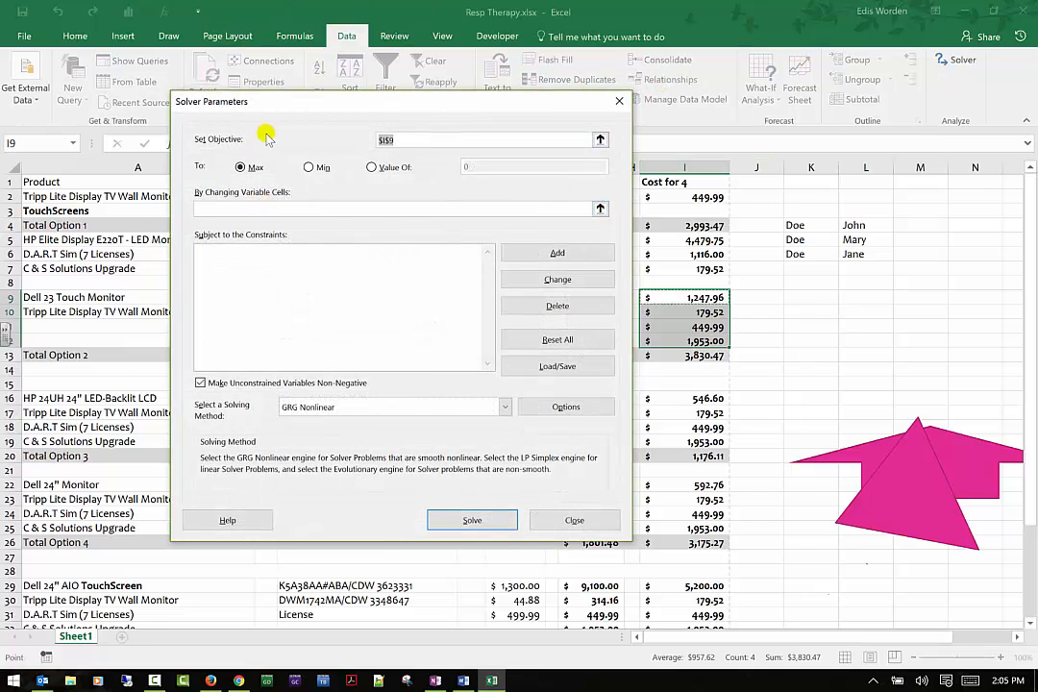
left_click(619, 101)
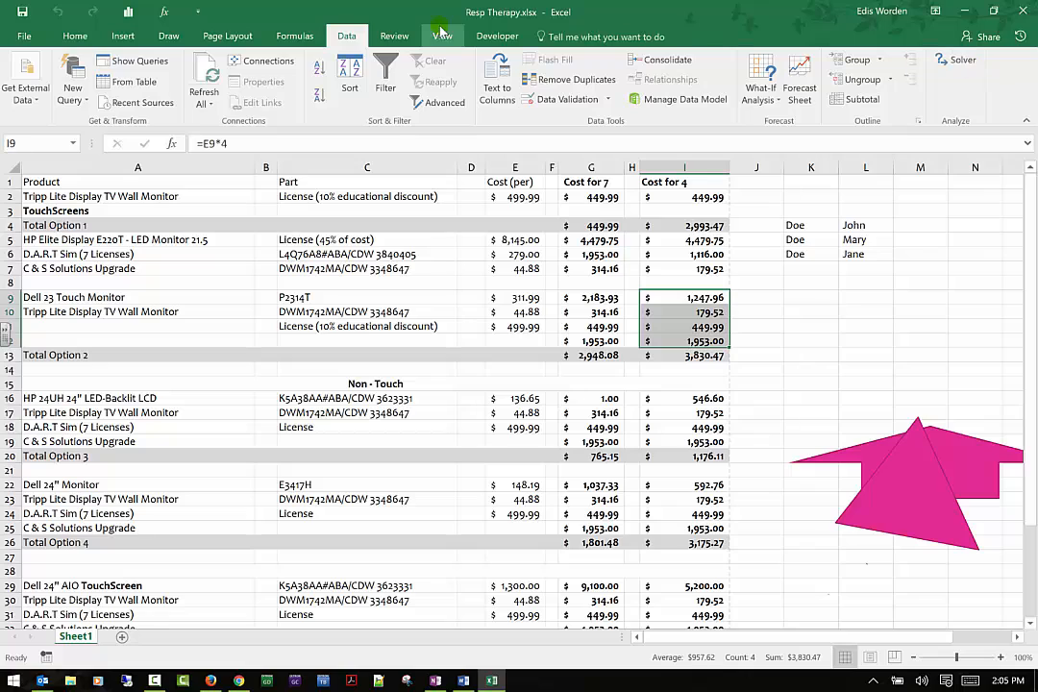
left_click(491, 39)
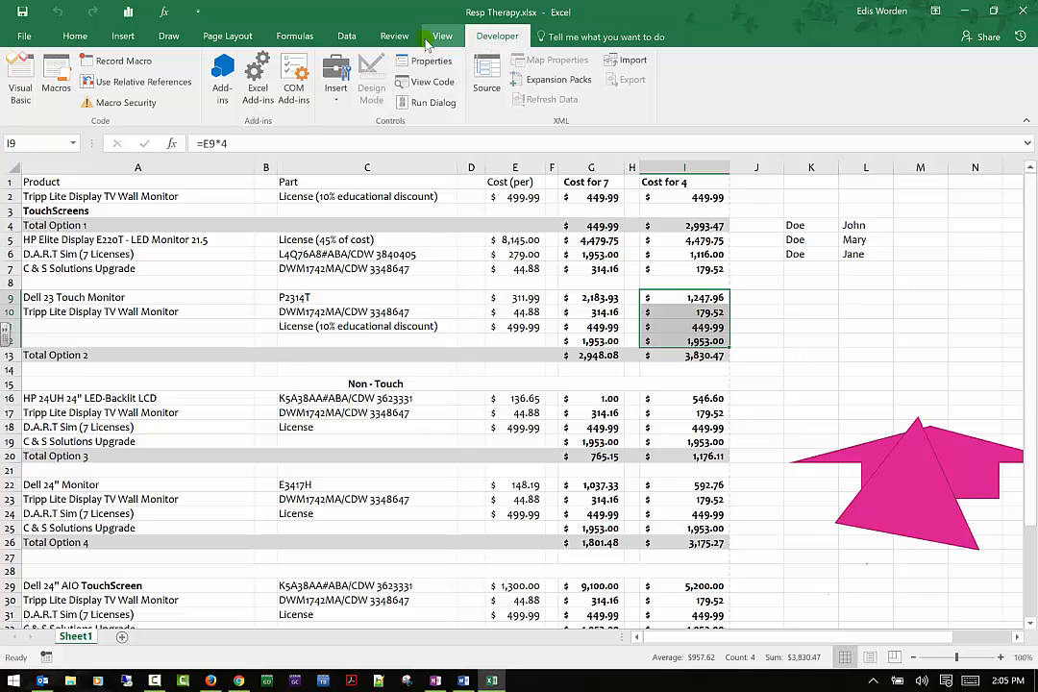
left_click(441, 38)
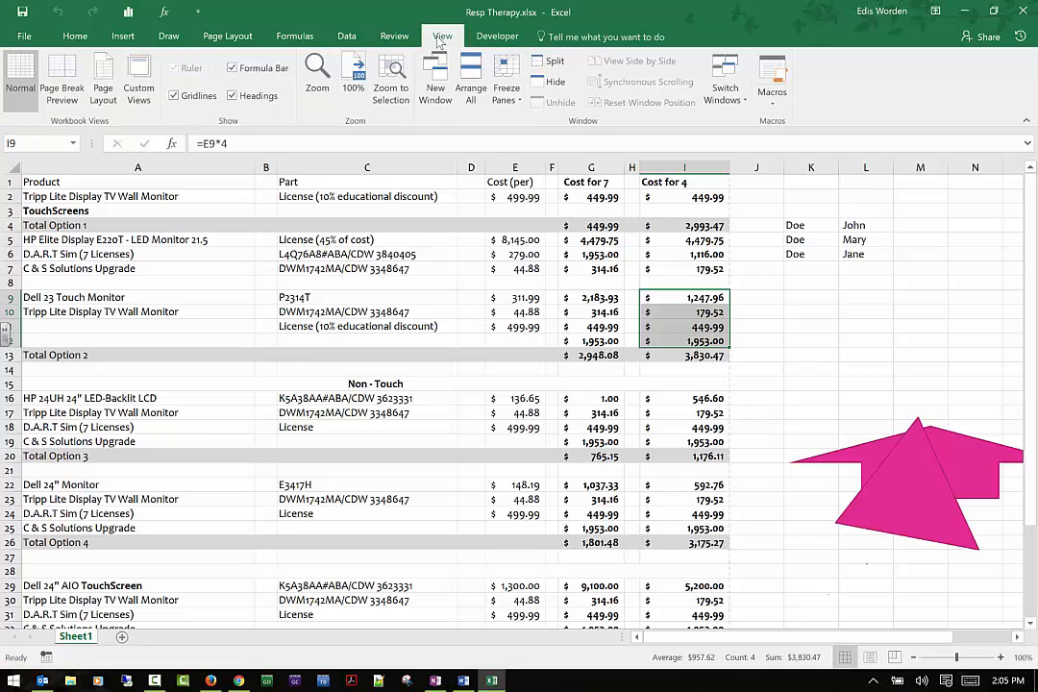
left_click(348, 36)
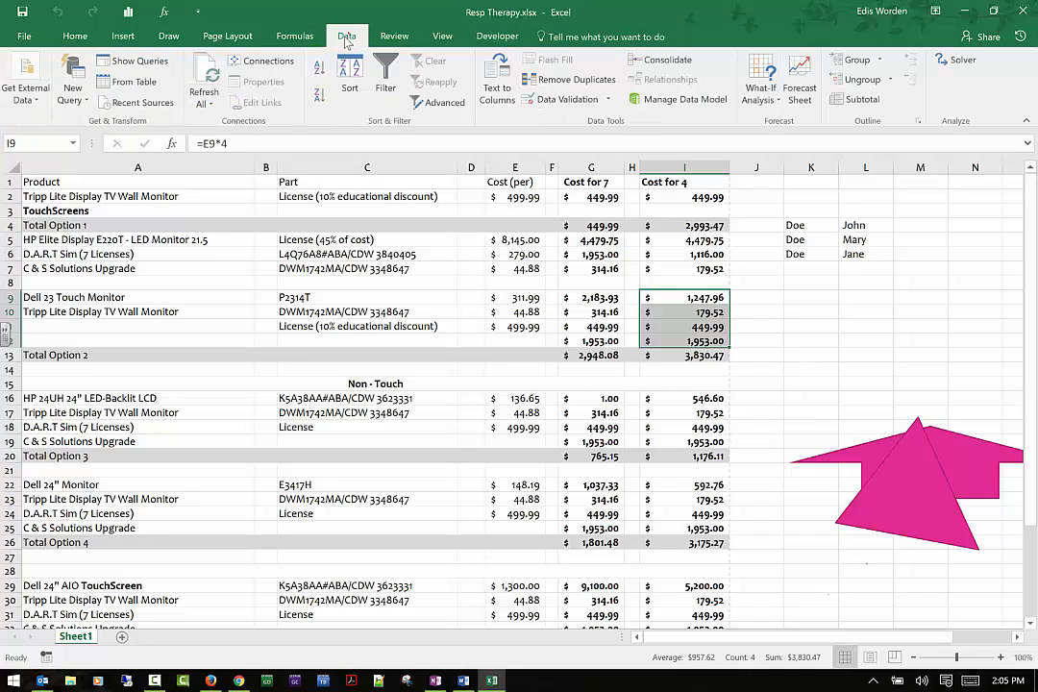